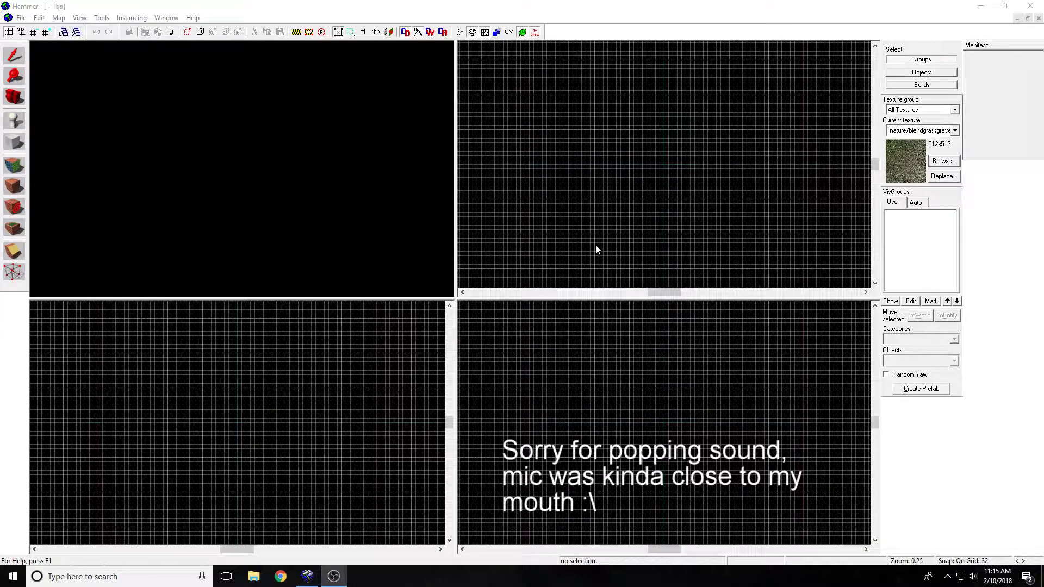
Step: Outline a 2048 by 2048 unit block in the top view, 64 units high, for the floor
{"action": "left_click", "coordinate": [595, 246]}
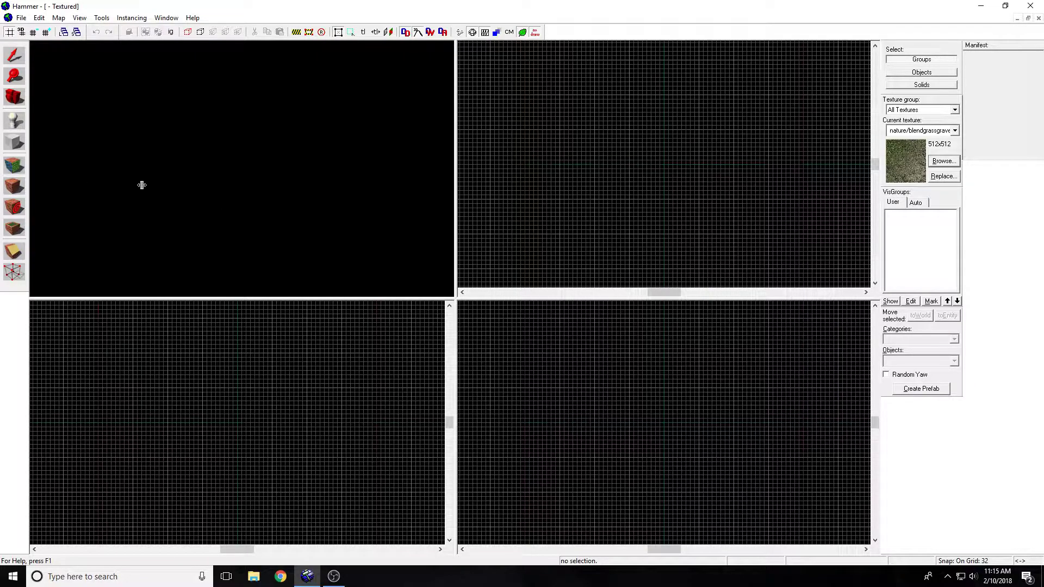
{"action": "key", "text": "shift+b"}
{"action": "scroll", "coordinate": [631, 199], "scroll_direction": "down", "scroll_amount": 1}
{"action": "left_click_drag", "start_coordinate": [556, 79], "coordinate": [753, 266]}
{"action": "key", "text": "z"}
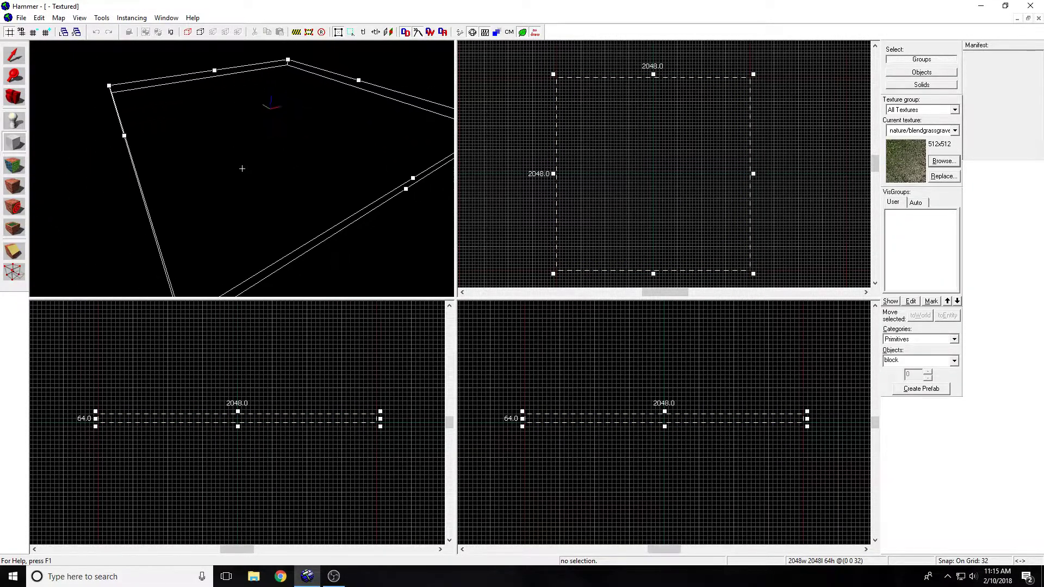
Step: Find the grey dev_measuregeneric01b texture with the filter "dev", apply it as current, and create the floor block
{"action": "left_click", "coordinate": [943, 161]}
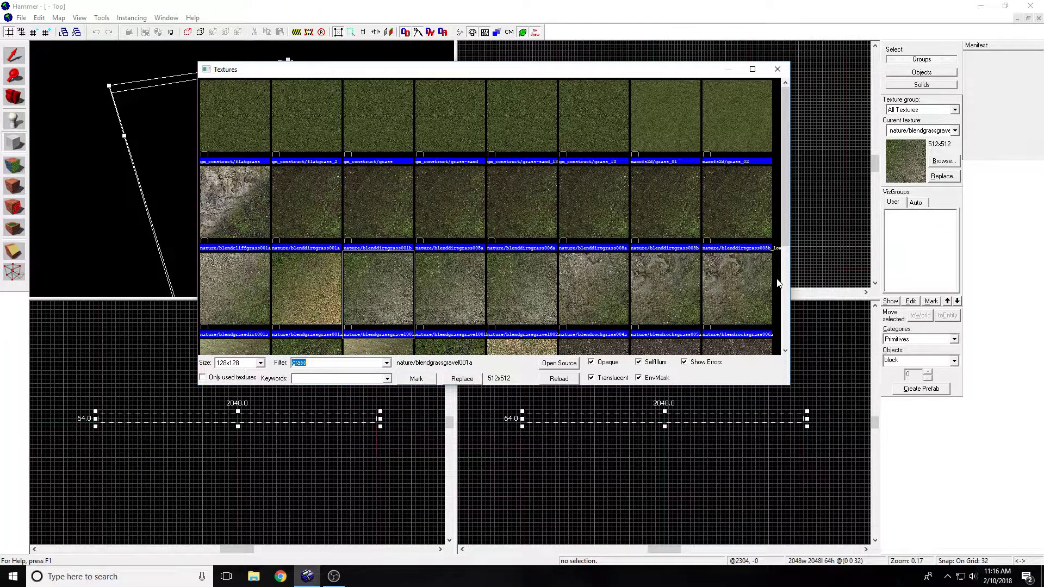
{"action": "type", "text": "dev"}
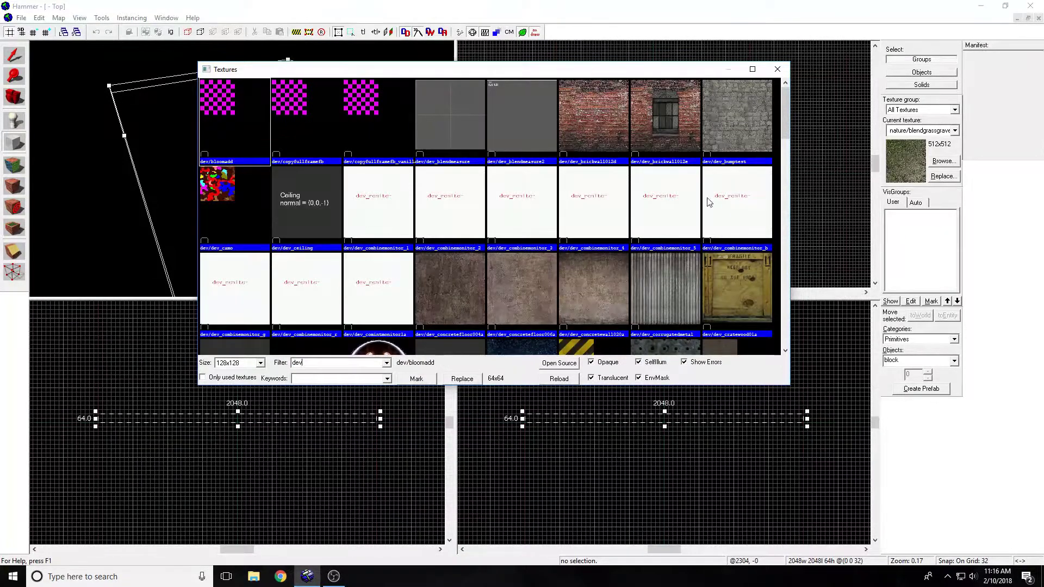
{"action": "scroll", "coordinate": [704, 198], "scroll_direction": "down", "scroll_amount": 10}
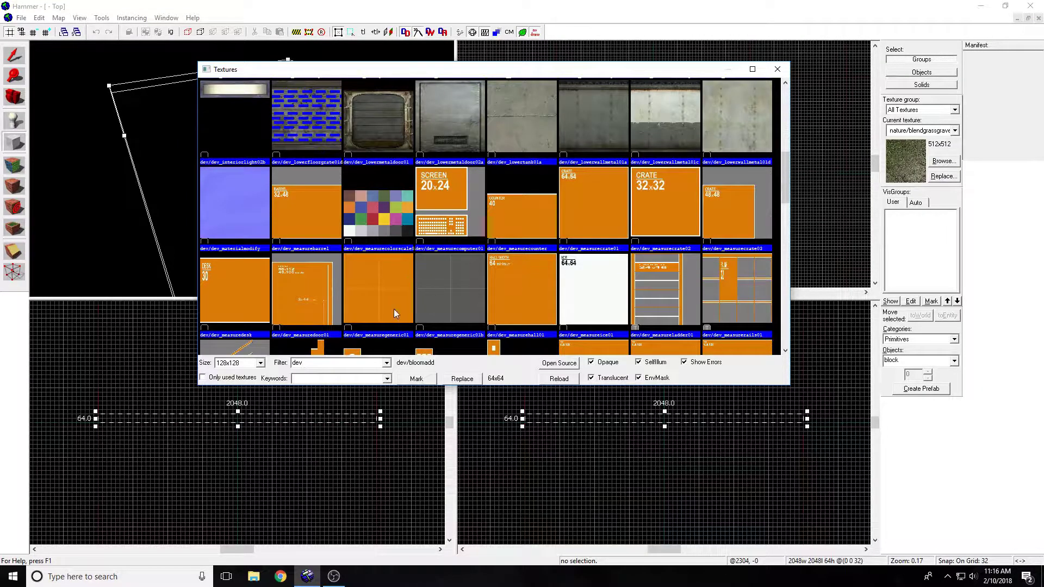
{"action": "double_click", "coordinate": [442, 291]}
{"action": "key", "text": "Return"}
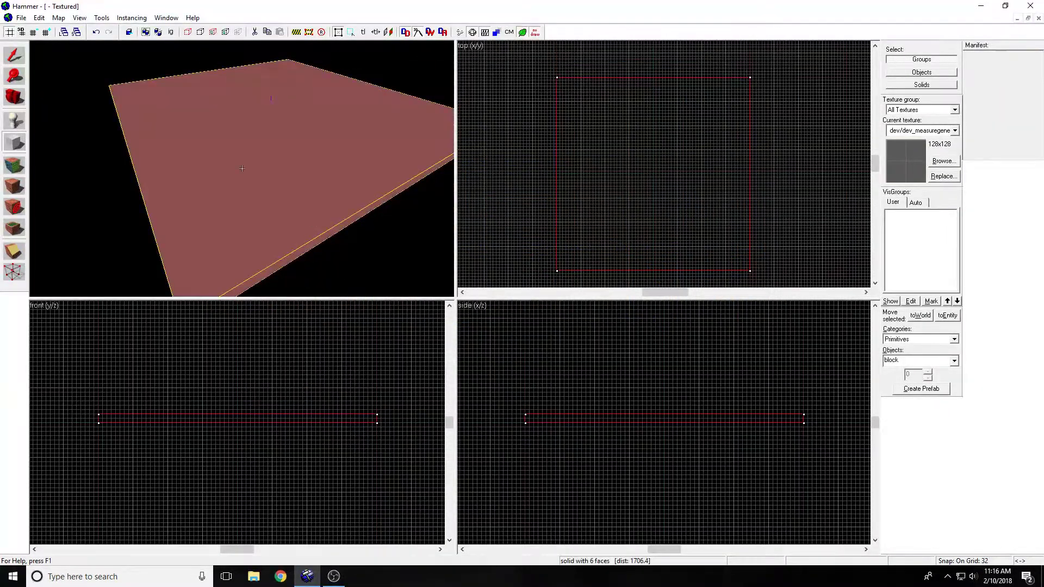
Step: Outline a second 2048 by 2048 unit block exactly over the floor's footprint in the top view
{"action": "key", "text": "w"}
{"action": "key", "text": "a"}
{"action": "key", "text": "z"}
{"action": "key", "text": "z"}
{"action": "key", "text": "z"}
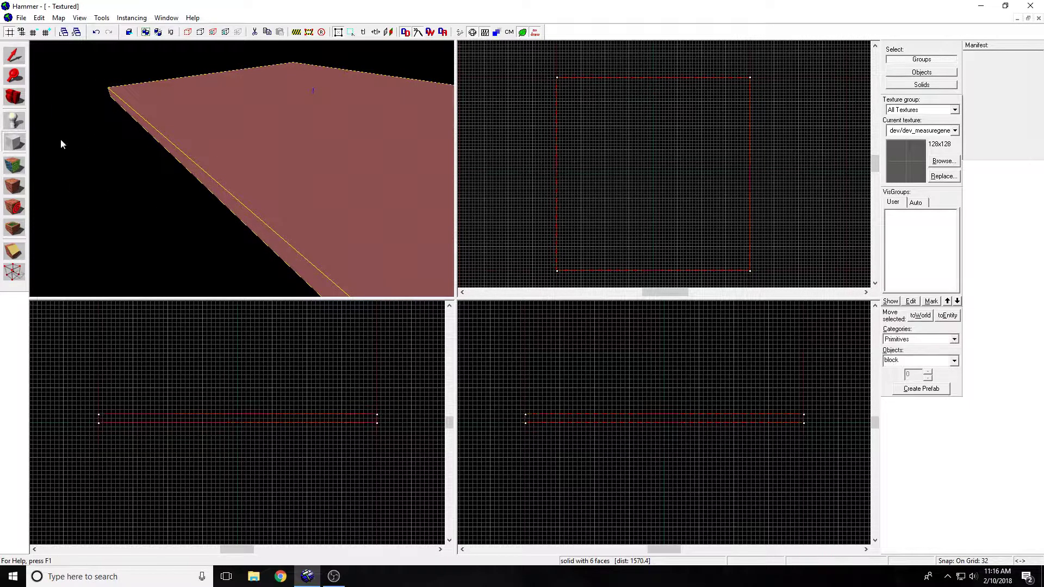
{"action": "left_click_drag", "start_coordinate": [554, 77], "coordinate": [750, 272]}
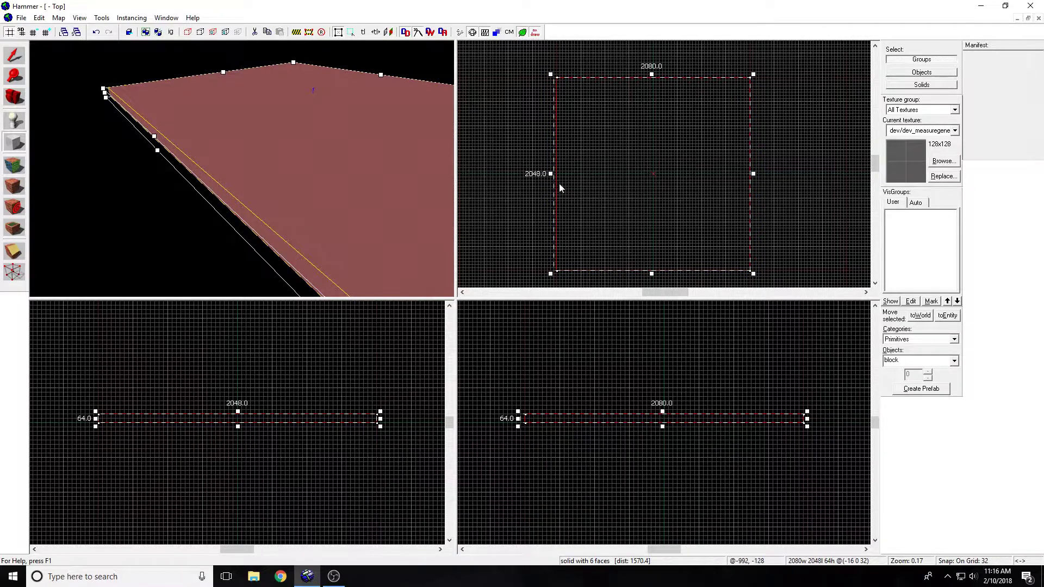
{"action": "left_click_drag", "start_coordinate": [550, 177], "coordinate": [554, 177]}
Step: Choose the tools/toolsskybox2d texture using the filter "2d", extend the outlined block to 576 units high, and create it
{"action": "left_click", "coordinate": [941, 161]}
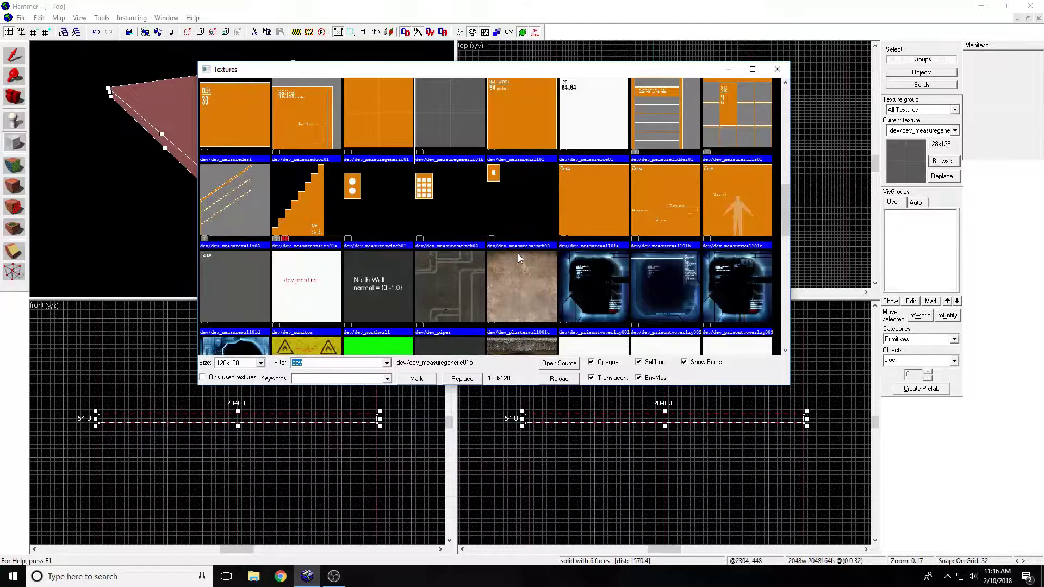
{"action": "type", "text": "2d"}
{"action": "scroll", "coordinate": [312, 292], "scroll_direction": "down", "scroll_amount": 2}
{"action": "double_click", "coordinate": [307, 302]}
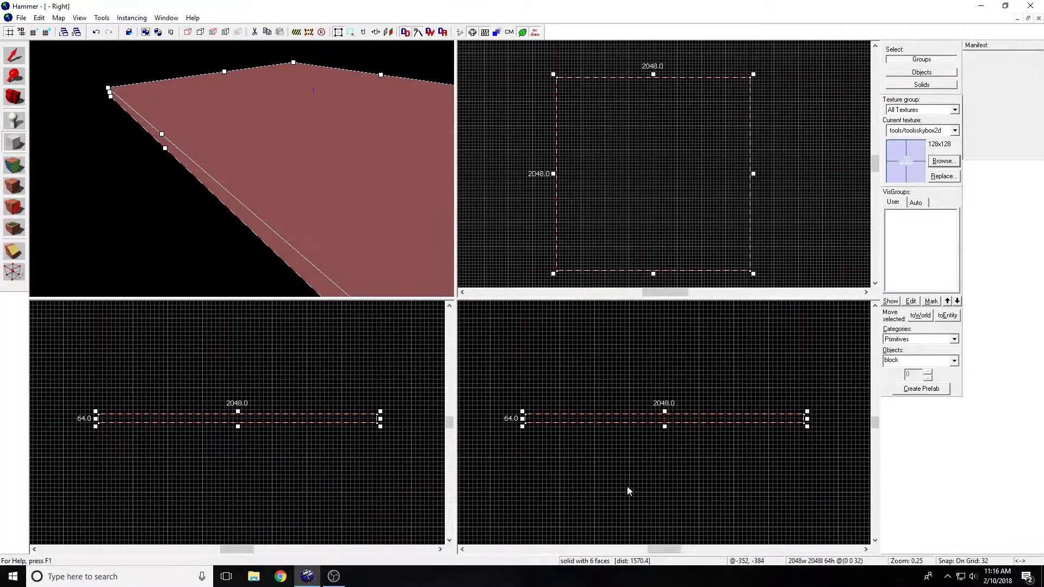
{"action": "left_click_drag", "start_coordinate": [665, 412], "coordinate": [665, 341]}
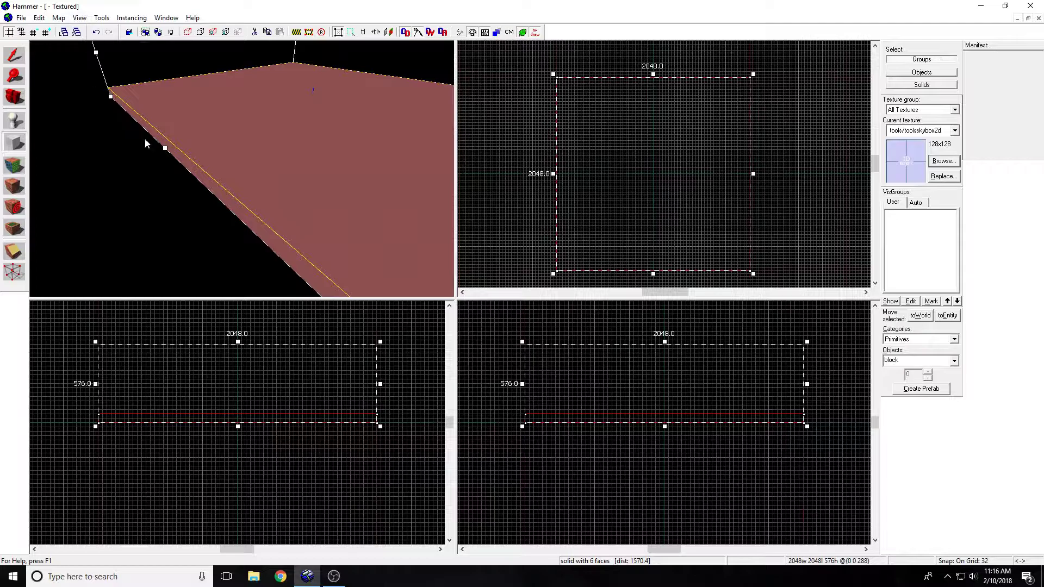
{"action": "key", "text": "Return"}
Step: Make the skybox block hollow with a wall thickness of -32 so the walls extend outward
{"action": "left_click", "coordinate": [58, 18]}
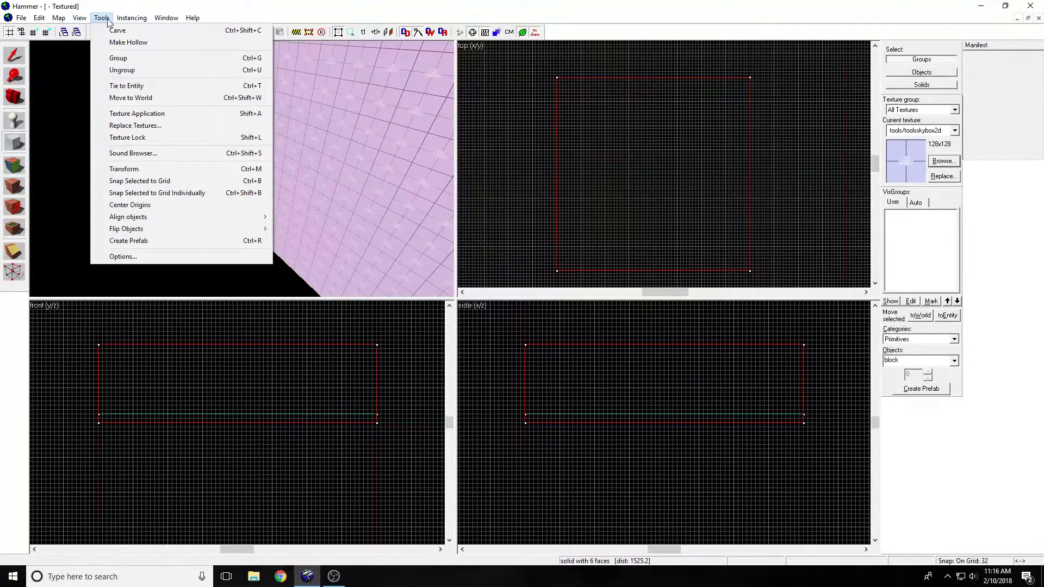
{"action": "left_click", "coordinate": [109, 41]}
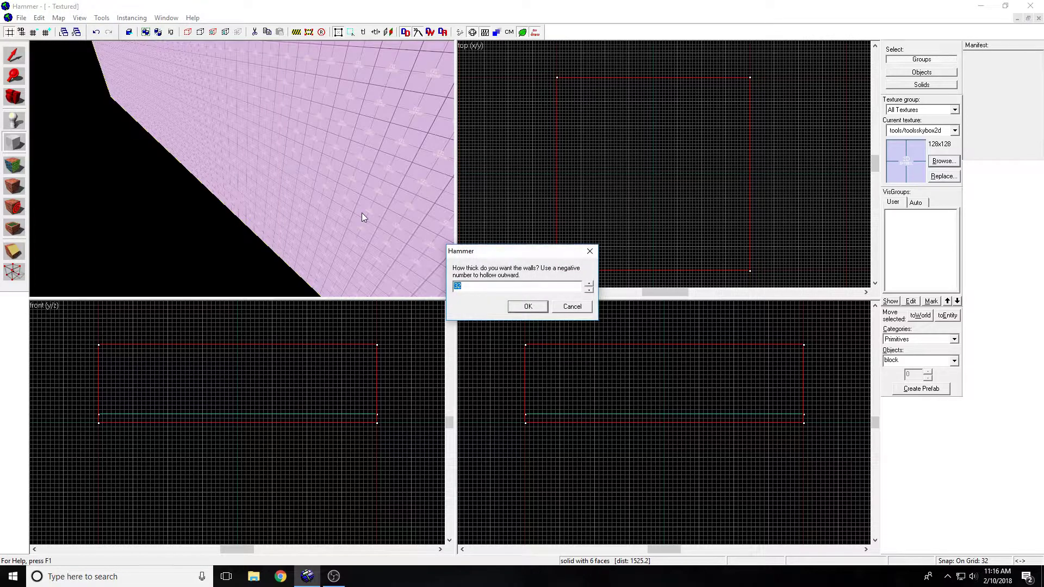
{"action": "type", "text": "-32"}
{"action": "key", "text": "Return"}
{"action": "key", "text": "z"}
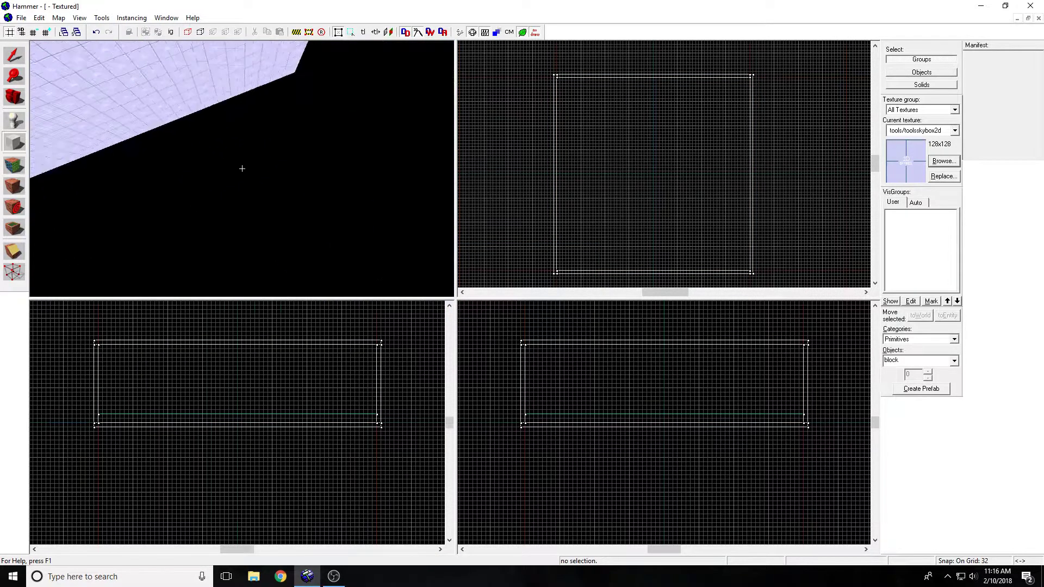
Step: Place an info_player_start entity on the floor inside the skybox and switch to the Block tool
{"action": "key", "text": "w"}
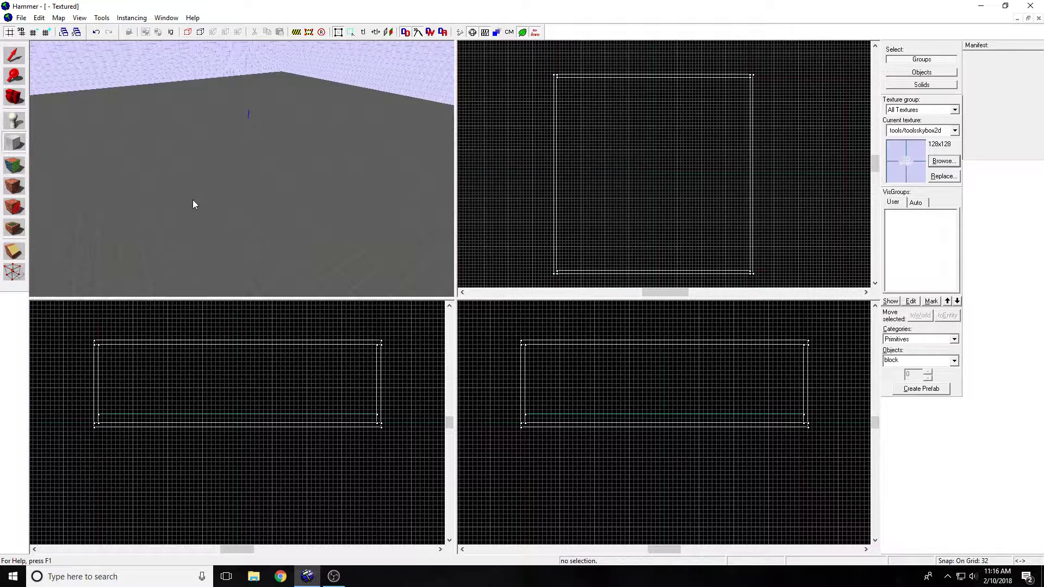
{"action": "key", "text": "z"}
{"action": "key", "text": "z"}
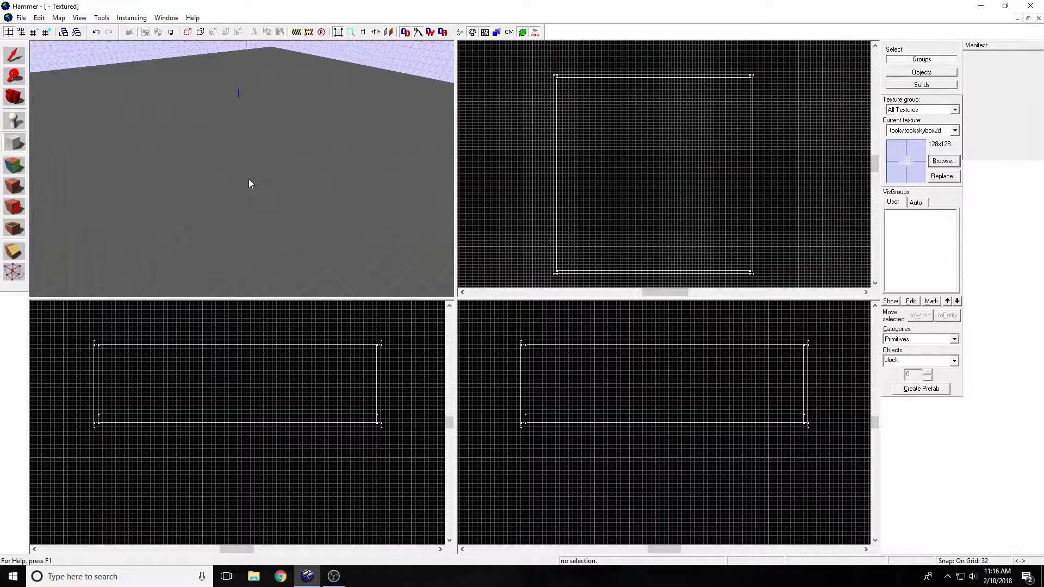
{"action": "left_click", "coordinate": [14, 121]}
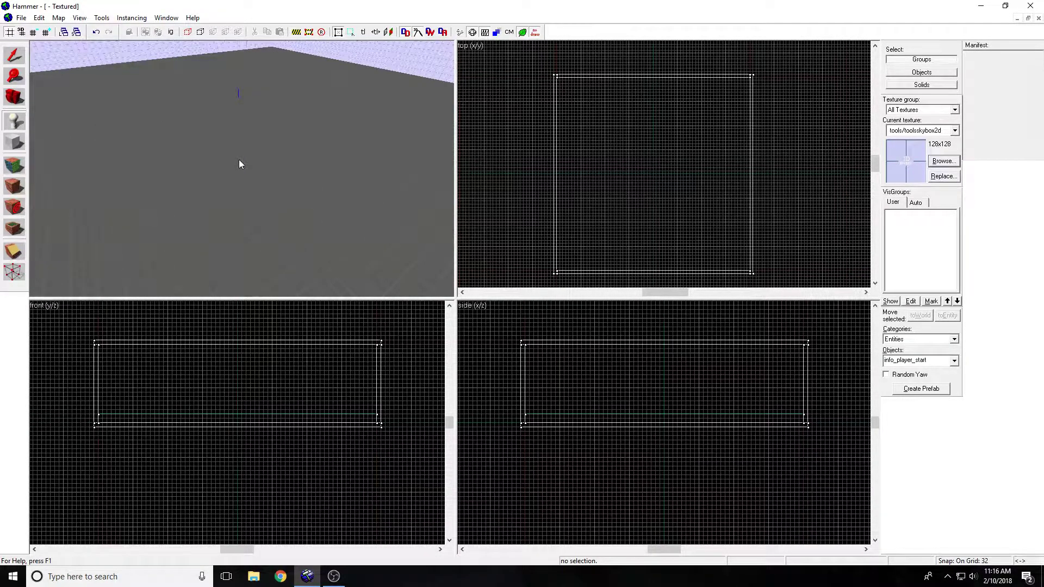
{"action": "left_click", "coordinate": [248, 165]}
{"action": "left_click", "coordinate": [15, 55]}
{"action": "key", "text": "z"}
{"action": "key", "text": "w"}
{"action": "key", "text": "d"}
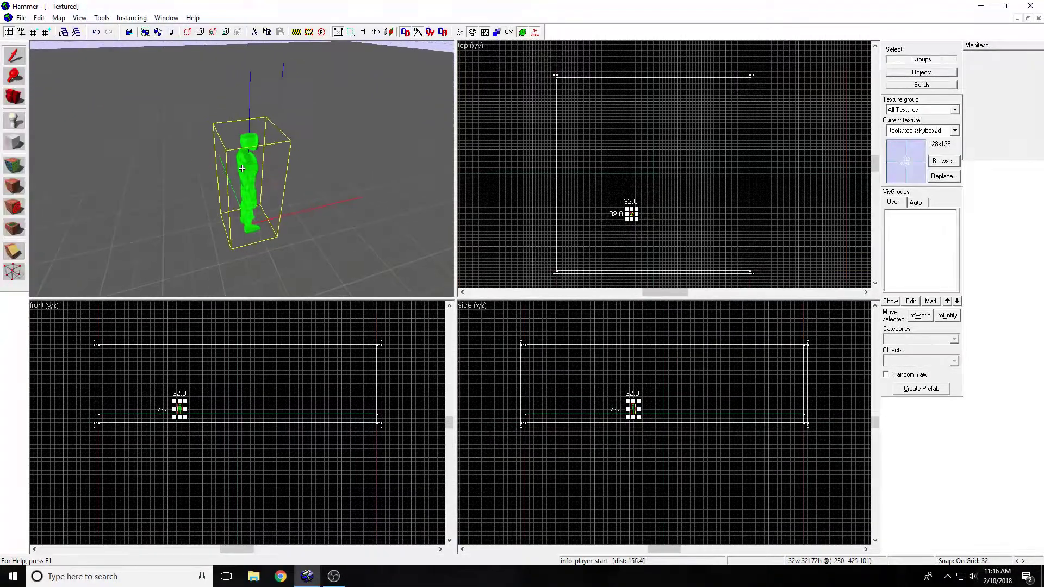
{"action": "key", "text": "z"}
{"action": "left_click", "coordinate": [14, 142]}
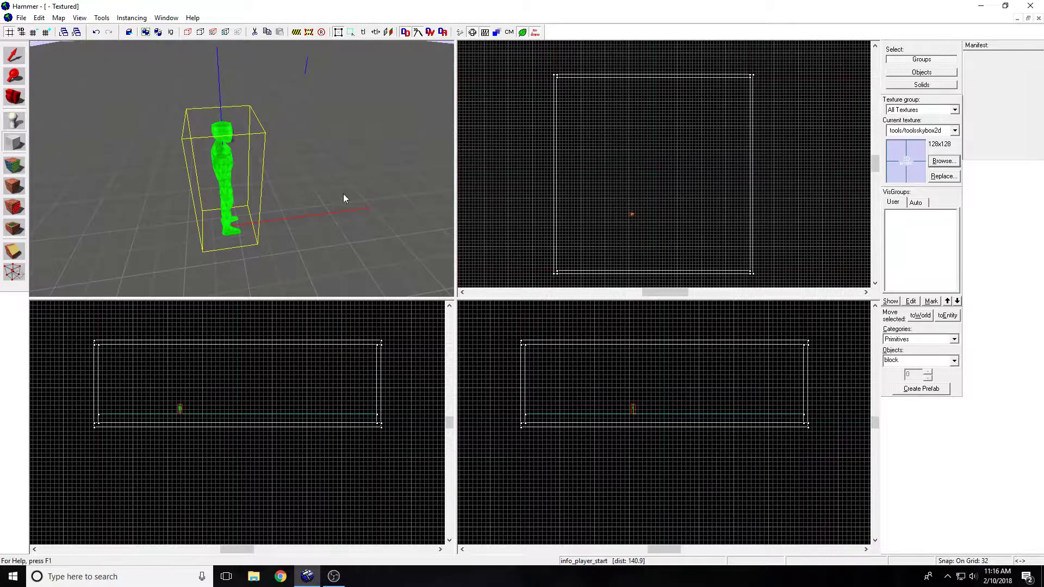
{"action": "scroll", "coordinate": [633, 155], "scroll_direction": "up", "scroll_amount": 3}
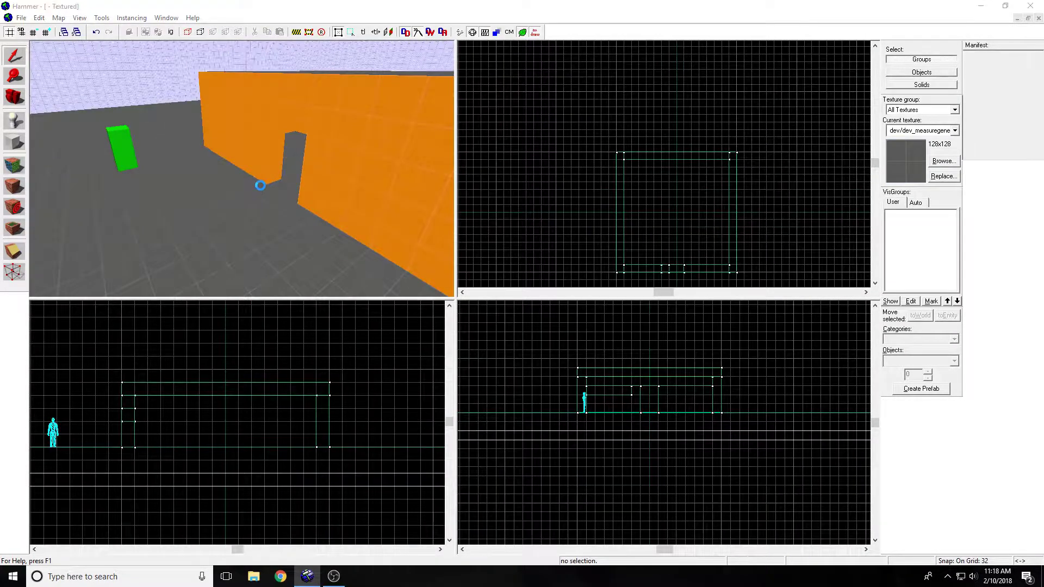
Step: Save the map as tutorial3 in the gmod maps folder
{"action": "key", "text": "ctrl+s"}
{"action": "type", "text": "szwa"}
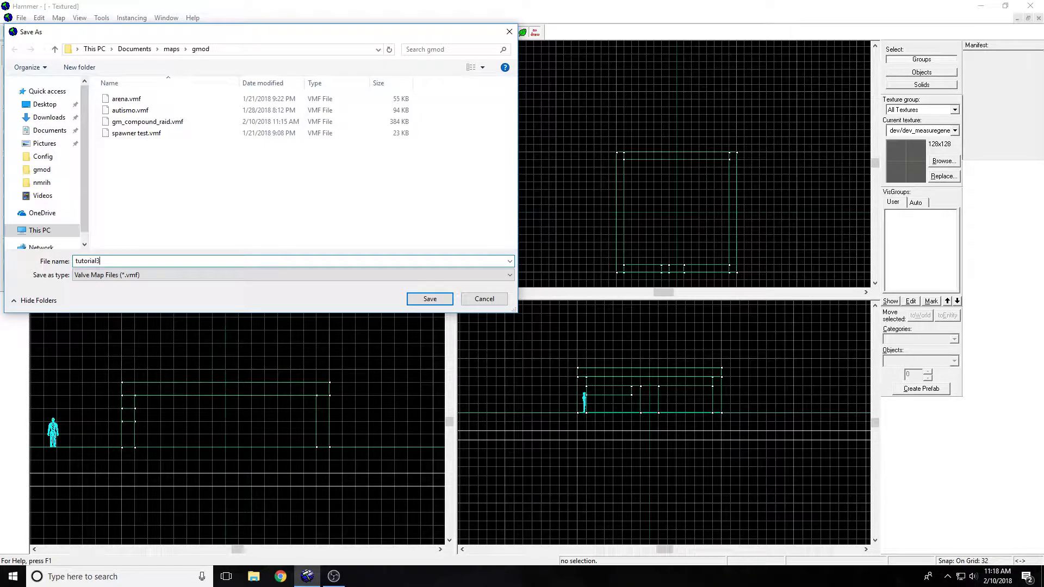
{"action": "key", "text": "Return"}
Step: Examine the orange building with its doorway and the player start in the 3D view
{"action": "key", "text": "z"}
{"action": "key", "text": "s"}
{"action": "key", "text": "w"}
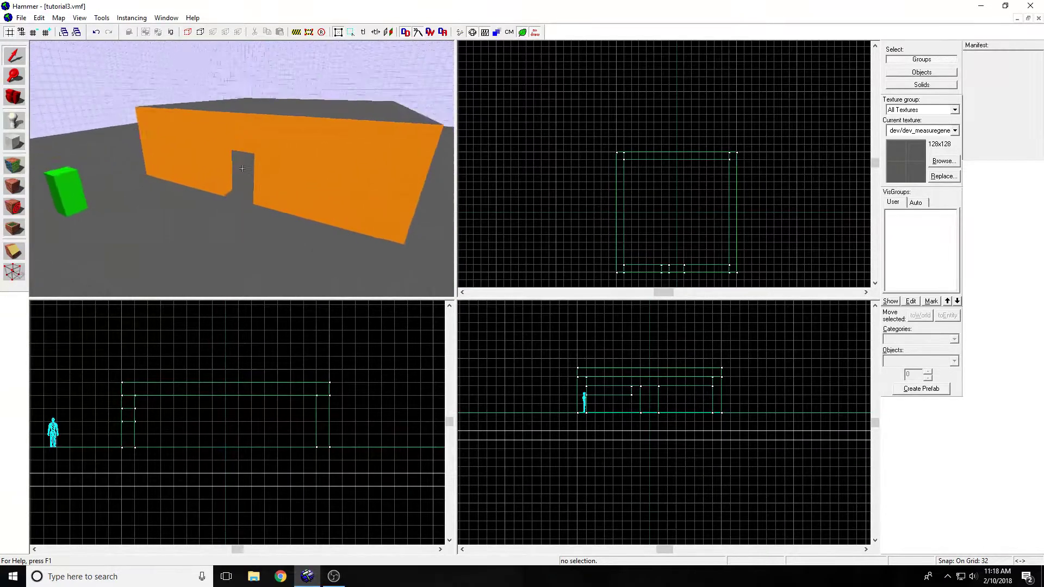
{"action": "key", "text": "w"}
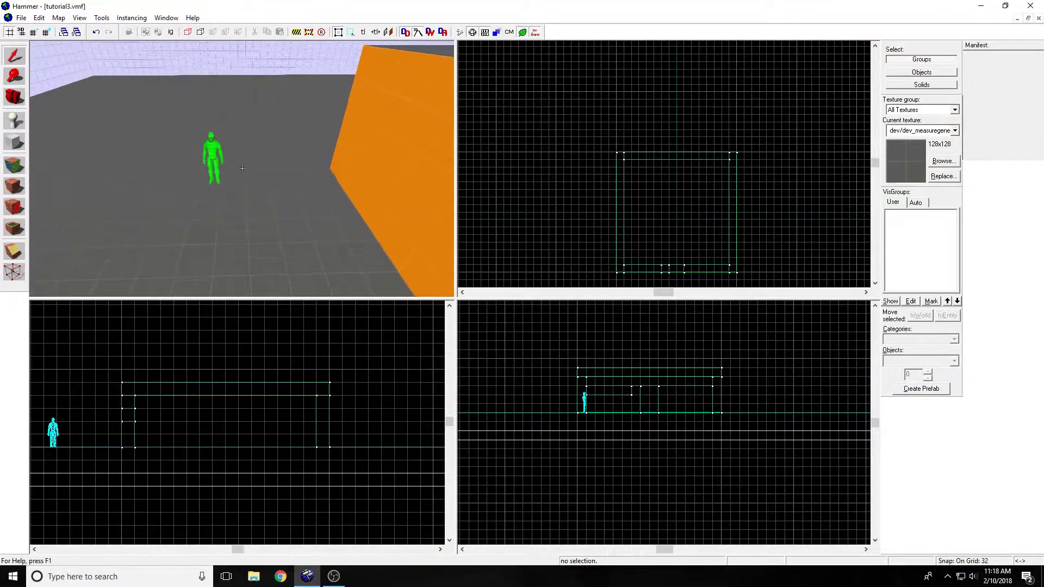
{"action": "key", "text": "w"}
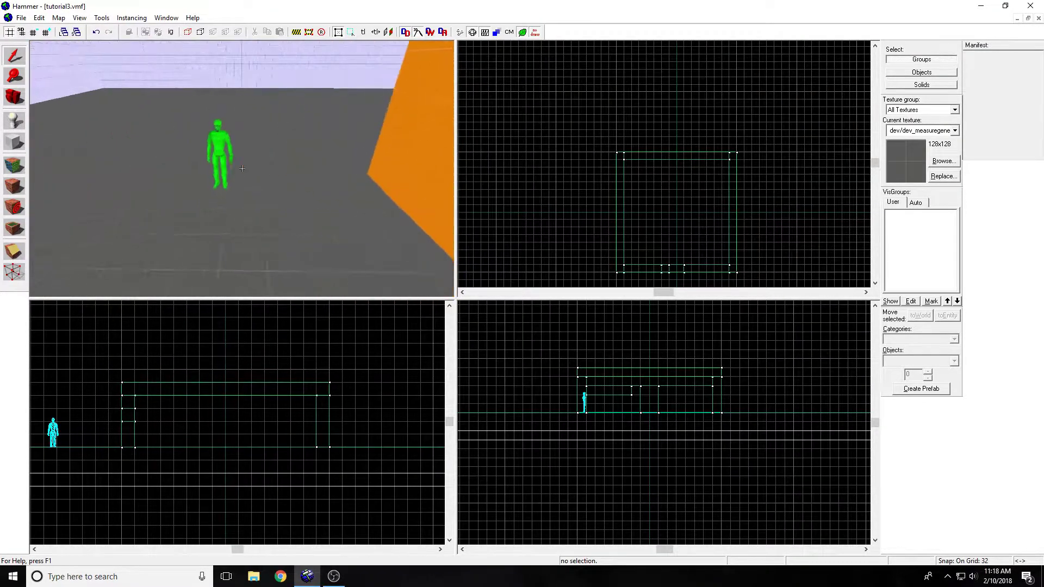
{"action": "key", "text": "w"}
{"action": "key", "text": "z"}
{"action": "key", "text": "z"}
{"action": "key", "text": "shift+e"}
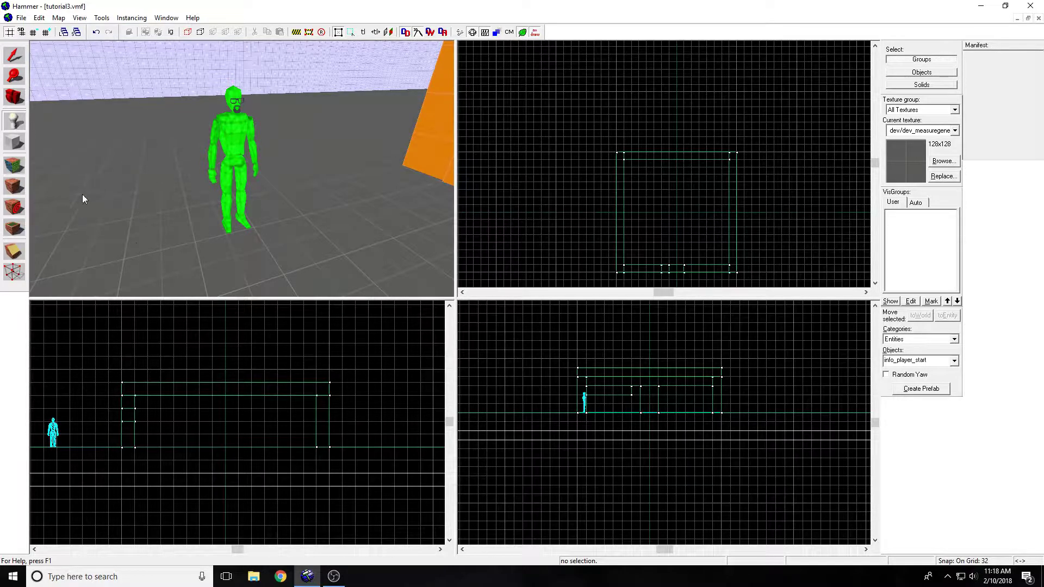
{"action": "left_click", "coordinate": [173, 224]}
{"action": "left_click", "coordinate": [15, 62]}
{"action": "key", "text": "Delete"}
Step: Place an entity in the building's doorway and change its class to prop_door_rotating
{"action": "key", "text": "z"}
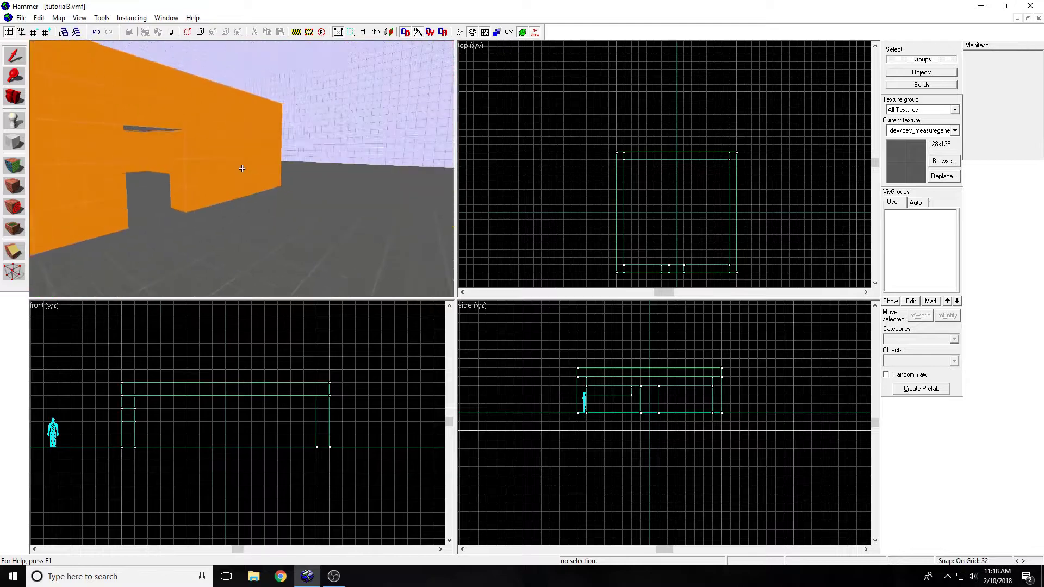
{"action": "key", "text": "shift+e"}
{"action": "left_click", "coordinate": [240, 184]}
{"action": "left_click", "coordinate": [15, 55]}
{"action": "key", "text": "alt+Return"}
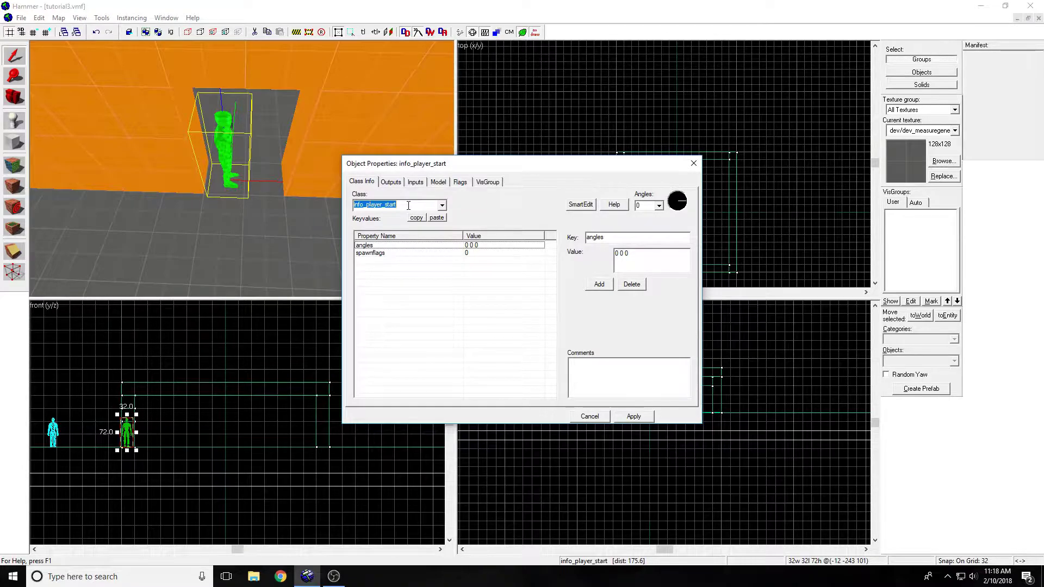
{"action": "type", "text": "door"}
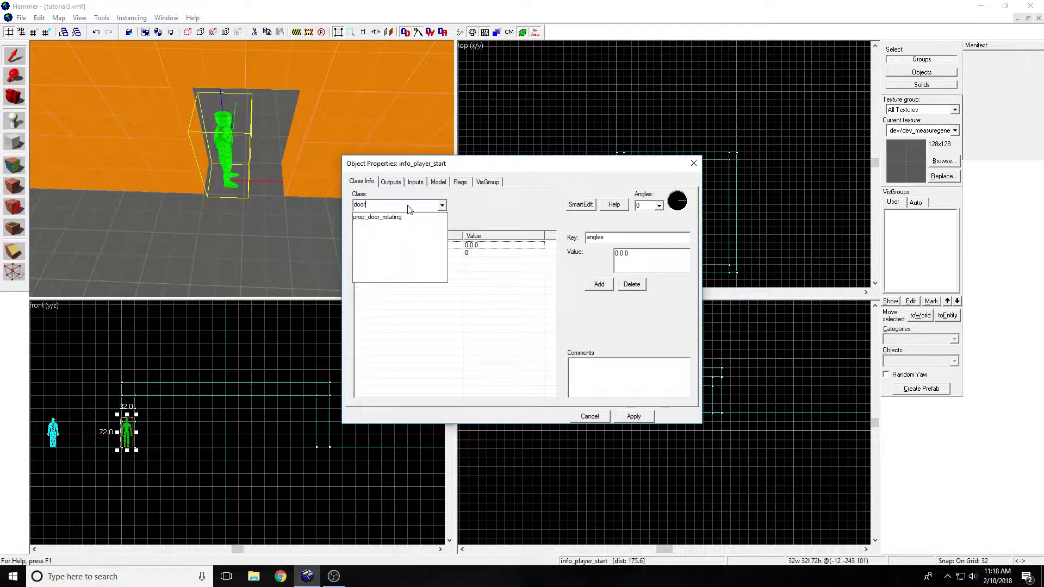
{"action": "left_click", "coordinate": [381, 217]}
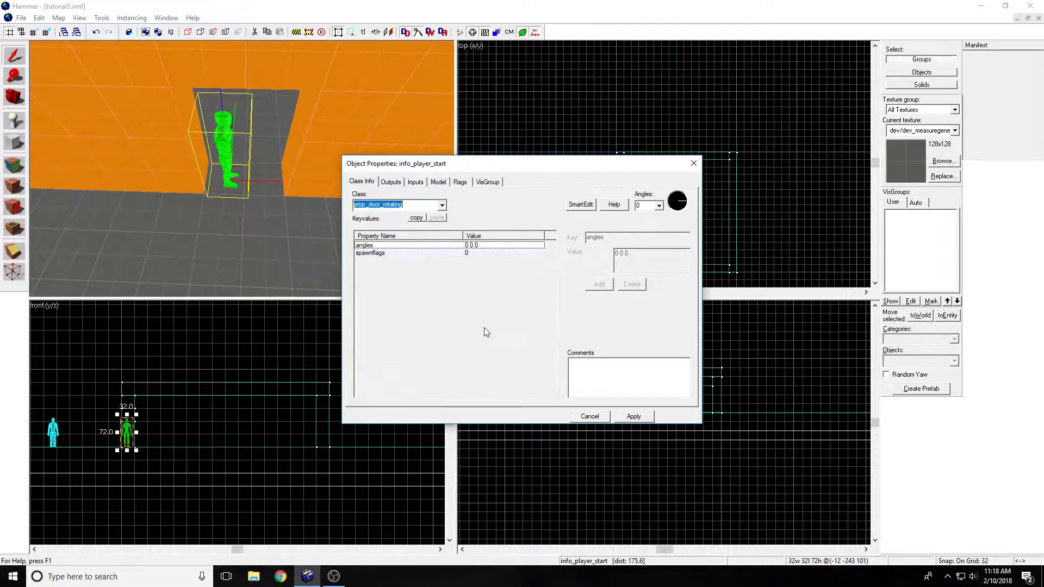
{"action": "left_click", "coordinate": [633, 417]}
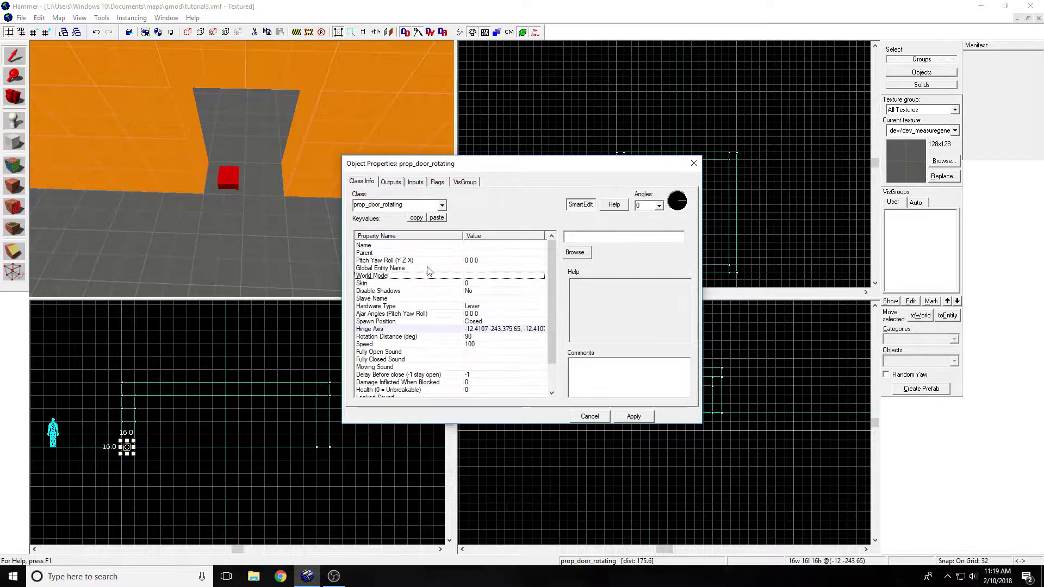
Step: Browse the door models with the filter "door" and set the door's World Model to models/props_c17/door01_left.mdl
{"action": "left_click", "coordinate": [577, 253]}
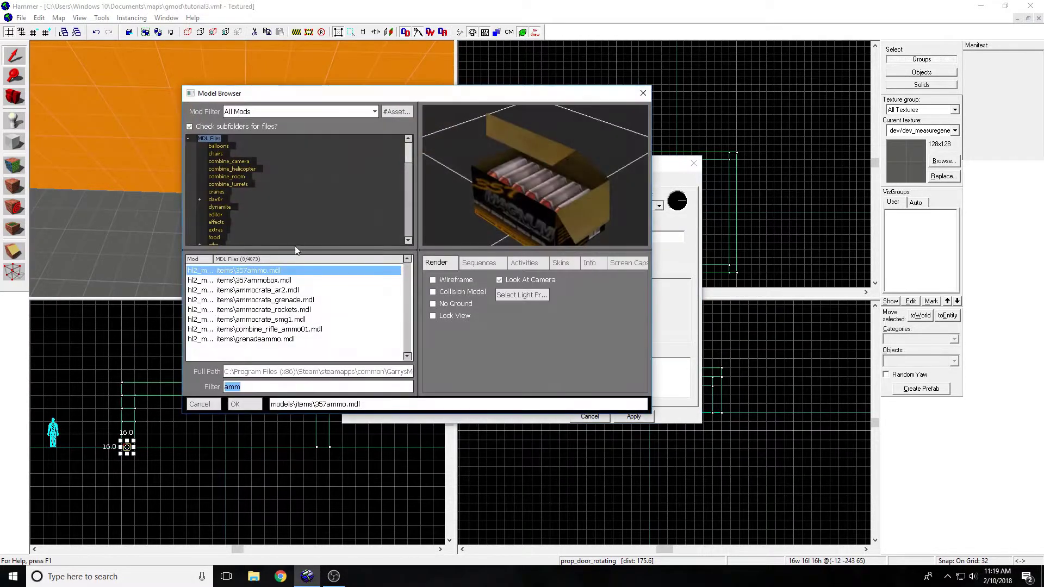
{"action": "key", "text": "BackSpace"}
{"action": "type", "text": "door"}
{"action": "left_click", "coordinate": [310, 298]}
{"action": "left_click", "coordinate": [305, 280]}
{"action": "left_click", "coordinate": [310, 290]}
{"action": "left_click", "coordinate": [312, 272]}
{"action": "left_click", "coordinate": [326, 299]}
{"action": "left_click", "coordinate": [305, 320]}
{"action": "left_click", "coordinate": [304, 300]}
{"action": "left_click", "coordinate": [303, 290]}
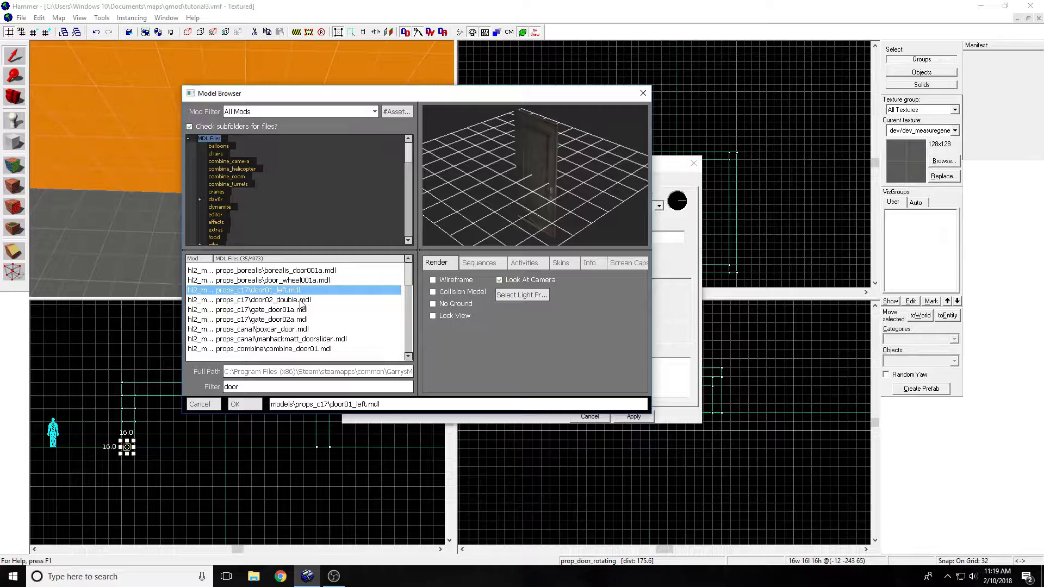
{"action": "left_click", "coordinate": [234, 404]}
{"action": "left_click", "coordinate": [634, 417]}
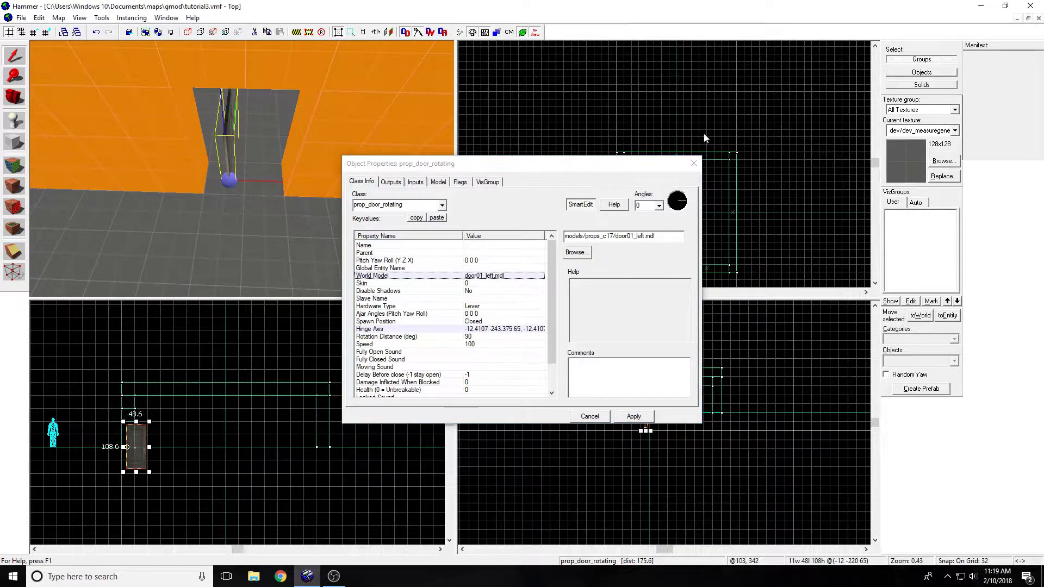
Step: Close the door's properties and raise the door in the side view until its base rests on the floor within the doorway
{"action": "left_click", "coordinate": [694, 163]}
{"action": "scroll", "coordinate": [658, 359], "scroll_direction": "up", "scroll_amount": 3}
{"action": "scroll", "coordinate": [657, 358], "scroll_direction": "up", "scroll_amount": 5}
{"action": "left_click_drag", "start_coordinate": [649, 410], "coordinate": [669, 403]}
Step: Reduce the grid snap size to 4 units for positioning the door precisely
{"action": "left_click", "coordinate": [33, 31]}
{"action": "left_click", "coordinate": [33, 32]}
{"action": "scroll", "coordinate": [649, 416], "scroll_direction": "up", "scroll_amount": 2}
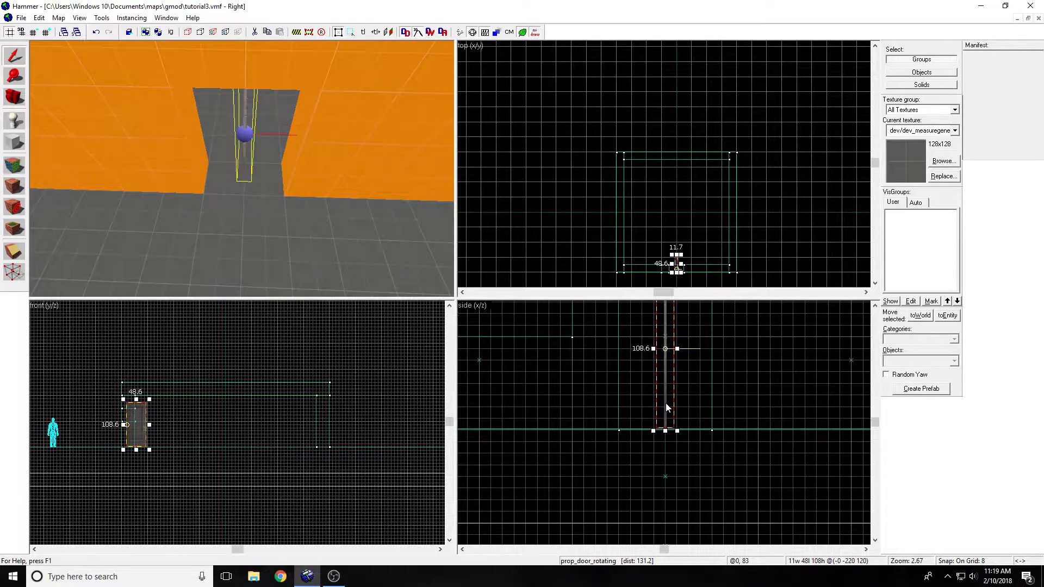
{"action": "left_click", "coordinate": [33, 32]}
{"action": "left_click", "coordinate": [46, 32]}
{"action": "left_click", "coordinate": [34, 33]}
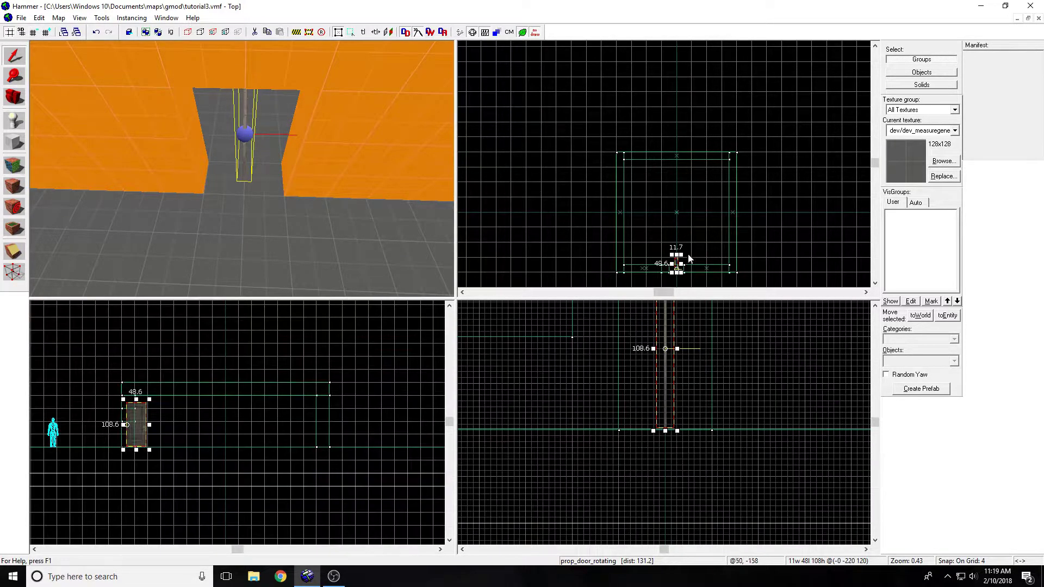
Step: Shift the door back into the wall's opening, rotate it 90 degrees and position it across the doorway within the wall's thickness
{"action": "scroll", "coordinate": [130, 429], "scroll_direction": "up", "scroll_amount": 4}
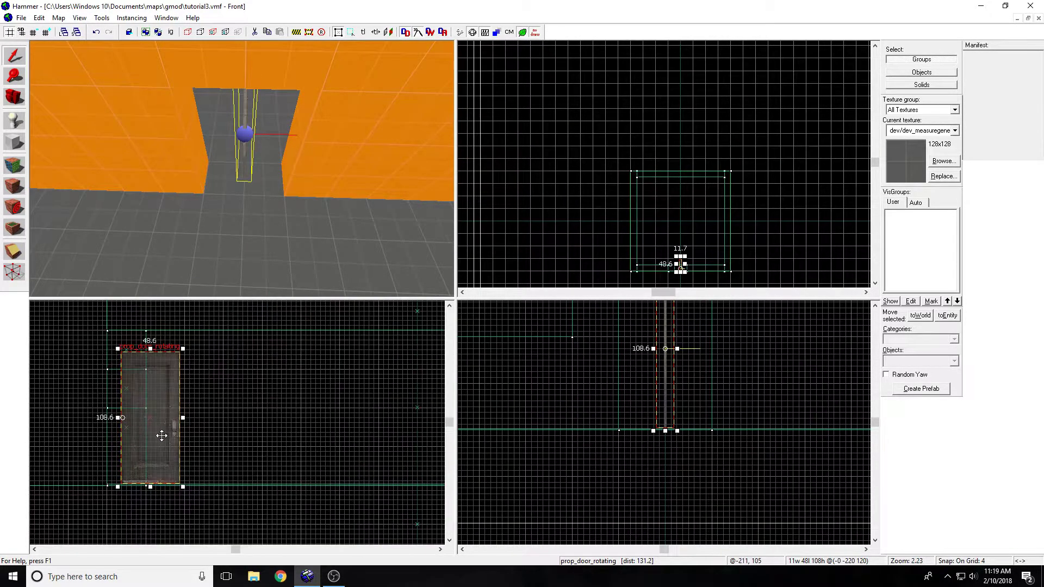
{"action": "left_click_drag", "start_coordinate": [161, 435], "coordinate": [146, 435]}
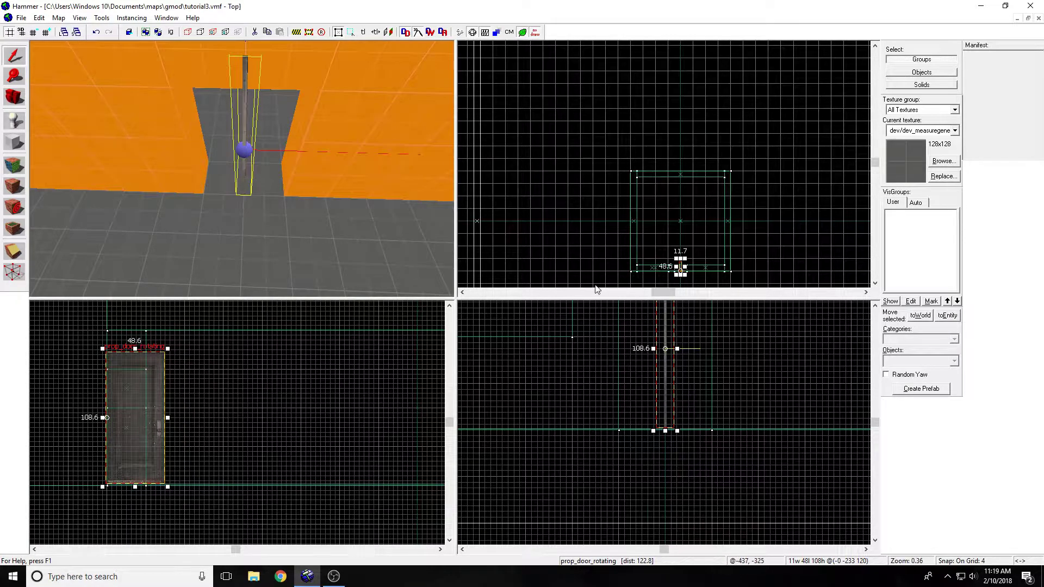
{"action": "scroll", "coordinate": [664, 219], "scroll_direction": "up", "scroll_amount": 8}
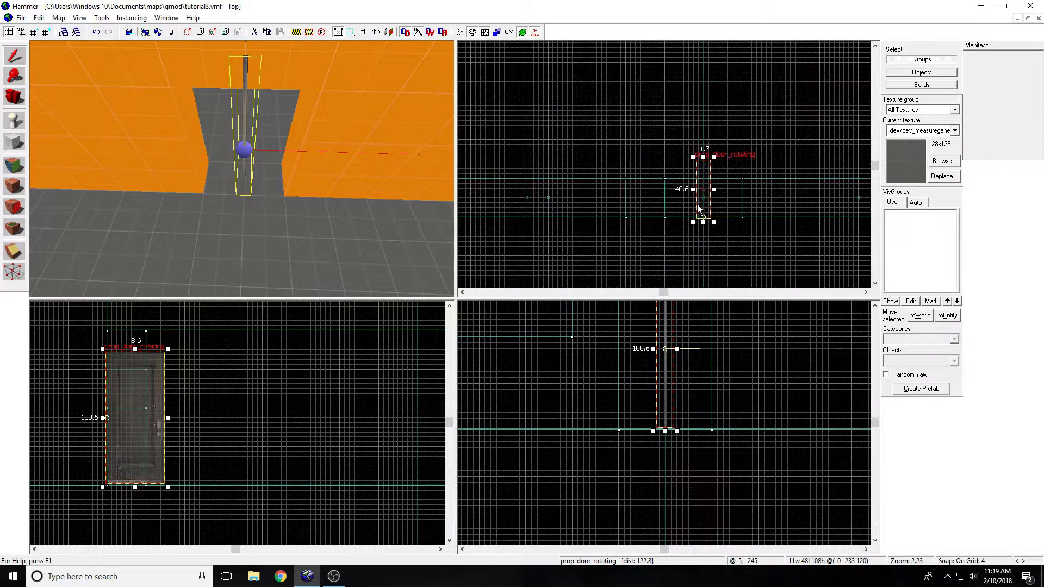
{"action": "left_click", "coordinate": [698, 204]}
{"action": "left_click_drag", "start_coordinate": [713, 158], "coordinate": [665, 187]}
{"action": "scroll", "coordinate": [733, 214], "scroll_direction": "up", "scroll_amount": 3}
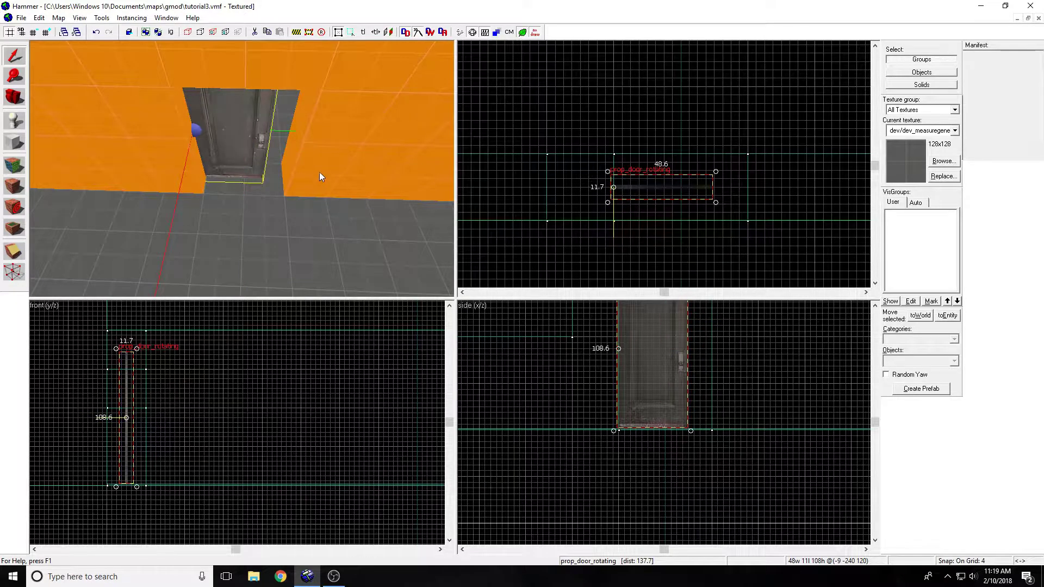
Step: Raise the wall section above the doorway to the door's top using a 2-unit grid snap, and extend both side sections to 110 units high
{"action": "left_click", "coordinate": [252, 82]}
{"action": "scroll", "coordinate": [140, 366], "scroll_direction": "up", "scroll_amount": 3}
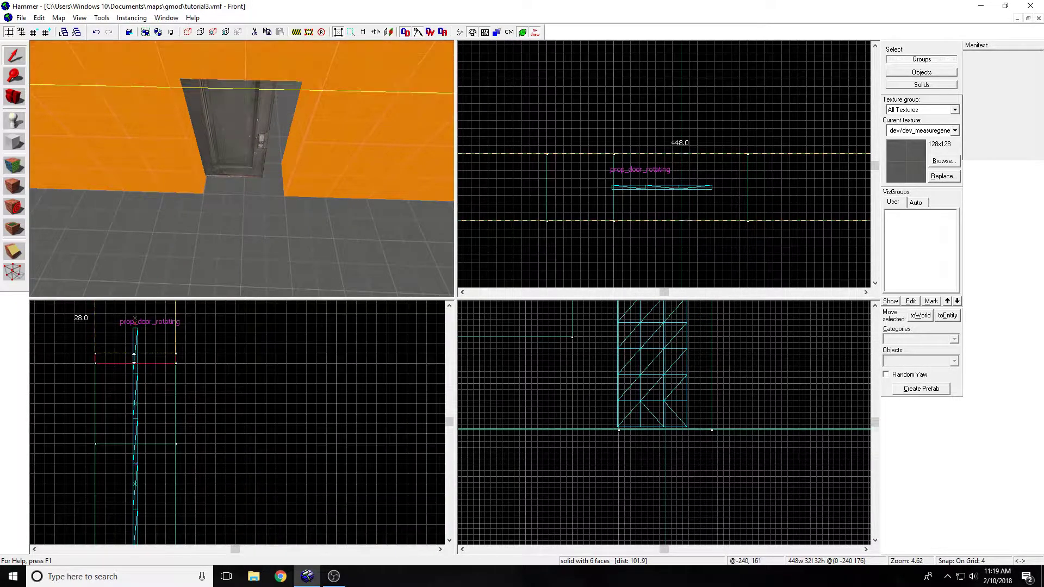
{"action": "left_click_drag", "start_coordinate": [134, 354], "coordinate": [135, 326]}
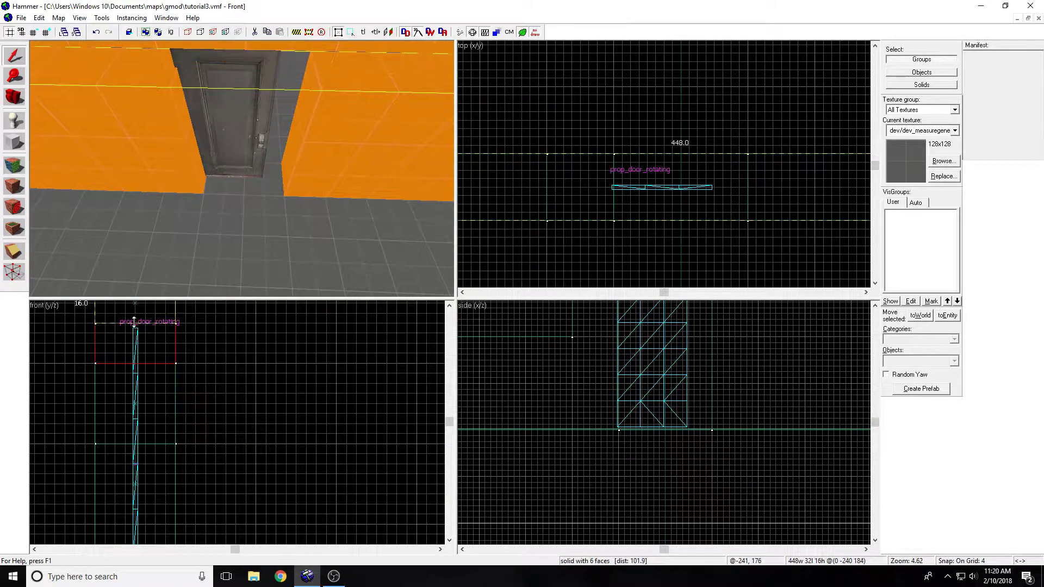
{"action": "left_click", "coordinate": [32, 34]}
{"action": "scroll", "coordinate": [145, 328], "scroll_direction": "up", "scroll_amount": 1}
{"action": "left_click_drag", "start_coordinate": [132, 326], "coordinate": [133, 333]}
{"action": "left_click", "coordinate": [120, 163]}
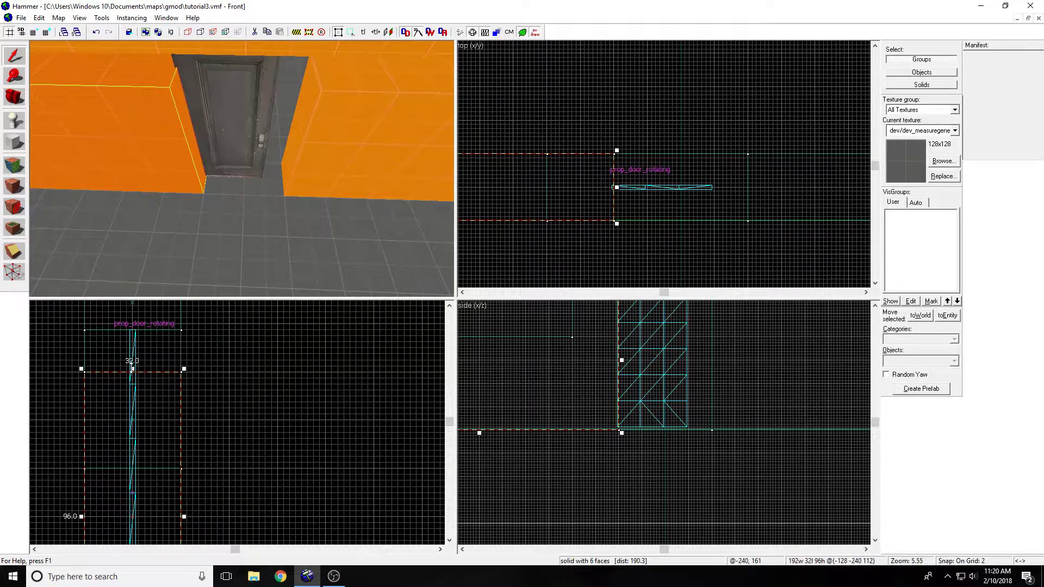
{"action": "left_click", "coordinate": [325, 153]}
Step: Shift the door slightly sideways, away from the wall section on its hinge side
{"action": "left_click", "coordinate": [226, 148]}
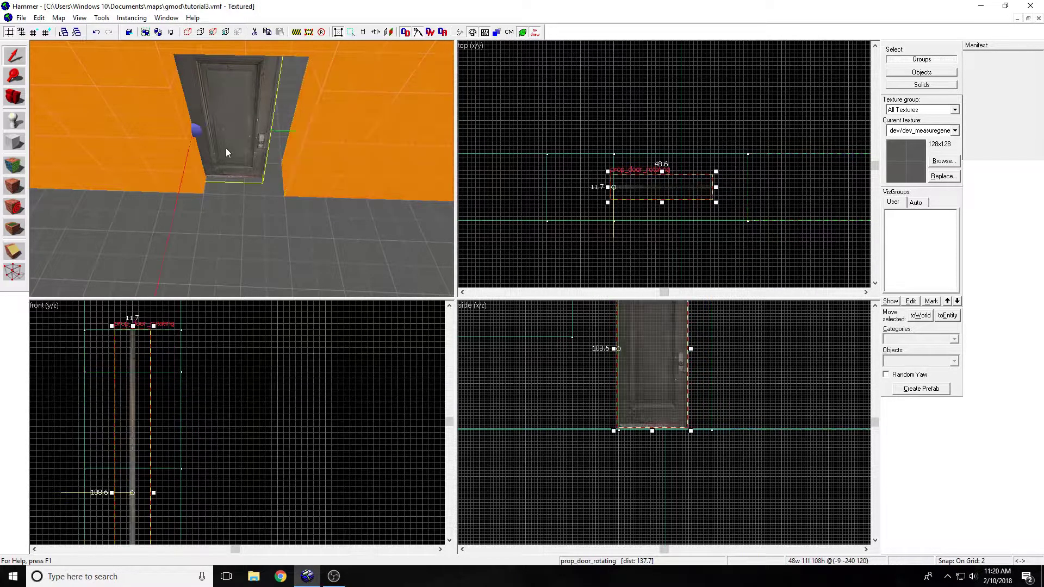
{"action": "scroll", "coordinate": [642, 193], "scroll_direction": "up", "scroll_amount": 2}
{"action": "left_click_drag", "start_coordinate": [694, 188], "coordinate": [699, 187]}
Step: Widen the handle-side wall section to 207 units so it meets the door's edge, reducing the grid snap to 1 unit
{"action": "left_click", "coordinate": [419, 174]}
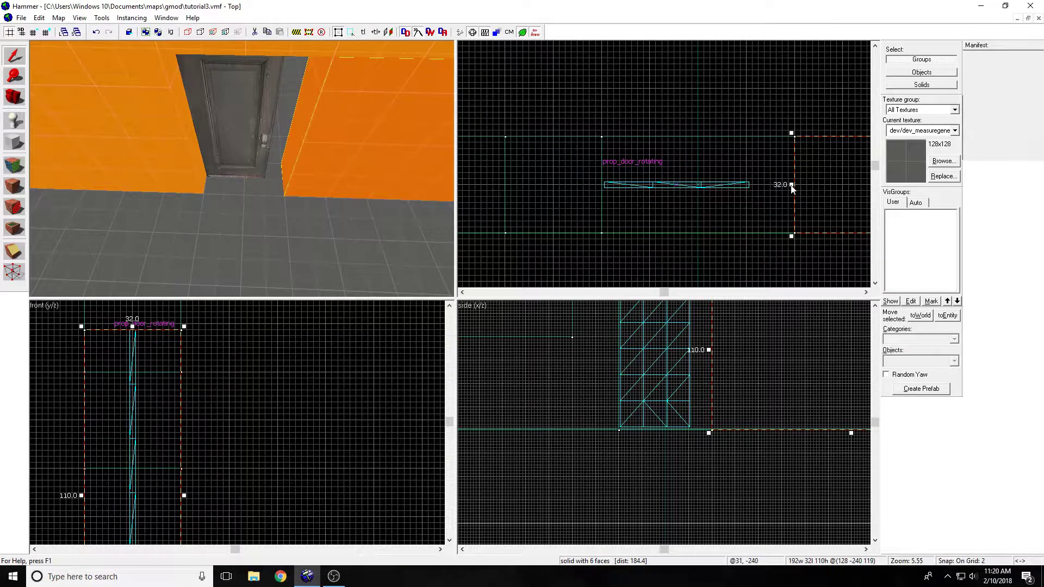
{"action": "left_click_drag", "start_coordinate": [791, 186], "coordinate": [749, 185]}
{"action": "left_click", "coordinate": [34, 33]}
{"action": "scroll", "coordinate": [761, 204], "scroll_direction": "up", "scroll_amount": 4}
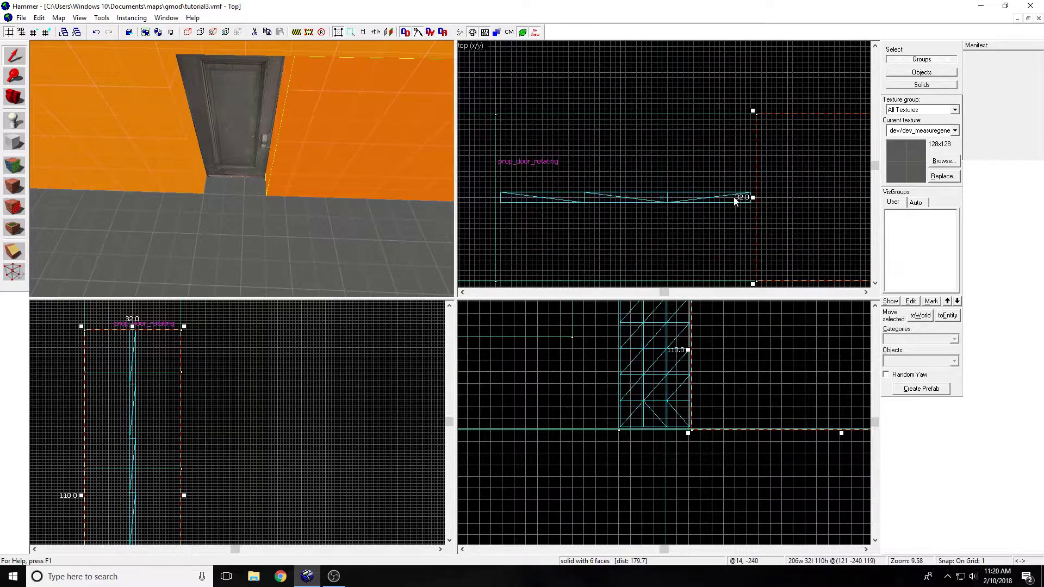
{"action": "scroll", "coordinate": [759, 208], "scroll_direction": "down", "scroll_amount": 2}
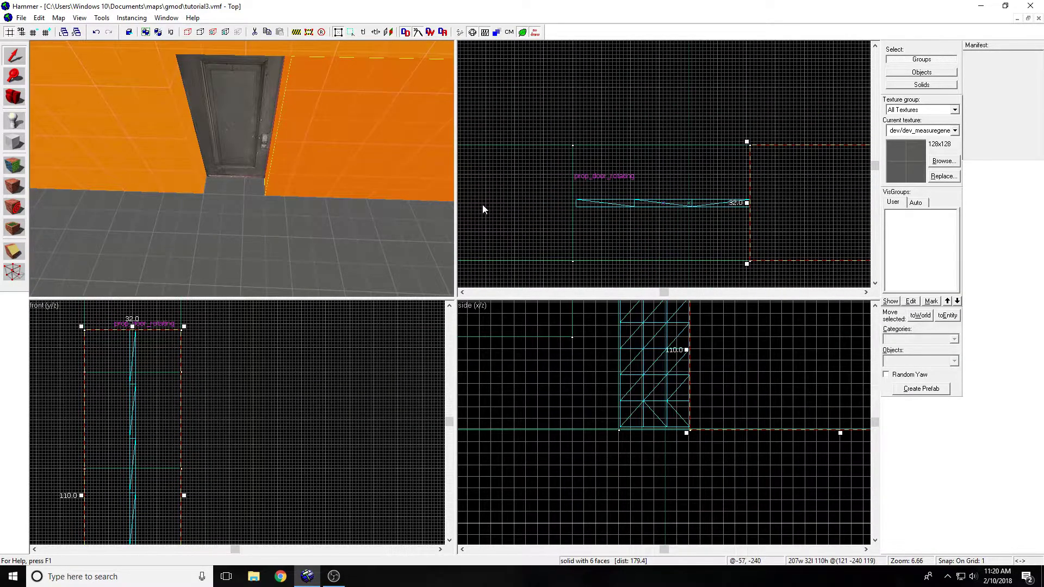
Step: Extend the hinge-side wall section to meet the door's edge and clear the selection
{"action": "left_click", "coordinate": [158, 144]}
{"action": "scroll", "coordinate": [579, 210], "scroll_direction": "up", "scroll_amount": 2}
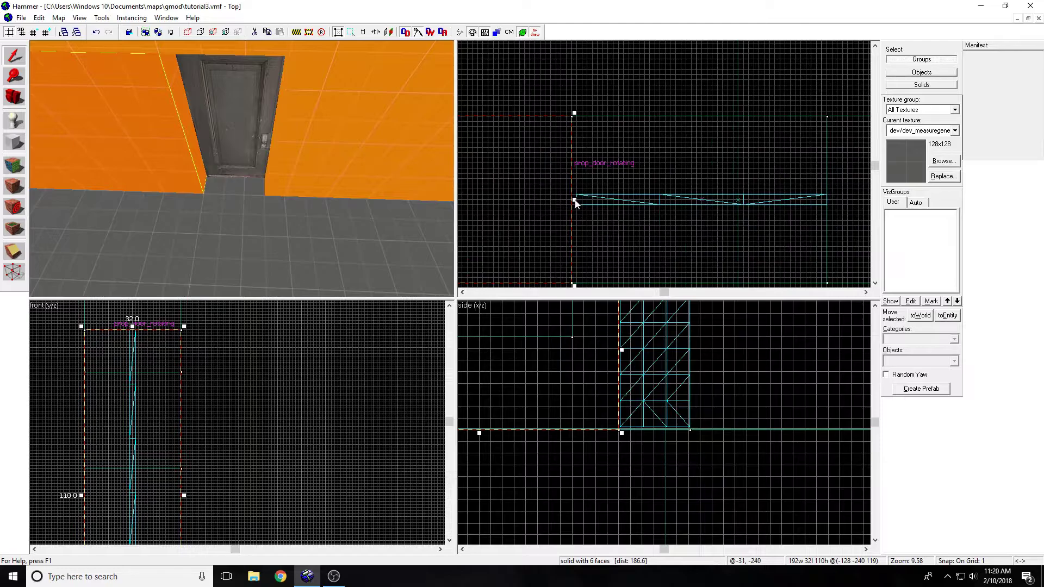
{"action": "left_click_drag", "start_coordinate": [575, 201], "coordinate": [579, 202]}
{"action": "key", "text": "Escape"}
Step: Compile and run the map with BSP, VIS and RAD all set to Normal
{"action": "key", "text": "z"}
{"action": "key", "text": "w"}
{"action": "key", "text": "s"}
{"action": "key", "text": "w"}
{"action": "key", "text": "z"}
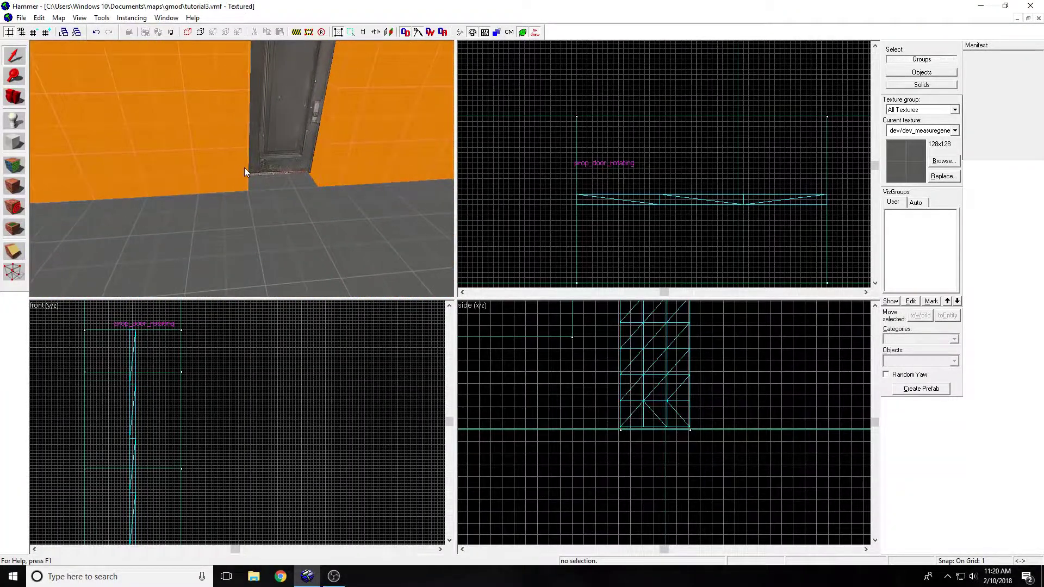
{"action": "key", "text": "F9"}
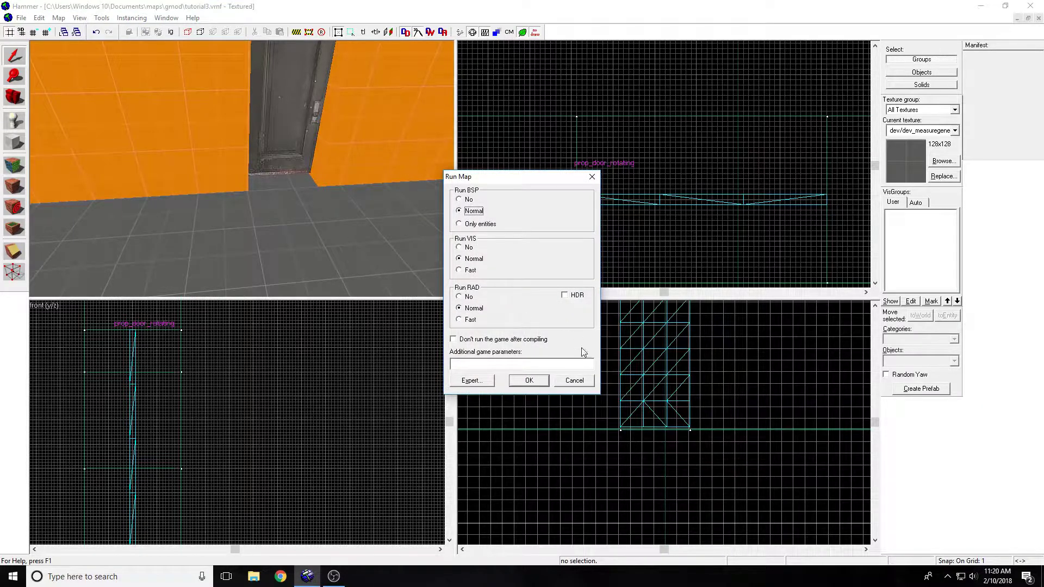
{"action": "left_click", "coordinate": [529, 380]}
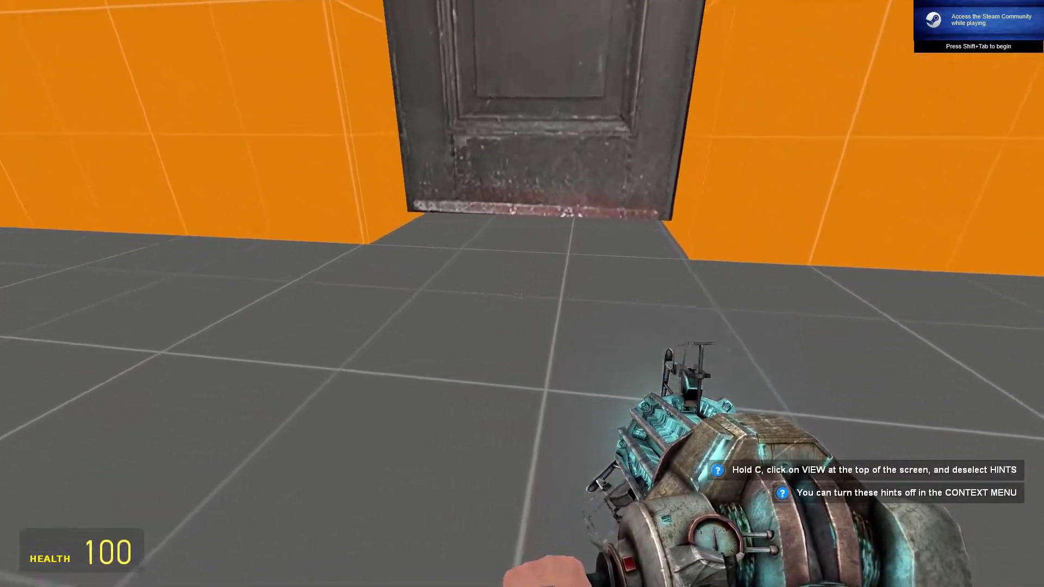
Step: Test the door in the launched game by opening it and walking through the doorway in both directions, and leave the game
{"action": "key", "text": "s"}
{"action": "key", "text": "w"}
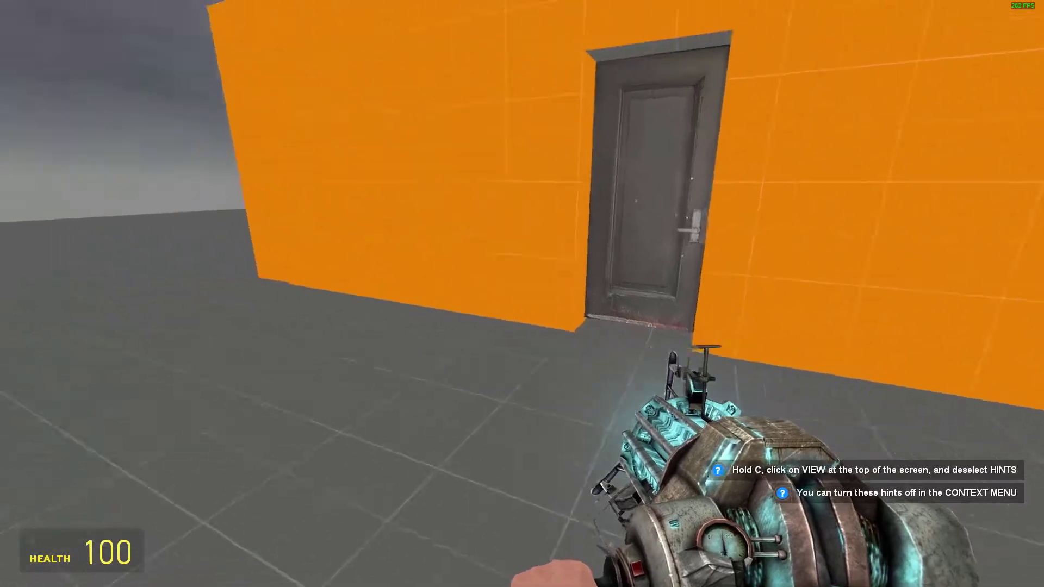
{"action": "key", "text": "w"}
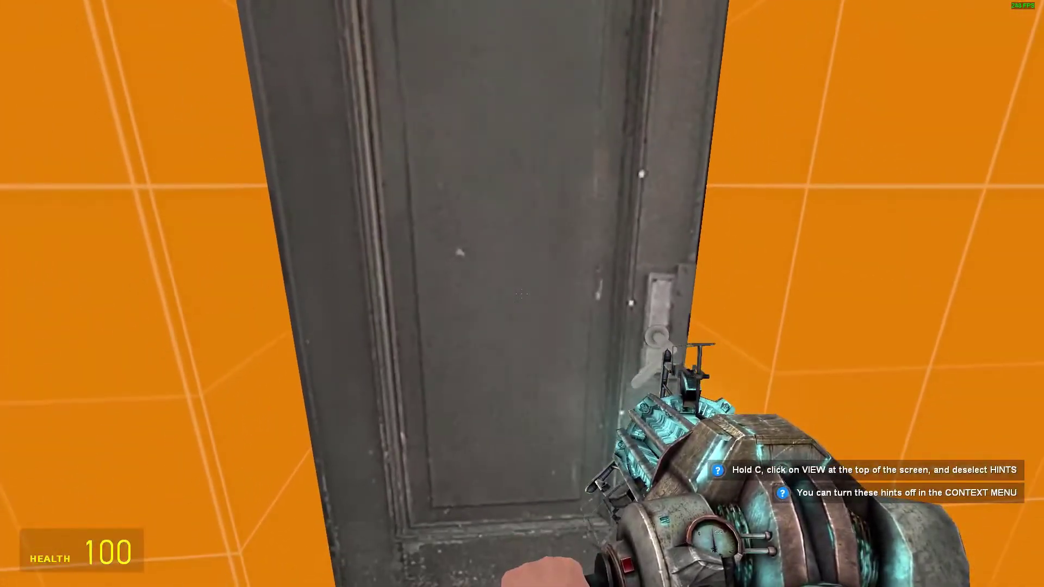
{"action": "key", "text": "e"}
{"action": "key", "text": "w"}
{"action": "key", "text": "s"}
{"action": "key", "text": "w"}
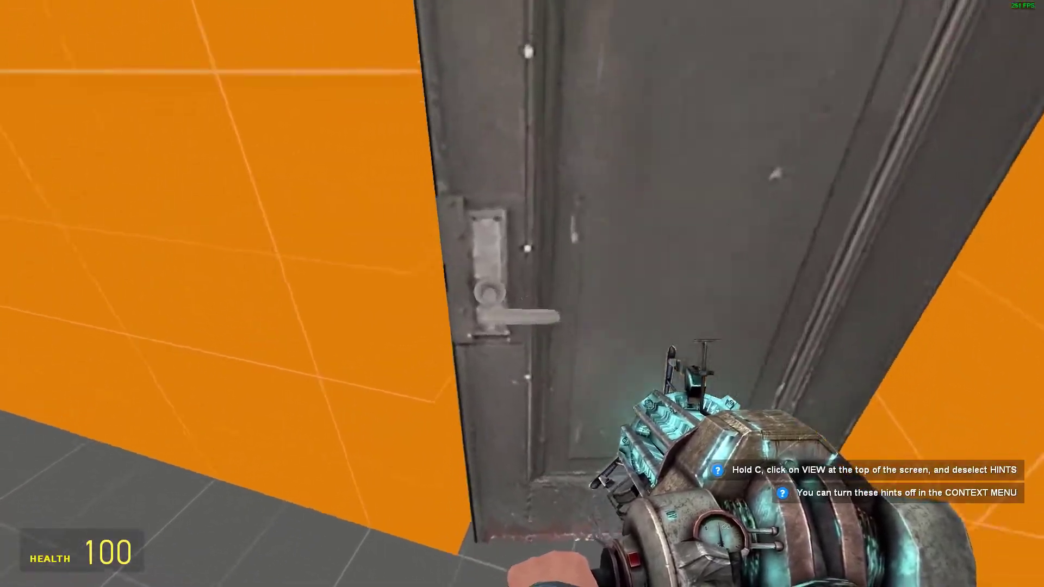
{"action": "key", "text": "s"}
{"action": "key", "text": "w"}
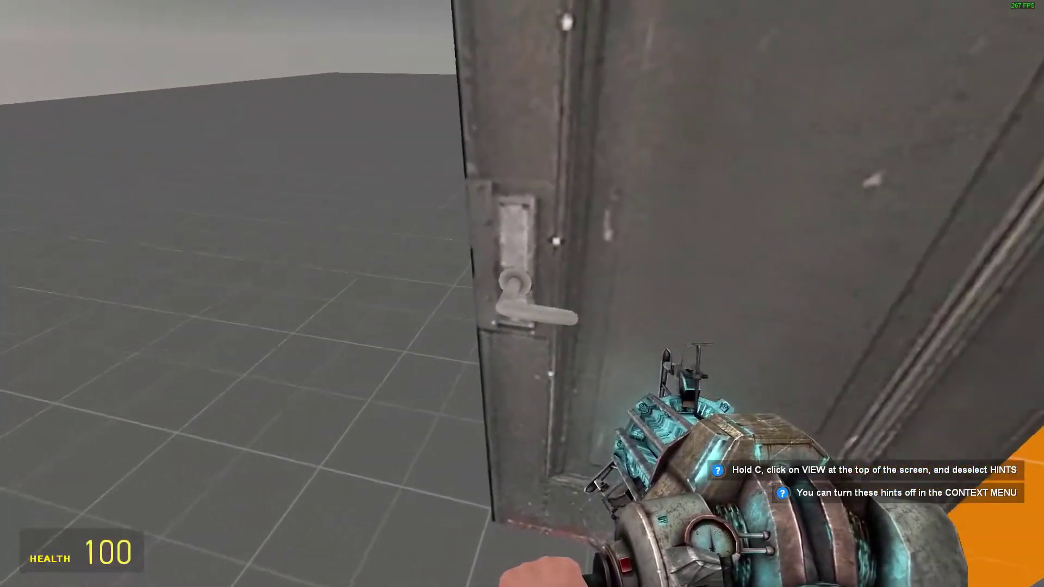
{"action": "key", "text": "w"}
{"action": "key", "text": "e"}
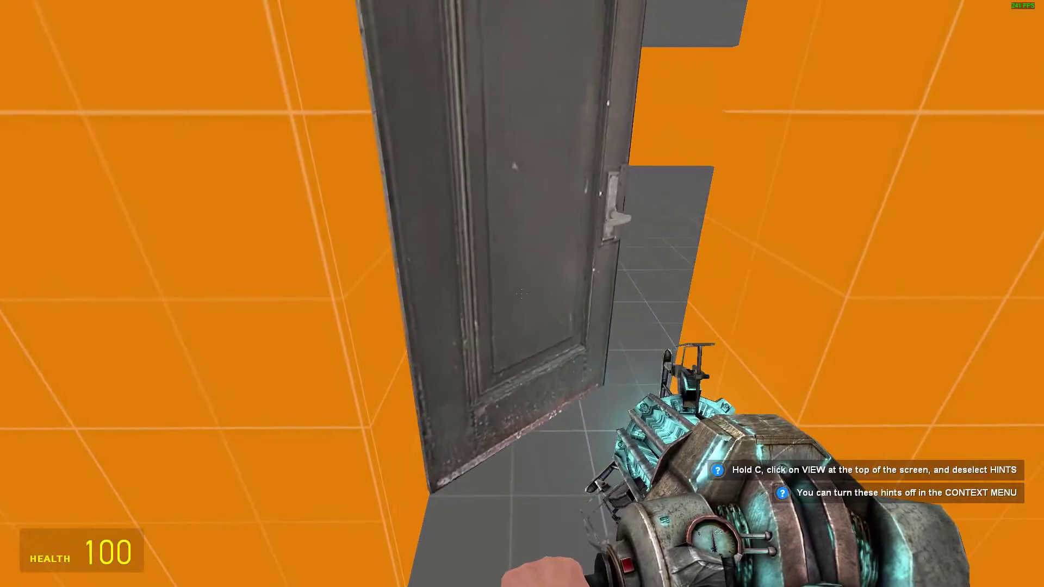
{"action": "key", "text": "Escape"}
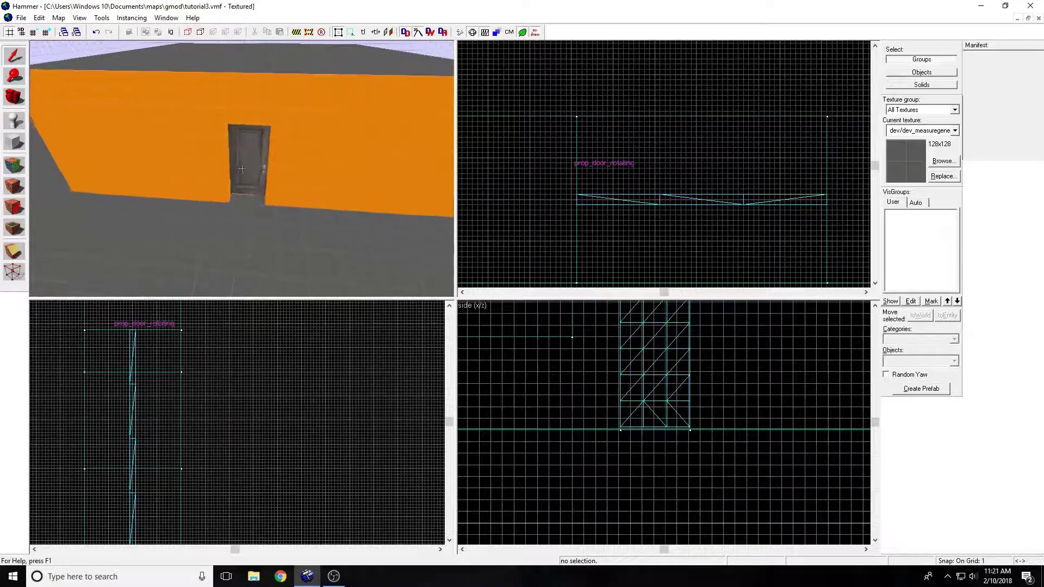
Step: Place a new entity on the floor inside the building and return to the Selection tool
{"action": "key", "text": "w"}
{"action": "key", "text": "z"}
{"action": "key", "text": "shift+e"}
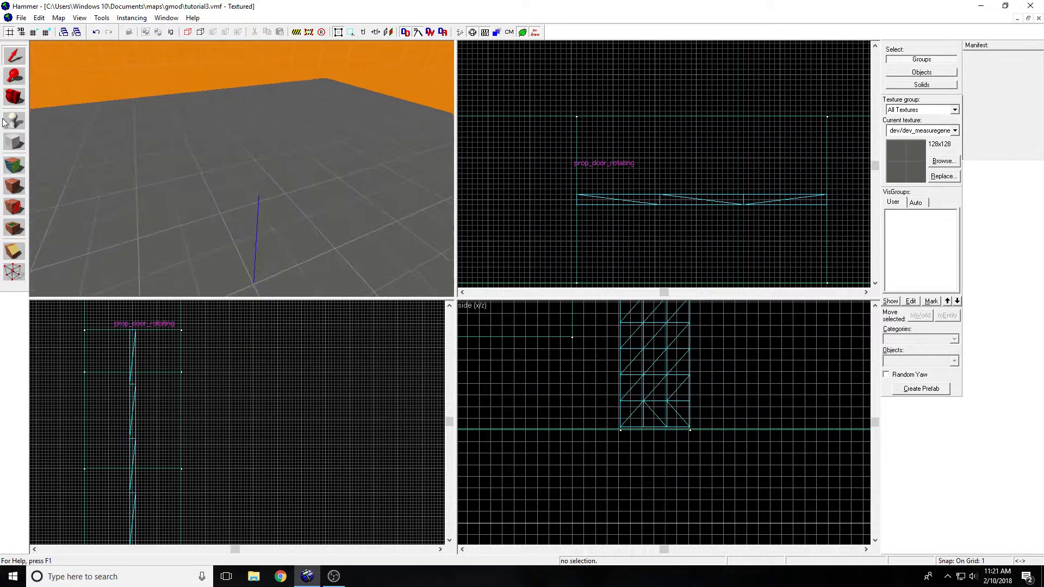
{"action": "left_click", "coordinate": [212, 209]}
{"action": "left_click", "coordinate": [15, 51]}
Step: Open the new entity's properties and replace its class name with "prop" to find the prop classes
{"action": "double_click", "coordinate": [187, 108]}
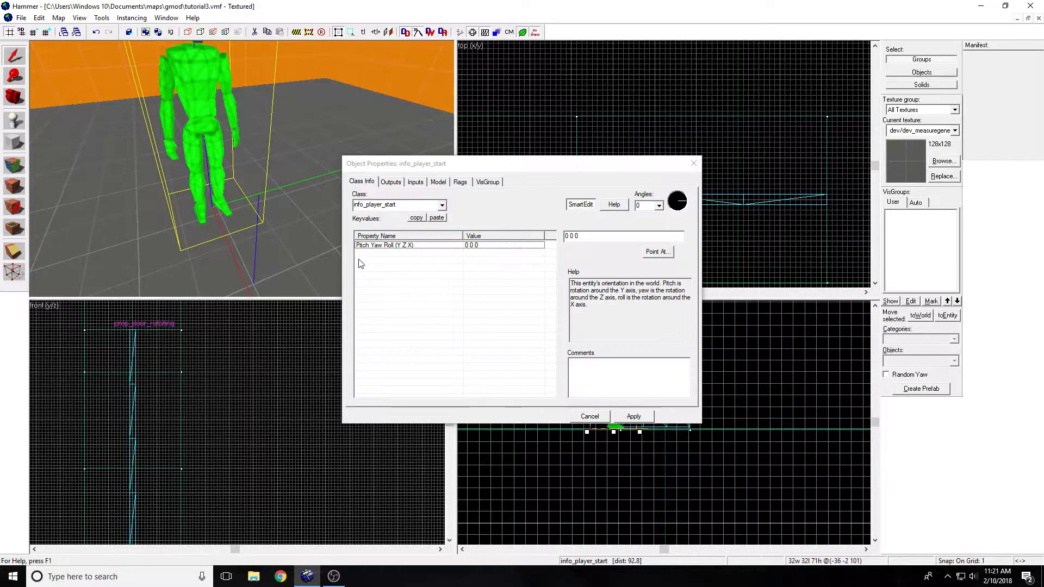
{"action": "key", "text": "BackSpace"}
{"action": "key", "text": "BackSpace"}
{"action": "key", "text": "BackSpace"}
{"action": "key", "text": "BackSpace"}
{"action": "key", "text": "BackSpace"}
{"action": "key", "text": "BackSpace"}
{"action": "key", "text": "BackSpace"}
{"action": "key", "text": "BackSpace"}
{"action": "key", "text": "BackSpace"}
{"action": "key", "text": "BackSpace"}
{"action": "key", "text": "BackSpace"}
{"action": "key", "text": "BackSpace"}
{"action": "key", "text": "BackSpace"}
{"action": "key", "text": "BackSpace"}
{"action": "key", "text": "BackSpace"}
{"action": "key", "text": "BackSpace"}
{"action": "key", "text": "BackSpace"}
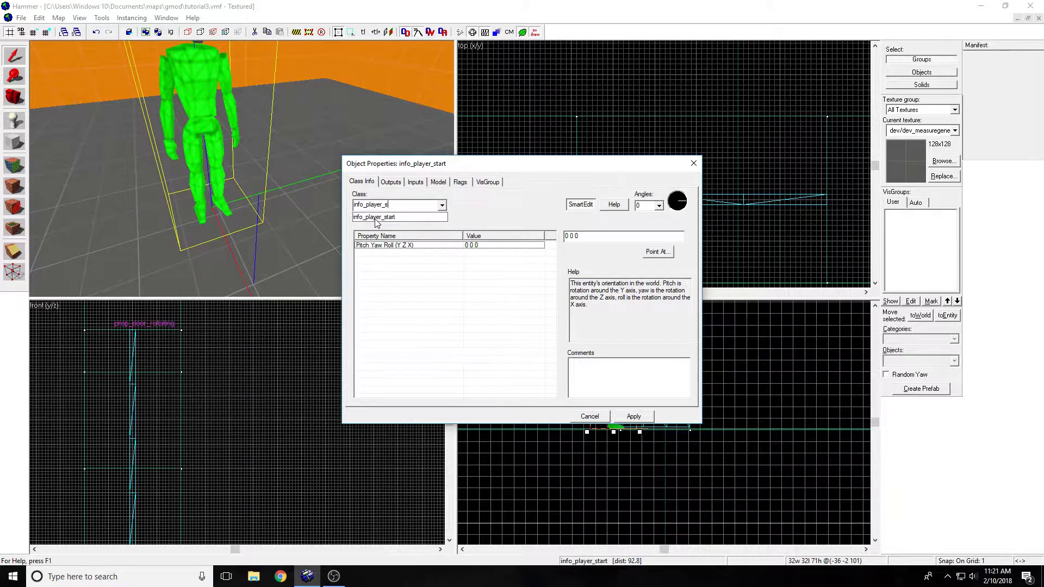
{"action": "type", "text": "prop"}
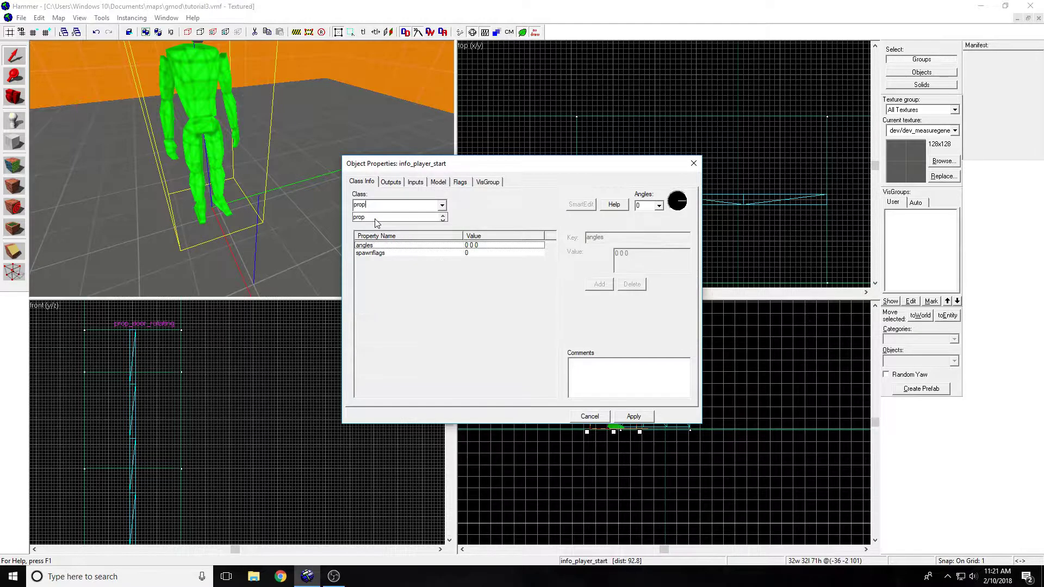
Step: Look through the available prop classes and apply prop_detail as the entity's class
{"action": "left_click", "coordinate": [442, 205]}
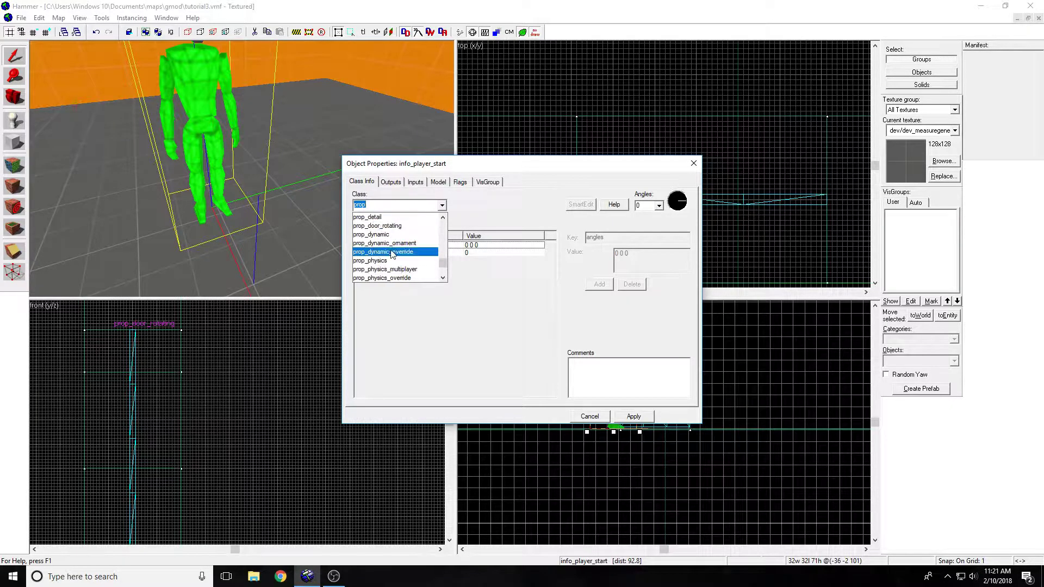
{"action": "scroll", "coordinate": [397, 255], "scroll_direction": "down", "scroll_amount": 1}
{"action": "scroll", "coordinate": [408, 265], "scroll_direction": "down", "scroll_amount": 1}
{"action": "scroll", "coordinate": [401, 274], "scroll_direction": "down", "scroll_amount": 1}
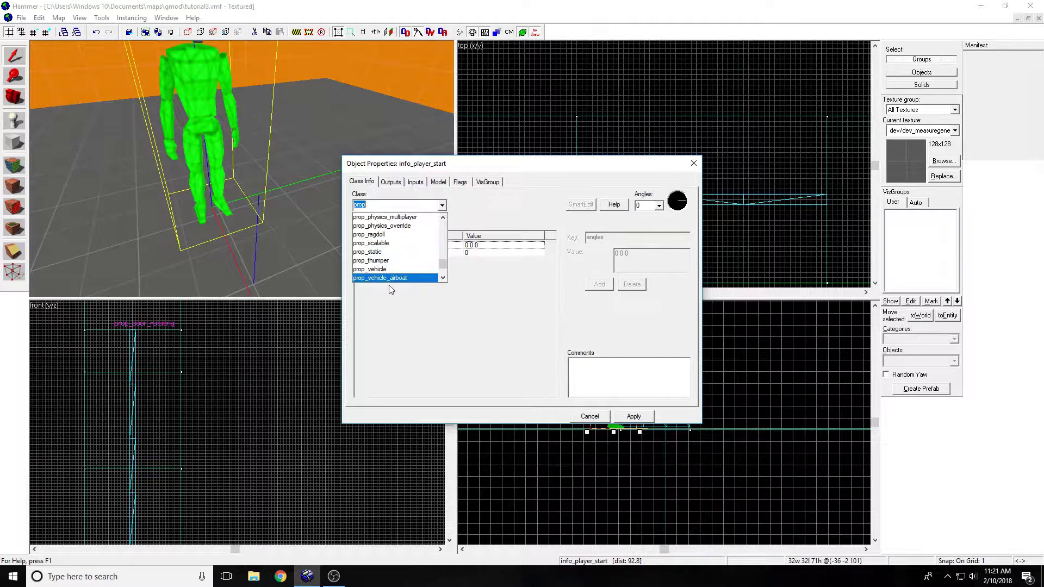
{"action": "scroll", "coordinate": [395, 278], "scroll_direction": "down", "scroll_amount": 2}
{"action": "scroll", "coordinate": [395, 278], "scroll_direction": "up", "scroll_amount": 9}
{"action": "scroll", "coordinate": [388, 265], "scroll_direction": "up", "scroll_amount": 5}
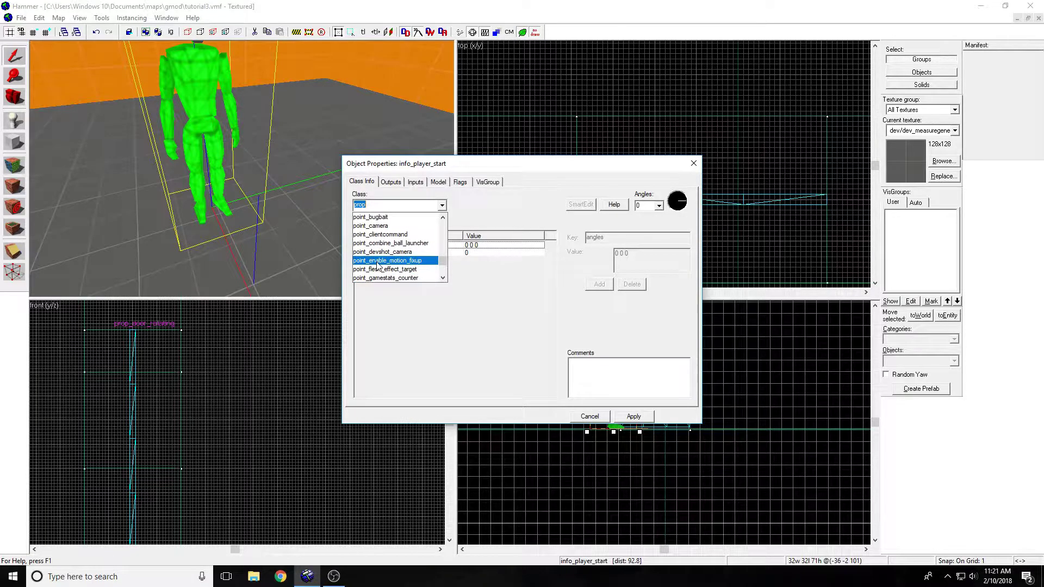
{"action": "scroll", "coordinate": [378, 266], "scroll_direction": "down", "scroll_amount": 10}
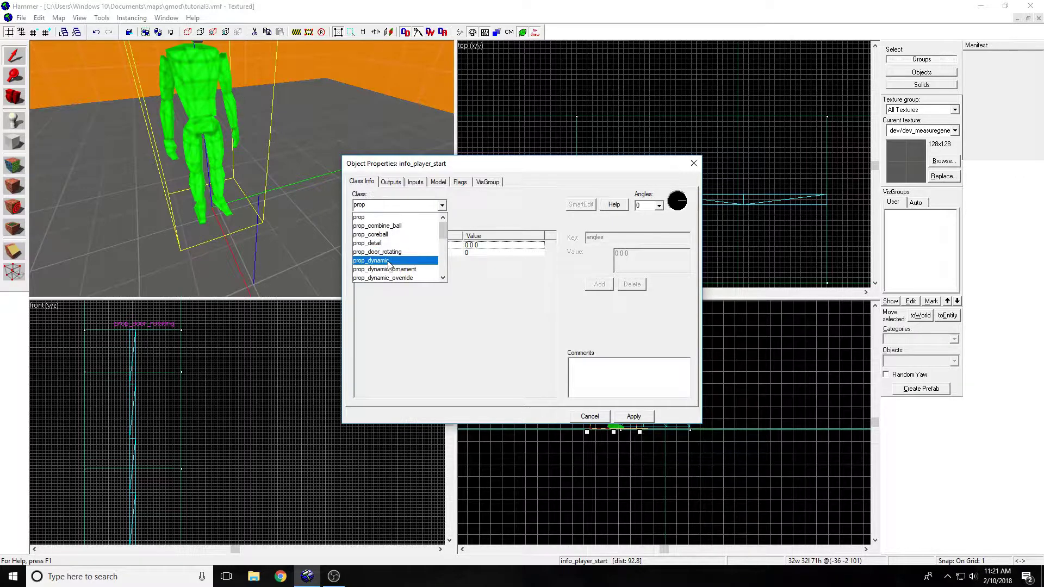
{"action": "left_click", "coordinate": [388, 244]}
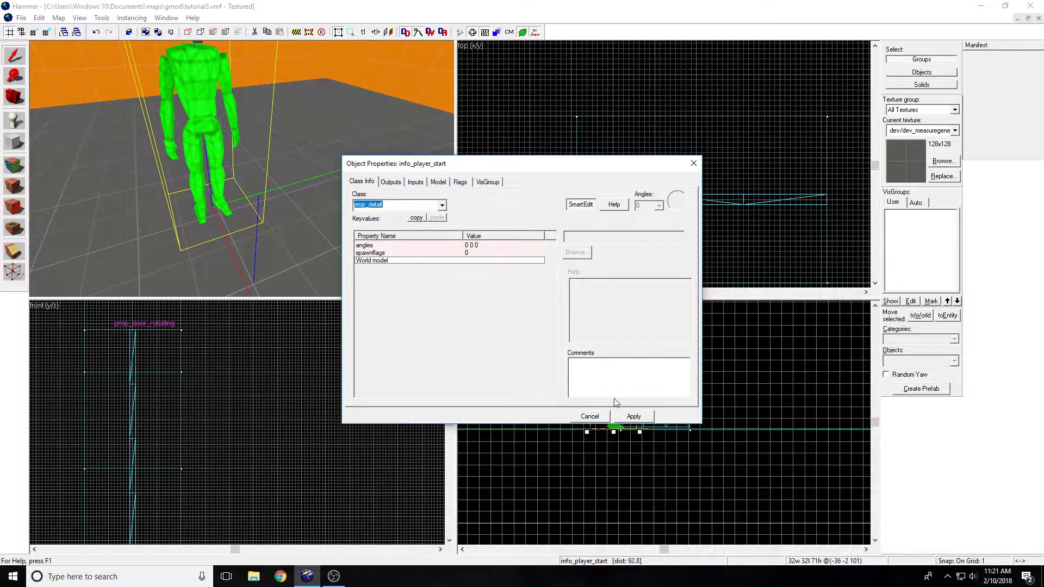
{"action": "left_click", "coordinate": [628, 416]}
Step: Find models with the filter "desk", set the World model to models/props_combine/breendesk.mdl, and close the entity's properties
{"action": "left_click", "coordinate": [575, 253]}
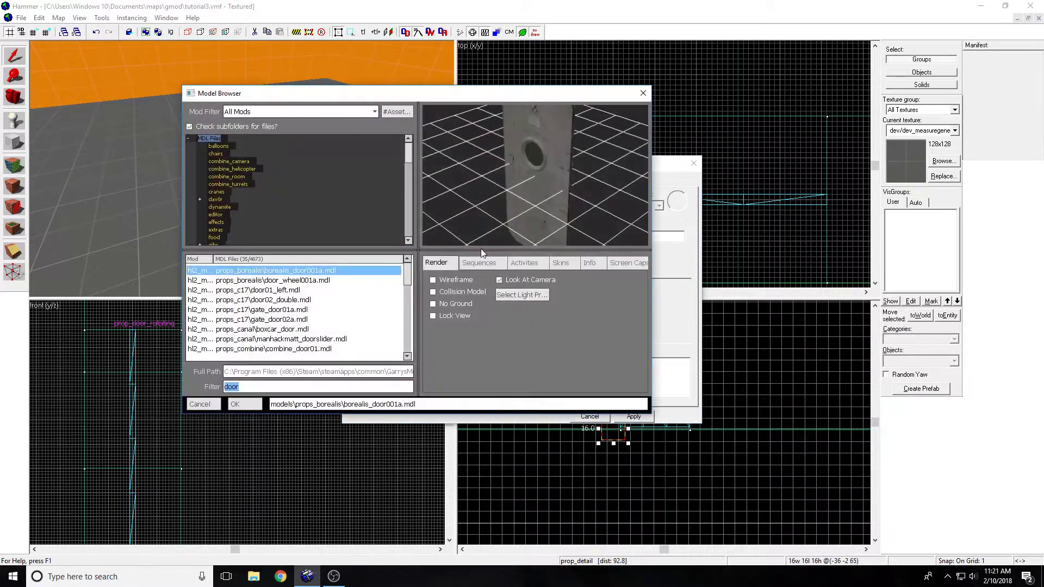
{"action": "key", "text": "BackSpace"}
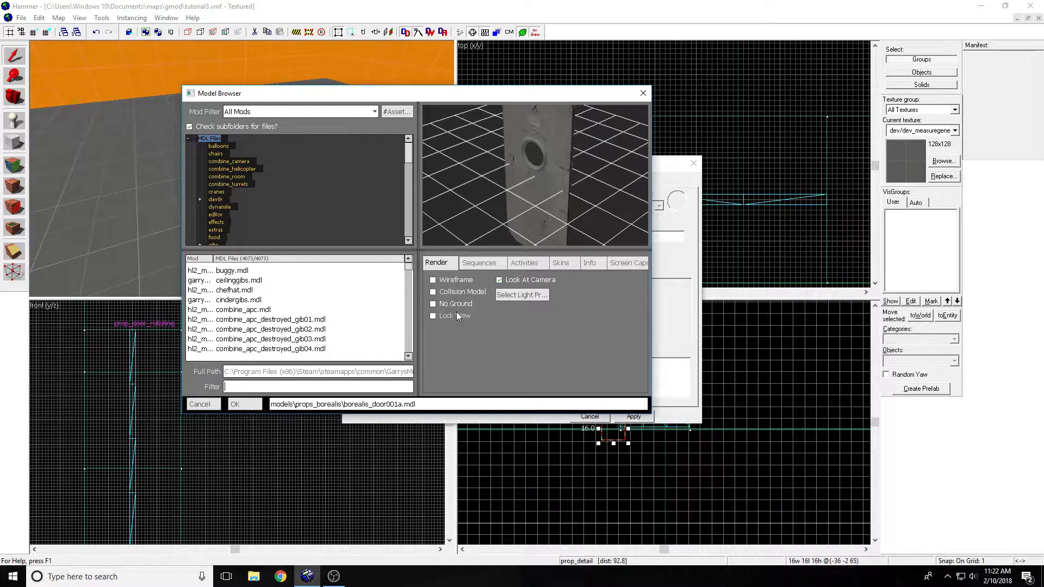
{"action": "type", "text": "desk"}
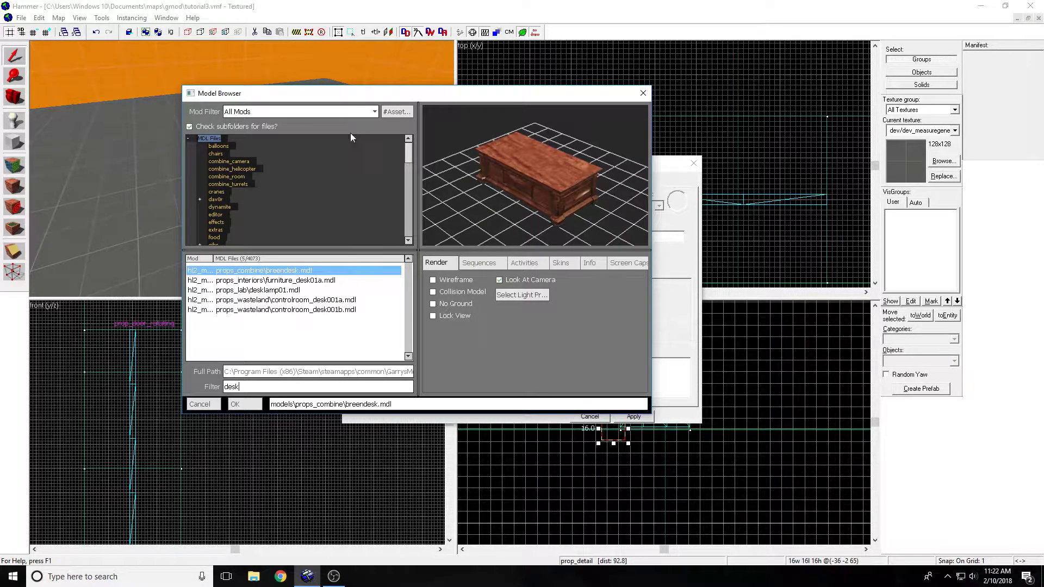
{"action": "double_click", "coordinate": [292, 272]}
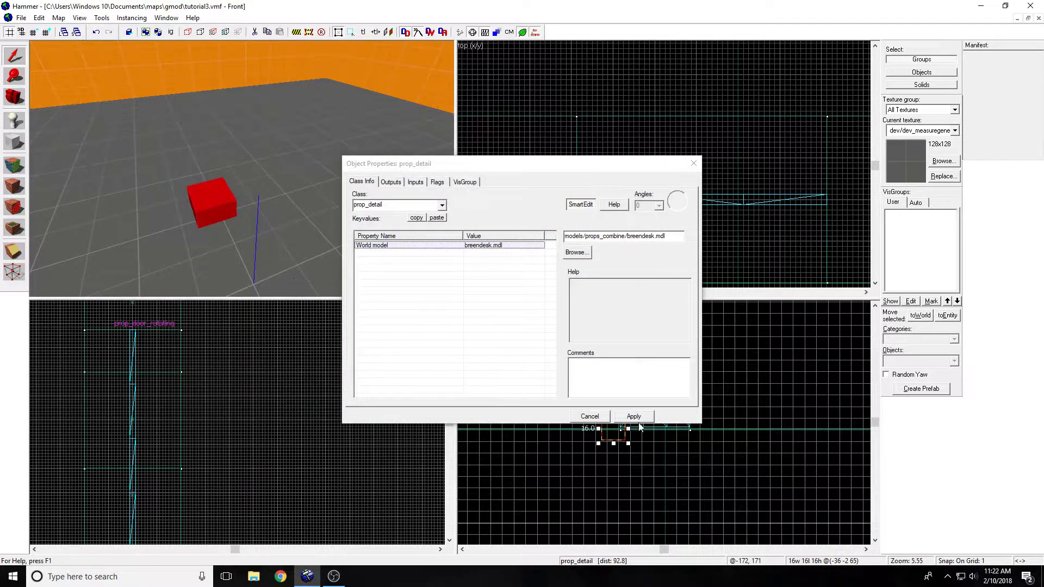
{"action": "left_click", "coordinate": [693, 166]}
{"action": "key", "text": "z"}
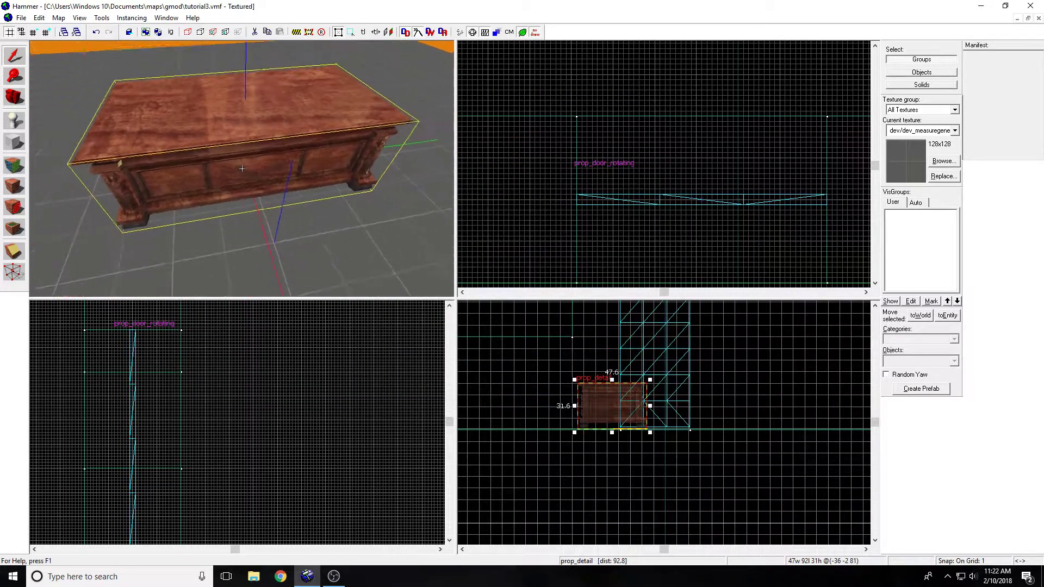
Step: Move the desk into the building's corner beside the door wall and clear the selection
{"action": "key", "text": "w"}
{"action": "key", "text": "a"}
{"action": "key", "text": "z"}
{"action": "scroll", "coordinate": [643, 157], "scroll_direction": "down", "scroll_amount": 9}
{"action": "scroll", "coordinate": [643, 160], "scroll_direction": "down", "scroll_amount": 8}
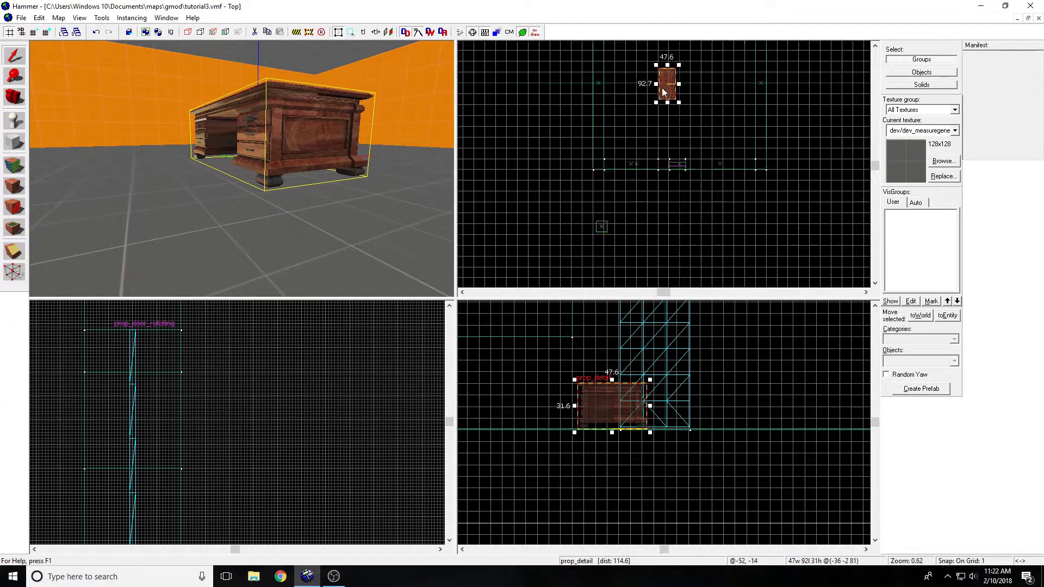
{"action": "left_click_drag", "start_coordinate": [666, 85], "coordinate": [715, 120]}
{"action": "key", "text": "z"}
{"action": "key", "text": "z"}
{"action": "key", "text": "Escape"}
Step: Select the wall section above the door and lower its underside to the top of the door
{"action": "key", "text": "z"}
{"action": "key", "text": "z"}
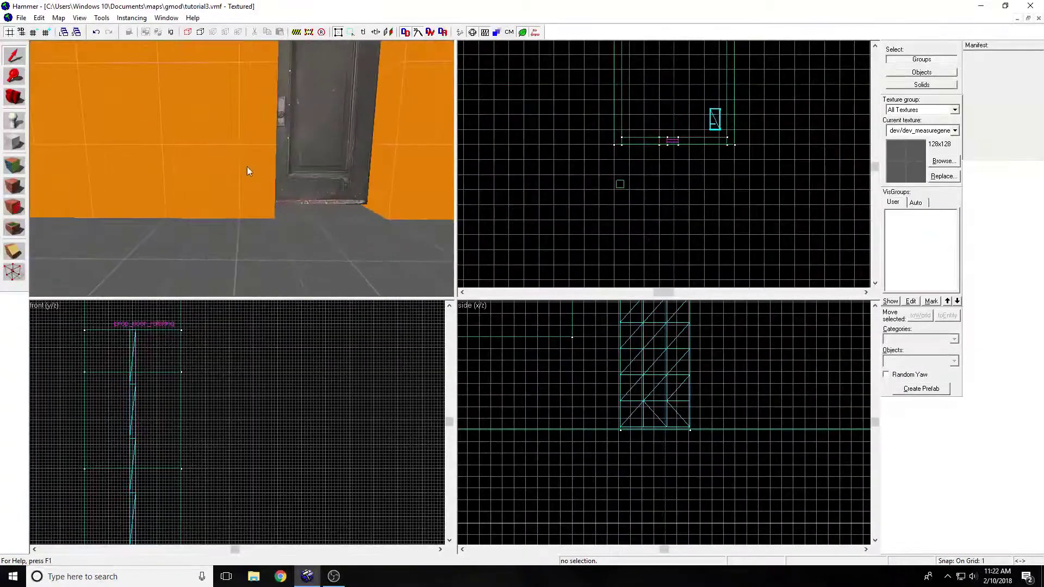
{"action": "left_click", "coordinate": [293, 158]}
{"action": "left_click_drag", "start_coordinate": [136, 382], "coordinate": [135, 386]}
{"action": "scroll", "coordinate": [137, 451], "scroll_direction": "down", "scroll_amount": 5}
{"action": "scroll", "coordinate": [142, 511], "scroll_direction": "up", "scroll_amount": 4}
{"action": "scroll", "coordinate": [142, 497], "scroll_direction": "down", "scroll_amount": 3}
{"action": "scroll", "coordinate": [142, 496], "scroll_direction": "up", "scroll_amount": 2}
{"action": "scroll", "coordinate": [144, 500], "scroll_direction": "down", "scroll_amount": 2}
{"action": "key", "text": "z"}
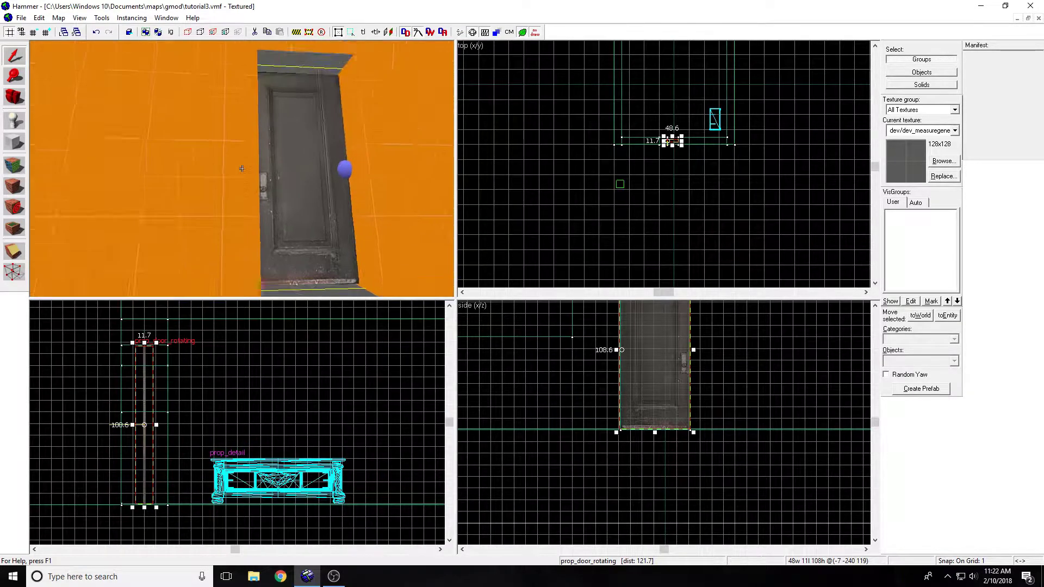
{"action": "key", "text": "z"}
{"action": "left_click", "coordinate": [266, 92]}
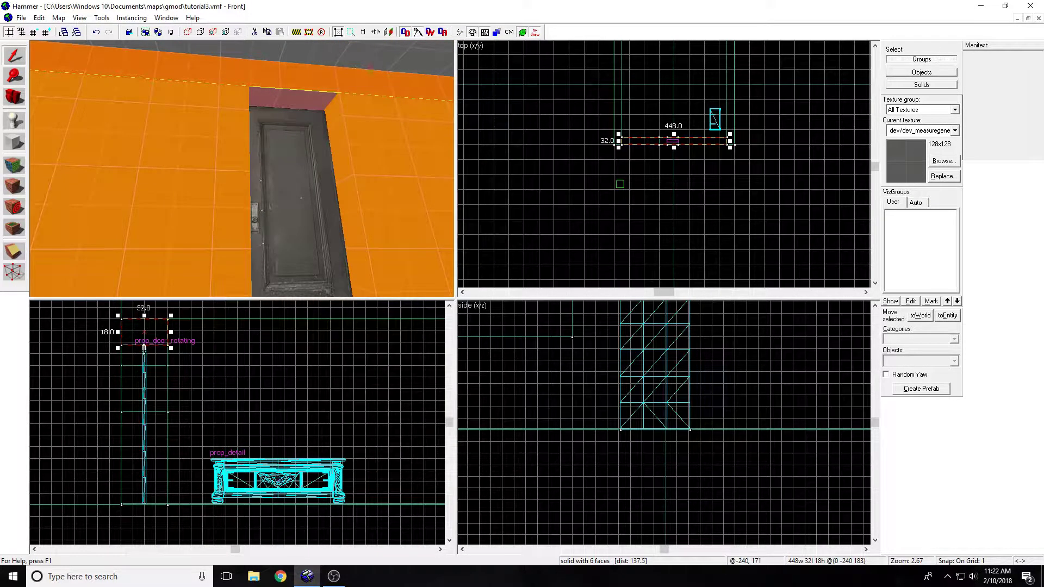
Step: Select both wall sections flanking the door and lower their top edges to meet the section above the doorway
{"action": "left_click", "coordinate": [164, 215]}
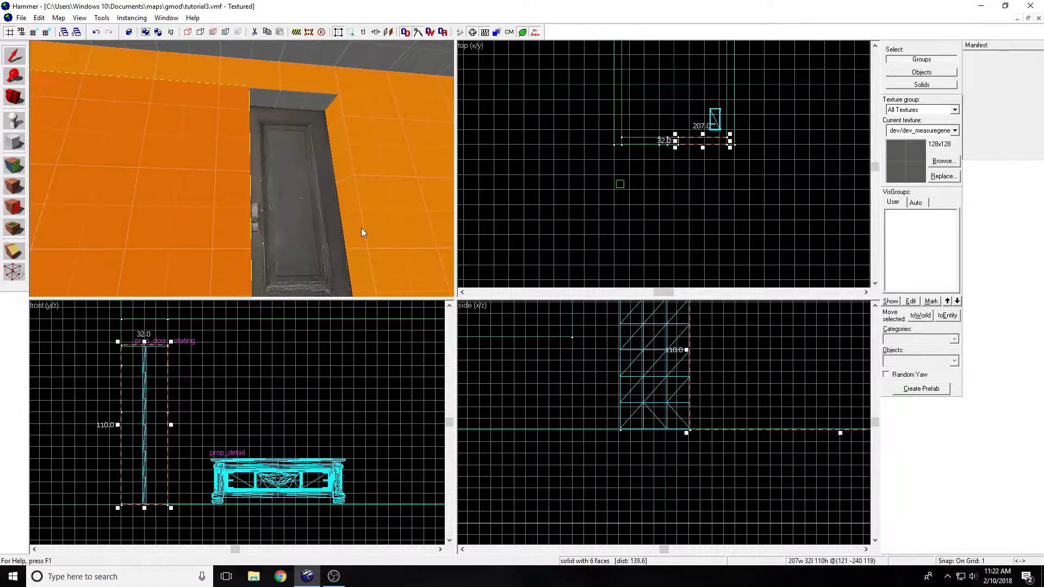
{"action": "left_click", "coordinate": [363, 233], "text": "ctrl"}
{"action": "scroll", "coordinate": [136, 342], "scroll_direction": "up", "scroll_amount": 6}
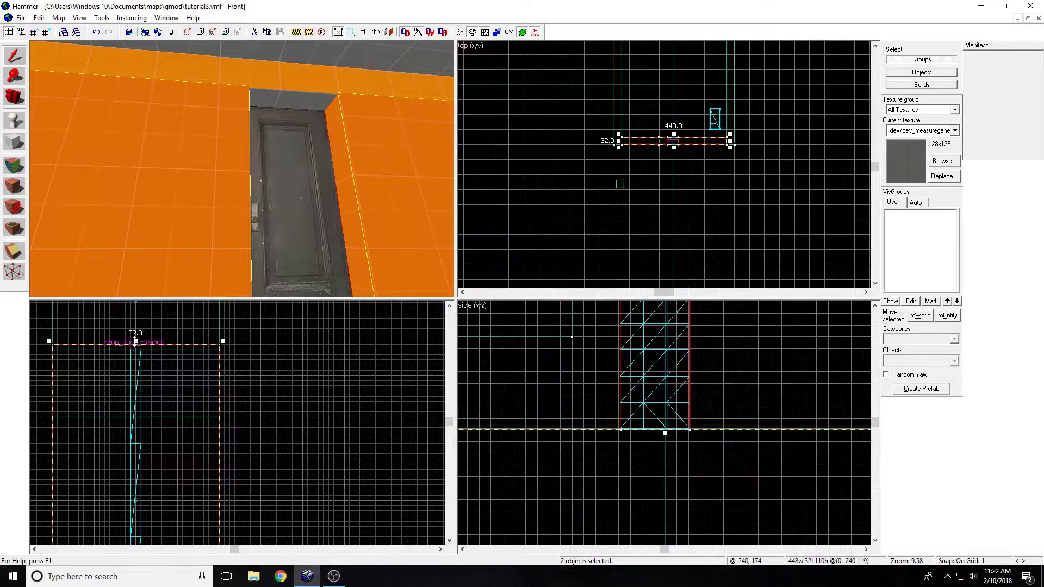
{"action": "left_click_drag", "start_coordinate": [134, 342], "coordinate": [135, 349]}
{"action": "left_click", "coordinate": [338, 365]}
Step: Place a new entity on the building's floor near the desk and return to the Selection tool
{"action": "key", "text": "z"}
{"action": "key", "text": "z"}
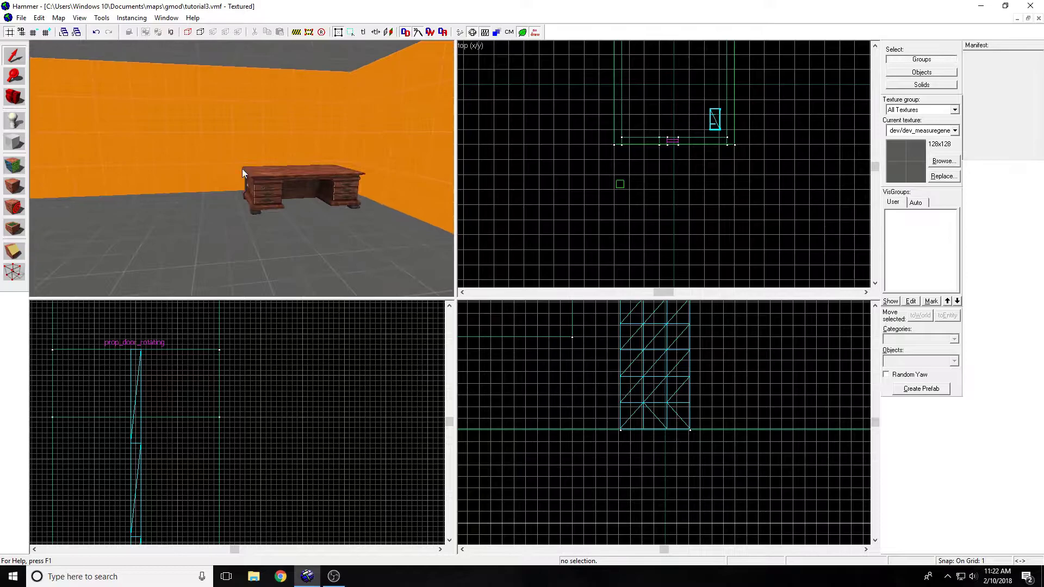
{"action": "key", "text": "z"}
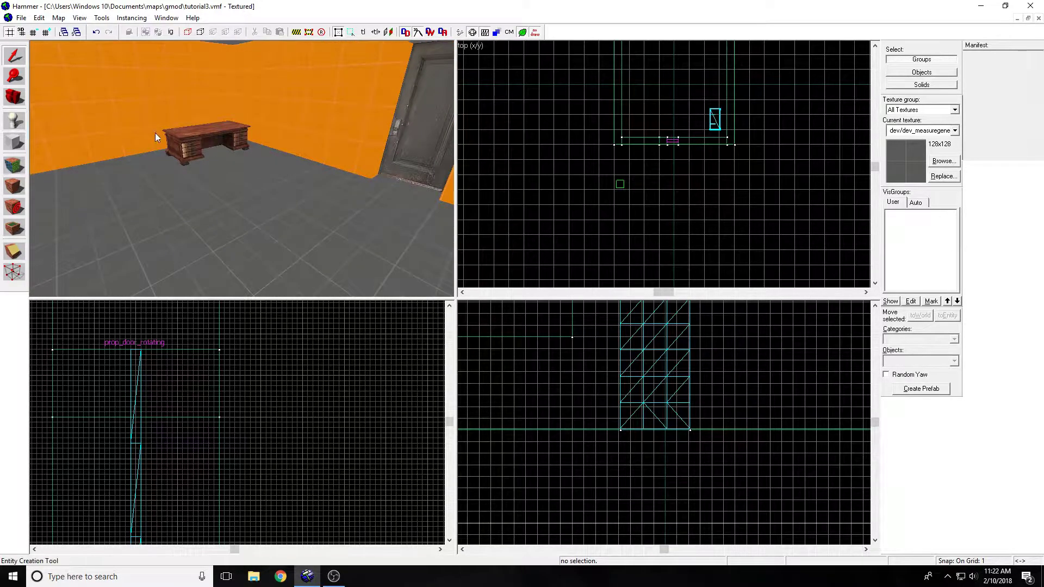
{"action": "left_click", "coordinate": [216, 157]}
{"action": "scroll", "coordinate": [690, 100], "scroll_direction": "up", "scroll_amount": 7}
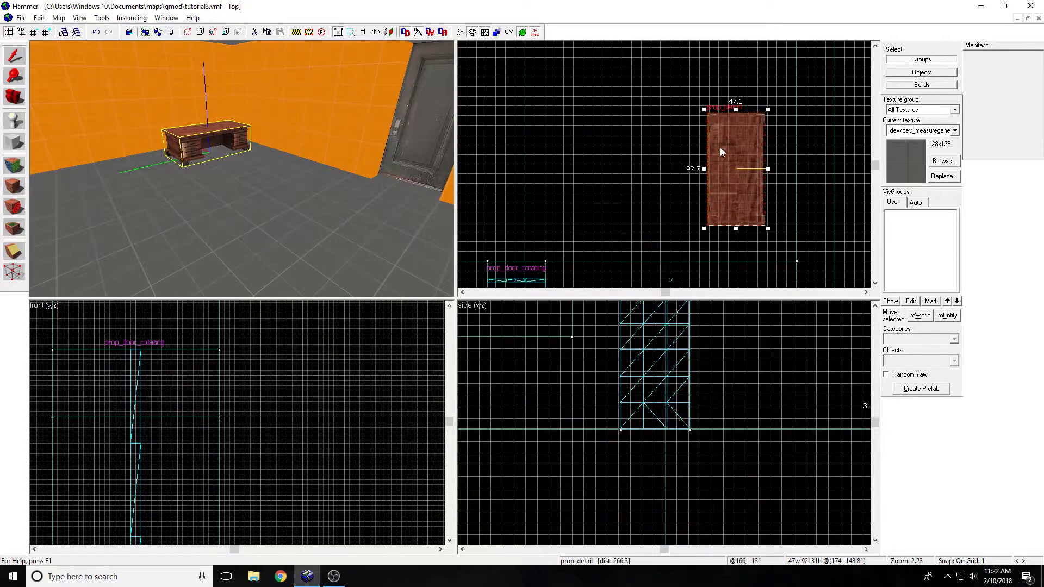
{"action": "key", "text": "Escape"}
{"action": "left_click", "coordinate": [15, 120]}
{"action": "left_click", "coordinate": [163, 203]}
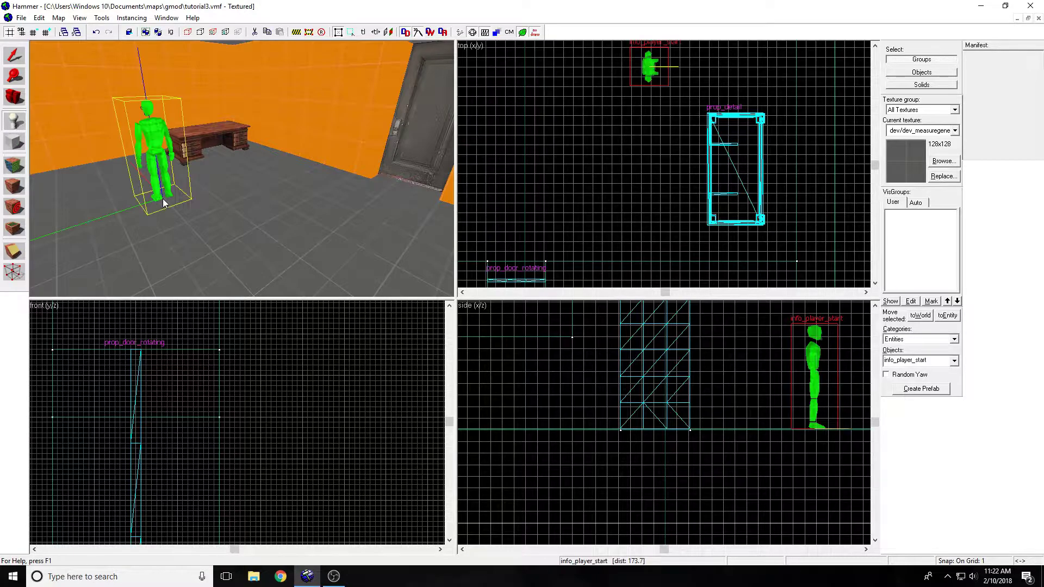
{"action": "left_click", "coordinate": [4, 56]}
Step: Open the new entity's properties and apply prop_dynamic as its class
{"action": "left_click", "coordinate": [172, 136]}
{"action": "double_click", "coordinate": [160, 148]}
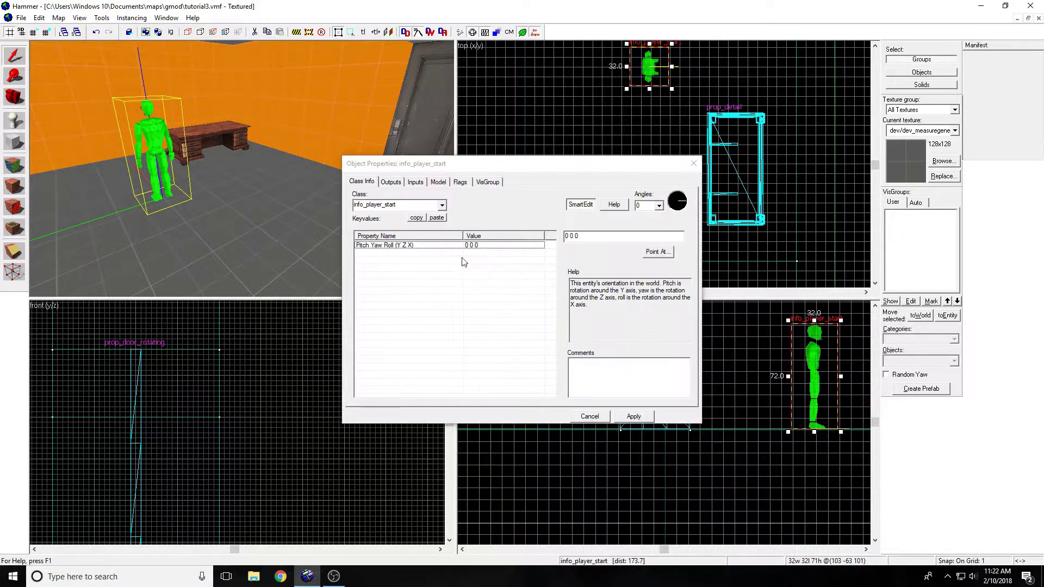
{"action": "type", "text": "prop"}
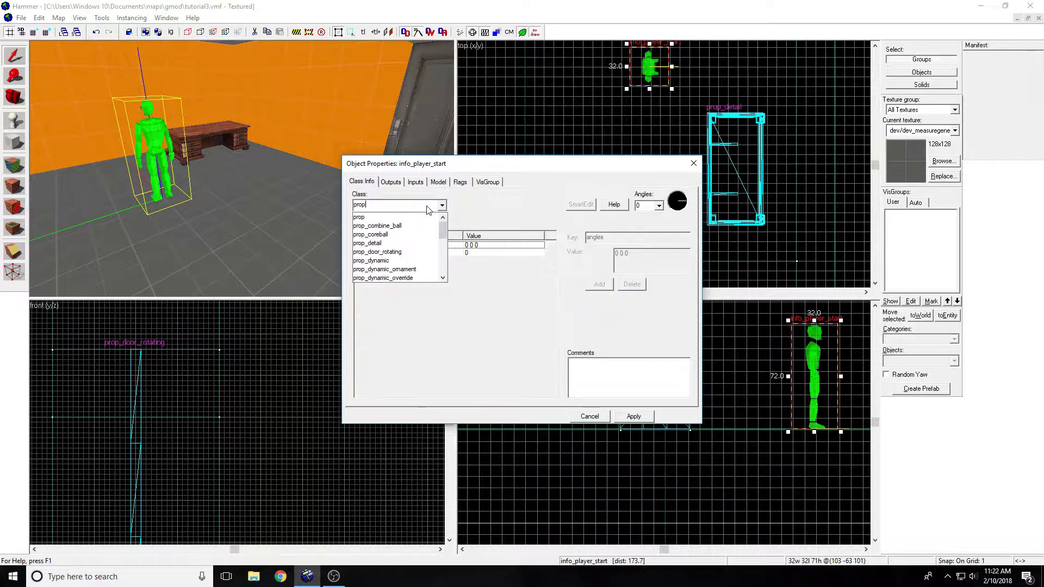
{"action": "left_click", "coordinate": [371, 260]}
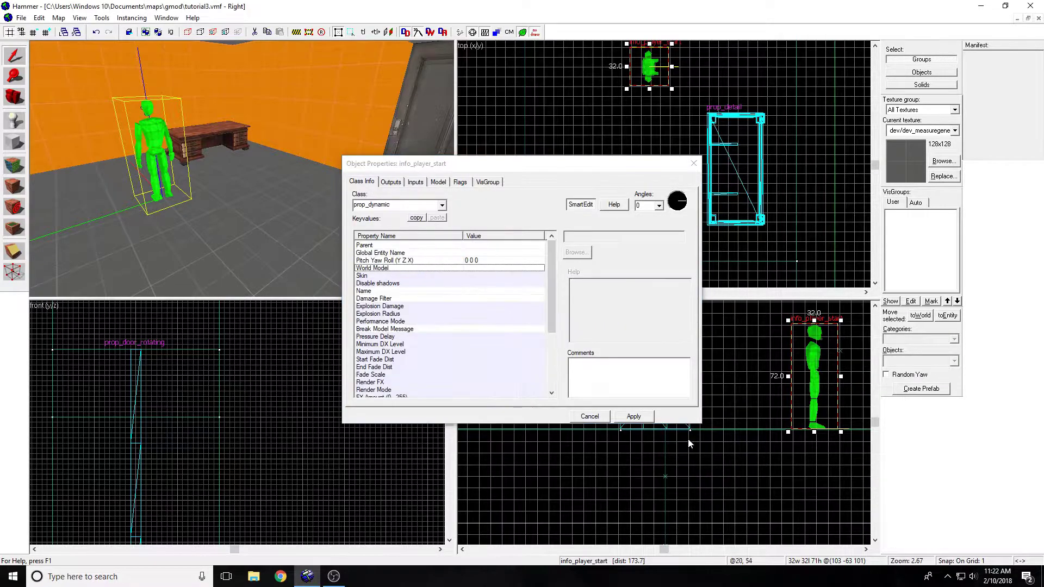
{"action": "left_click", "coordinate": [647, 417]}
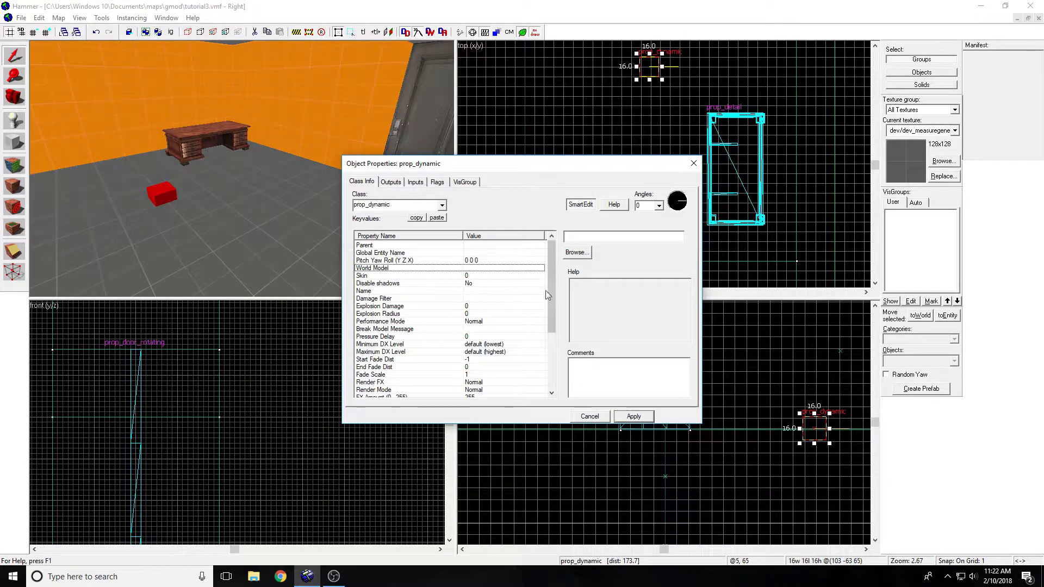
Step: Find models with the filter "ammo", set the World Model to models/items/ammocrate_smg1.mdl, and close the entity's properties
{"action": "left_click", "coordinate": [576, 252]}
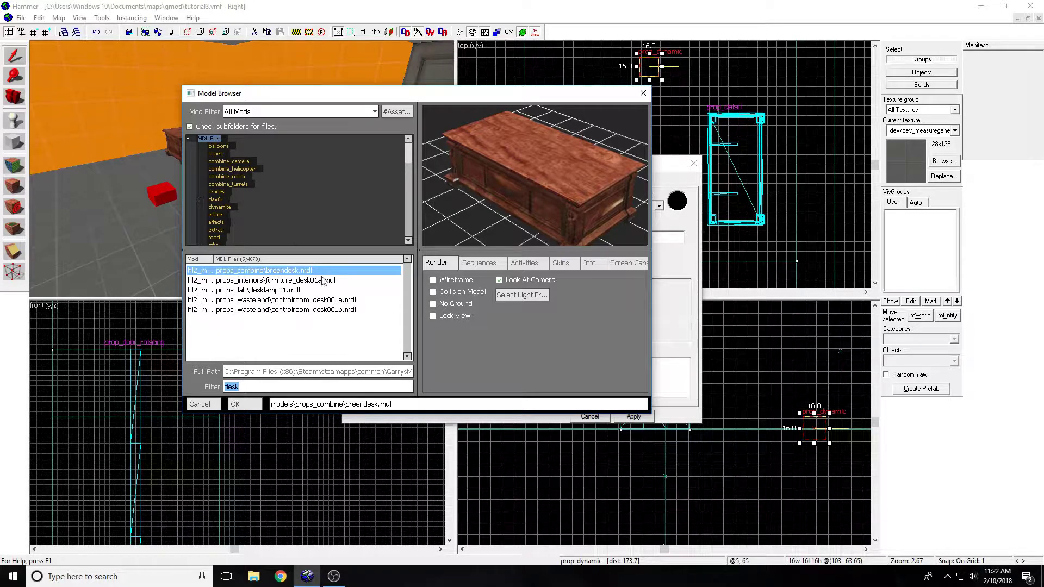
{"action": "type", "text": "ammo"}
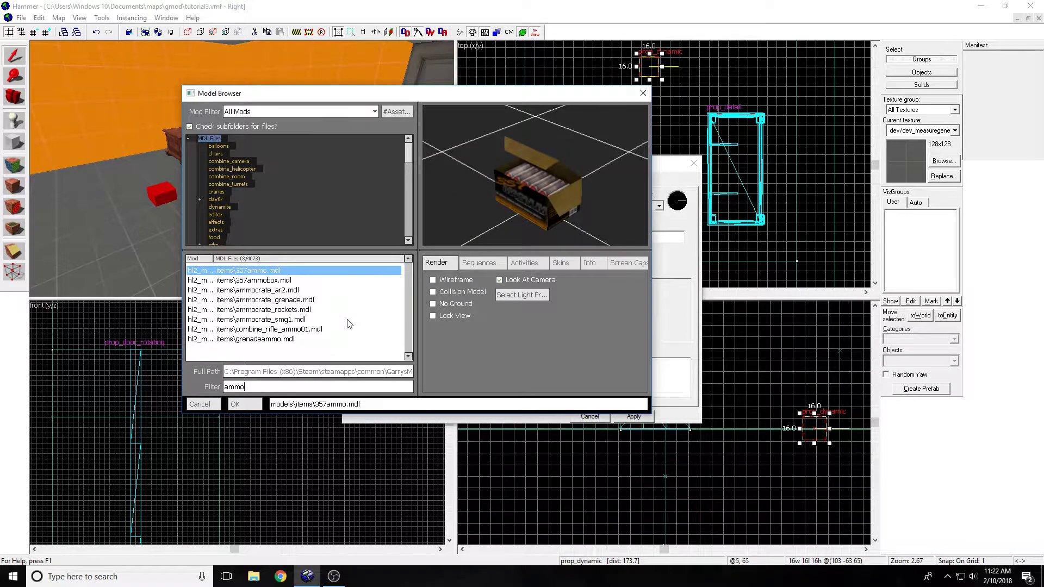
{"action": "left_click", "coordinate": [334, 321]}
{"action": "left_click", "coordinate": [235, 404]}
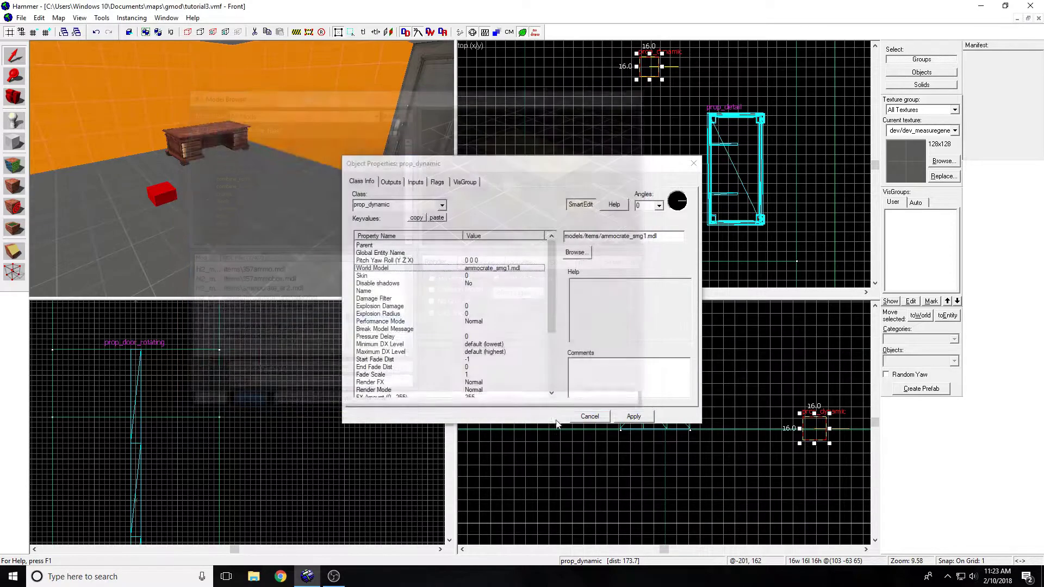
{"action": "left_click", "coordinate": [693, 163]}
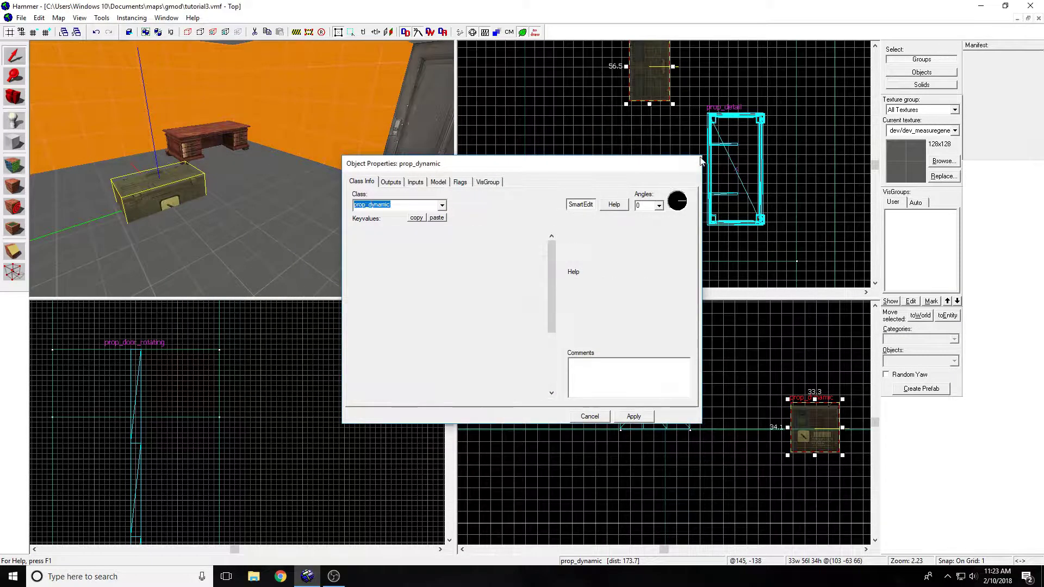
{"action": "scroll", "coordinate": [818, 392], "scroll_direction": "up", "scroll_amount": 2}
{"action": "mouse_move", "coordinate": [816, 484]}
{"action": "left_mouse_down"}
{"action": "mouse_move", "coordinate": [800, 443]}
{"action": "mouse_move", "coordinate": [810, 435]}
{"action": "left_mouse_up"}
{"action": "left_click", "coordinate": [203, 200]}
{"action": "left_click", "coordinate": [202, 191]}
{"action": "scroll", "coordinate": [735, 419], "scroll_direction": "up", "scroll_amount": 2}
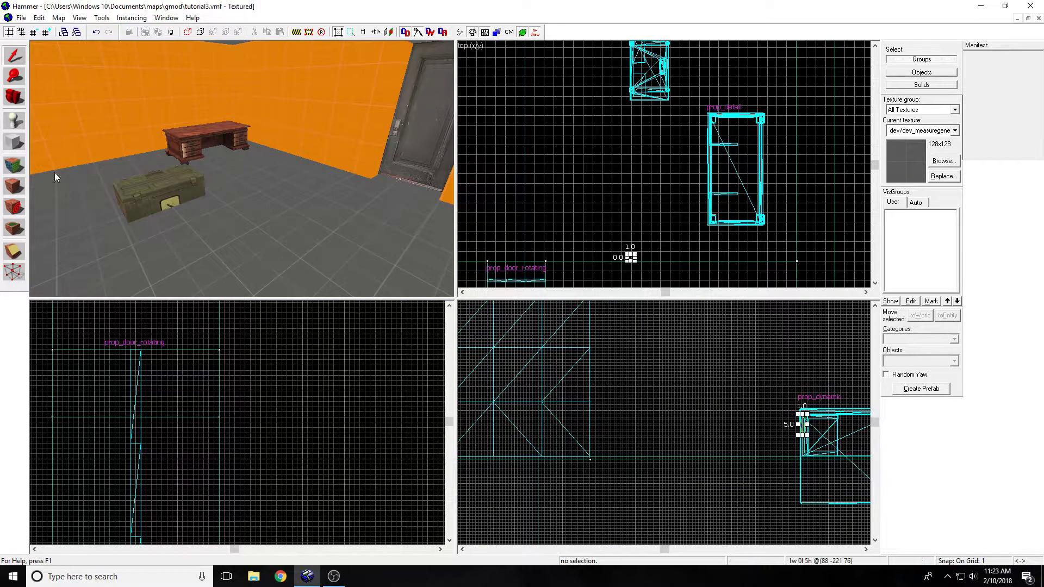
{"action": "key", "text": "Escape"}
Step: Raise the ammo crate so it rests on the floor, move it next to the desk, and deselect it
{"action": "left_click", "coordinate": [166, 200]}
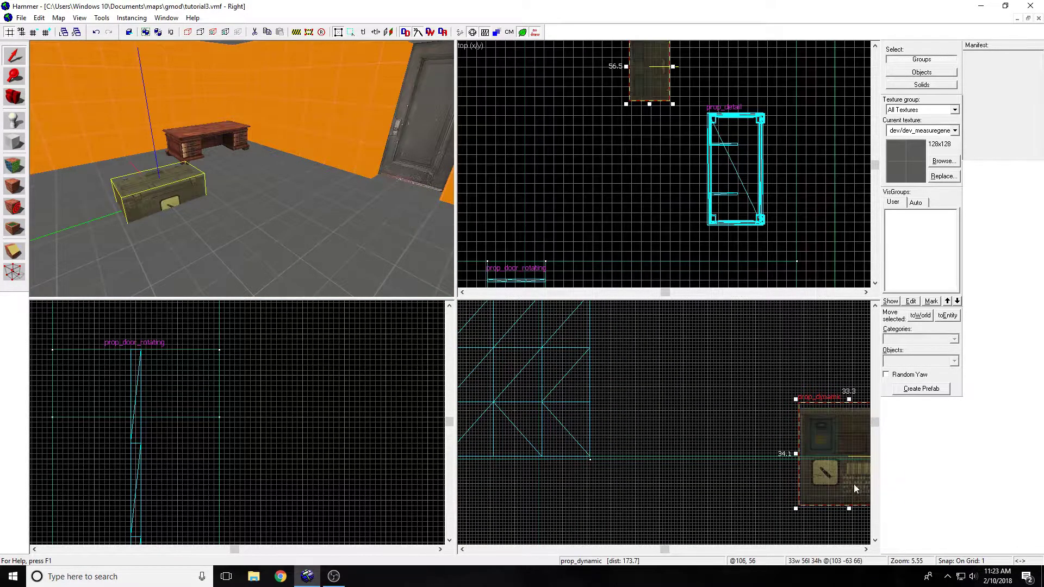
{"action": "left_click_drag", "start_coordinate": [847, 485], "coordinate": [766, 435]}
{"action": "scroll", "coordinate": [641, 176], "scroll_direction": "down", "scroll_amount": 4}
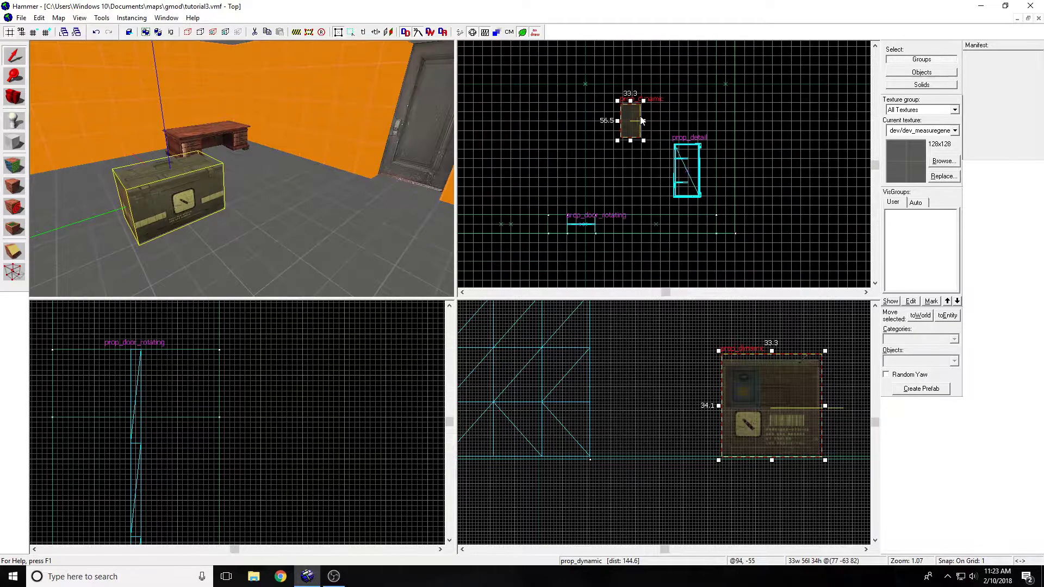
{"action": "left_click_drag", "start_coordinate": [635, 117], "coordinate": [690, 106]}
{"action": "key", "text": "Escape"}
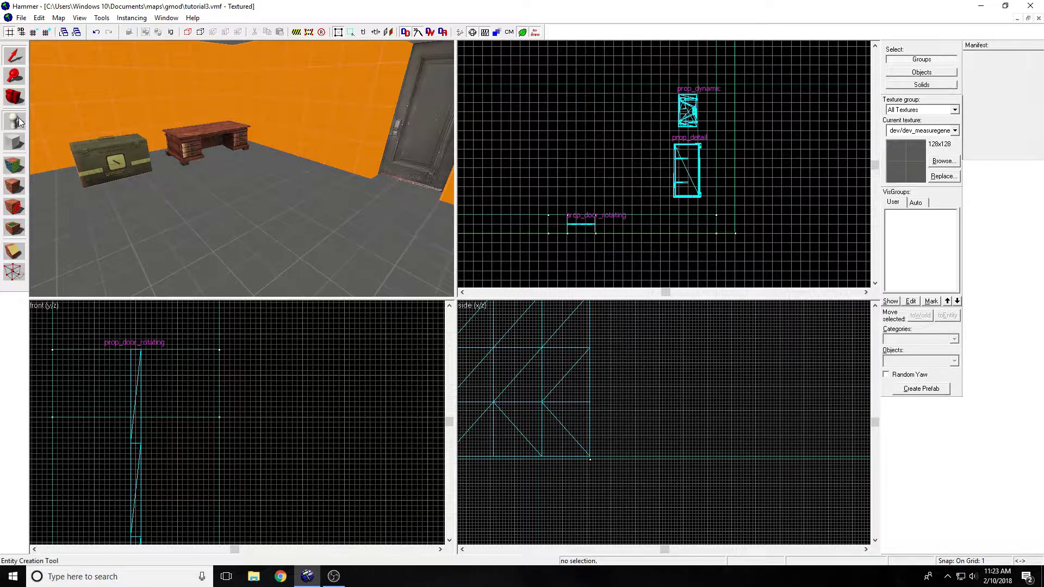
Step: Place another entity on the open floor in front of the props and open its properties
{"action": "left_click", "coordinate": [289, 267]}
{"action": "left_click", "coordinate": [13, 59]}
{"action": "double_click", "coordinate": [312, 178]}
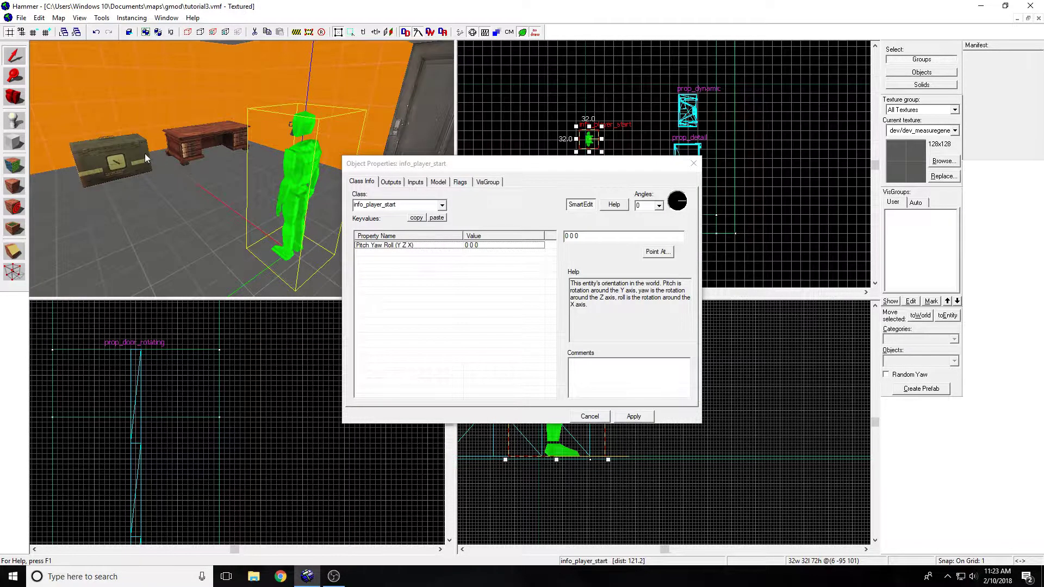
Step: Compare the ammo crate's prop_dynamic properties with the desk's prop_detail properties, checking the desk's angles, skin and World model
{"action": "left_click", "coordinate": [115, 160]}
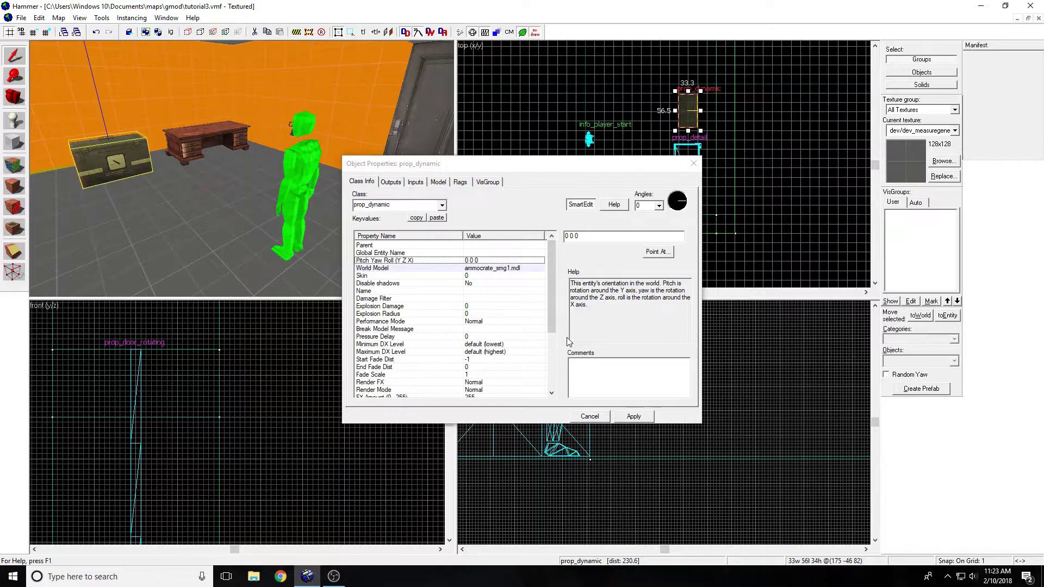
{"action": "left_click_drag", "start_coordinate": [451, 168], "coordinate": [463, 177]}
{"action": "scroll", "coordinate": [484, 313], "scroll_direction": "down", "scroll_amount": 4}
{"action": "scroll", "coordinate": [486, 332], "scroll_direction": "up", "scroll_amount": 4}
{"action": "left_click", "coordinate": [189, 149]}
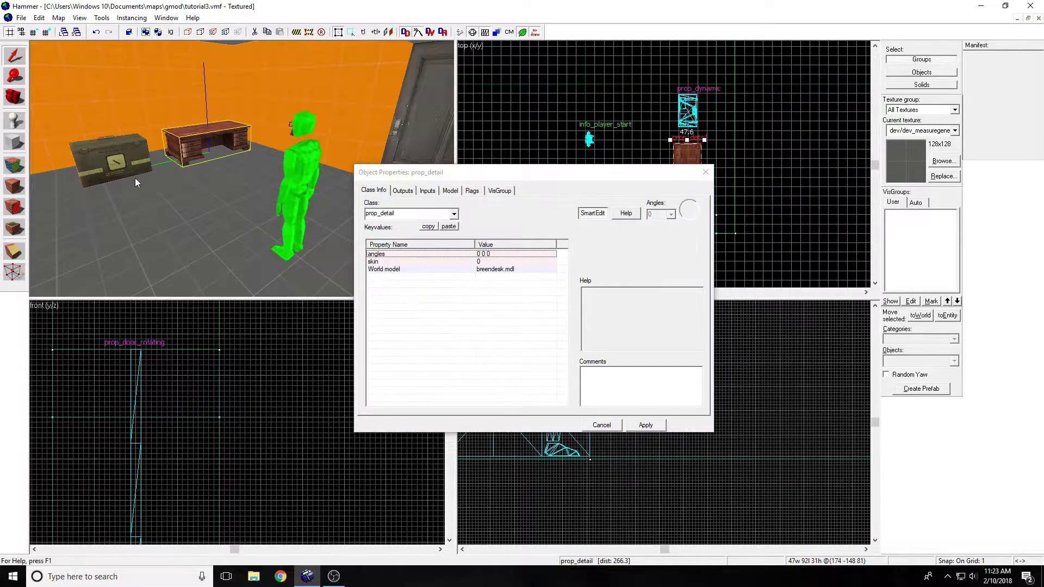
{"action": "left_click", "coordinate": [507, 262]}
{"action": "left_click", "coordinate": [174, 151]}
{"action": "left_click", "coordinate": [450, 269]}
{"action": "left_click", "coordinate": [456, 256]}
{"action": "left_click", "coordinate": [455, 263]}
{"action": "left_click", "coordinate": [463, 257]}
{"action": "left_click", "coordinate": [485, 261]}
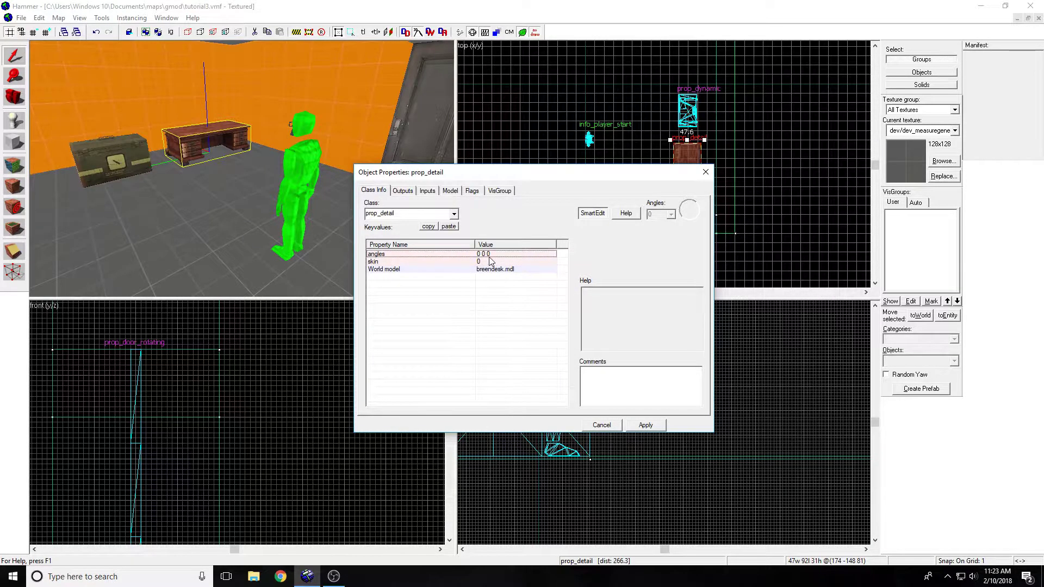
Step: Examine the ammo crate's properties, including Disable shadows, Damage Filter and Explosion Radius
{"action": "left_click", "coordinate": [96, 159]}
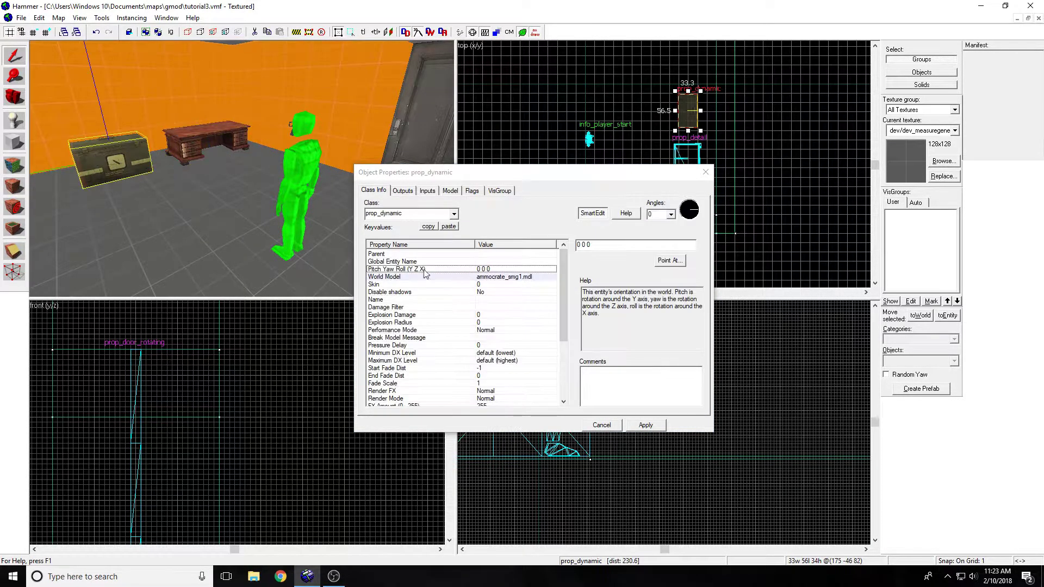
{"action": "scroll", "coordinate": [497, 300], "scroll_direction": "down", "scroll_amount": 3}
{"action": "scroll", "coordinate": [495, 302], "scroll_direction": "up", "scroll_amount": 3}
{"action": "scroll", "coordinate": [489, 277], "scroll_direction": "down", "scroll_amount": 3}
{"action": "scroll", "coordinate": [471, 306], "scroll_direction": "up", "scroll_amount": 3}
{"action": "left_click", "coordinate": [443, 292]}
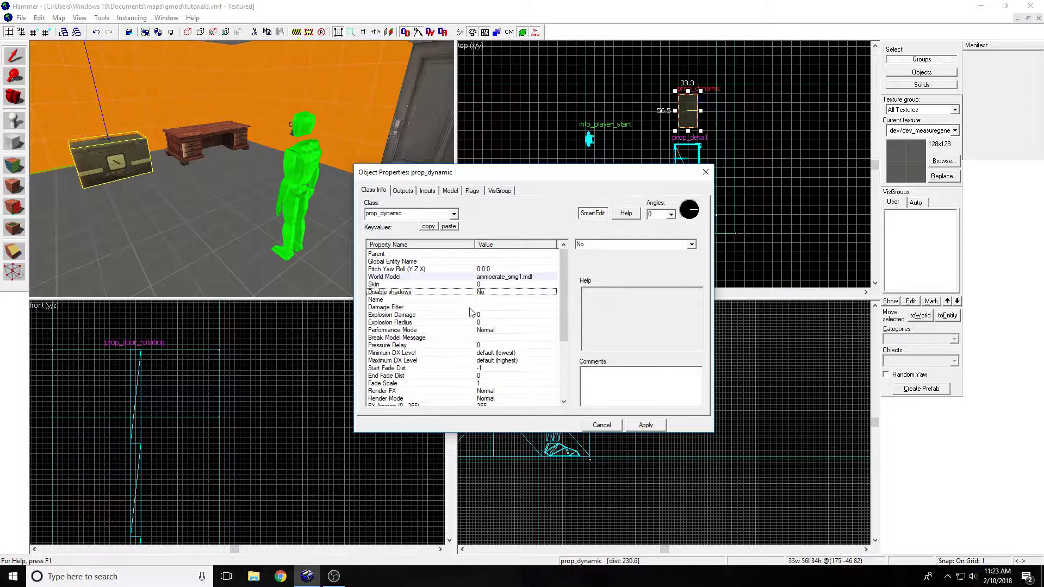
{"action": "left_click", "coordinate": [470, 308]}
{"action": "scroll", "coordinate": [472, 324], "scroll_direction": "down", "scroll_amount": 1}
{"action": "left_click", "coordinate": [471, 300]}
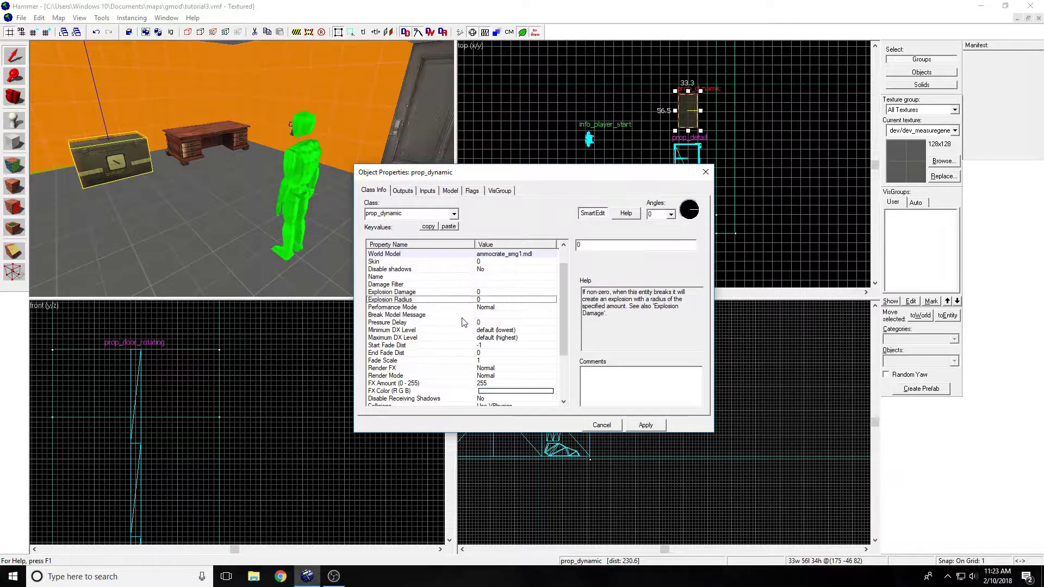
Step: Review the ammo crate's remaining properties, including Body Group and Lighting Origin, and close its properties
{"action": "scroll", "coordinate": [472, 305], "scroll_direction": "down", "scroll_amount": 2}
{"action": "scroll", "coordinate": [473, 337], "scroll_direction": "down", "scroll_amount": 1}
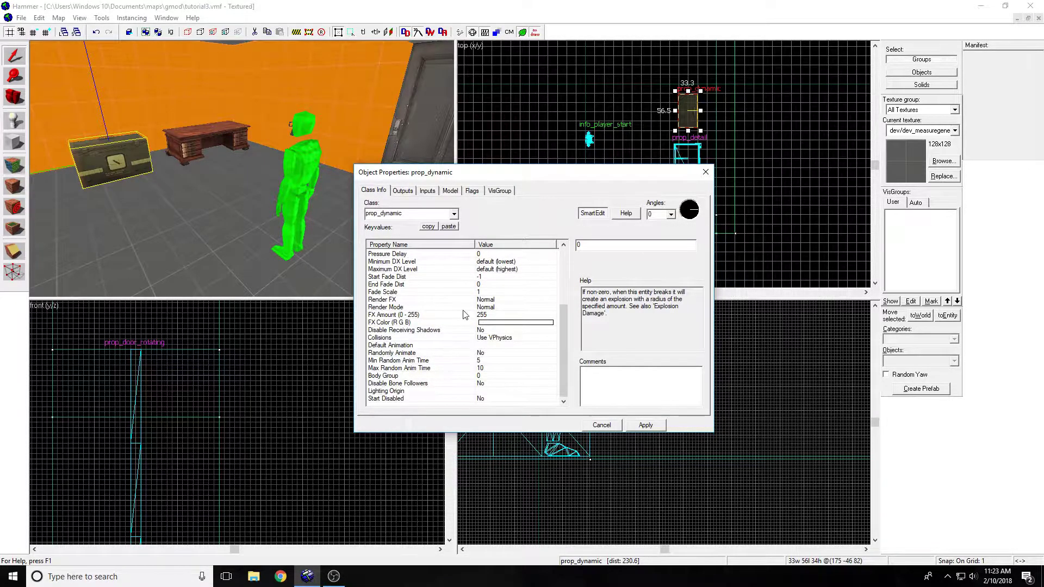
{"action": "scroll", "coordinate": [464, 311], "scroll_direction": "up", "scroll_amount": 2}
{"action": "scroll", "coordinate": [453, 354], "scroll_direction": "down", "scroll_amount": 2}
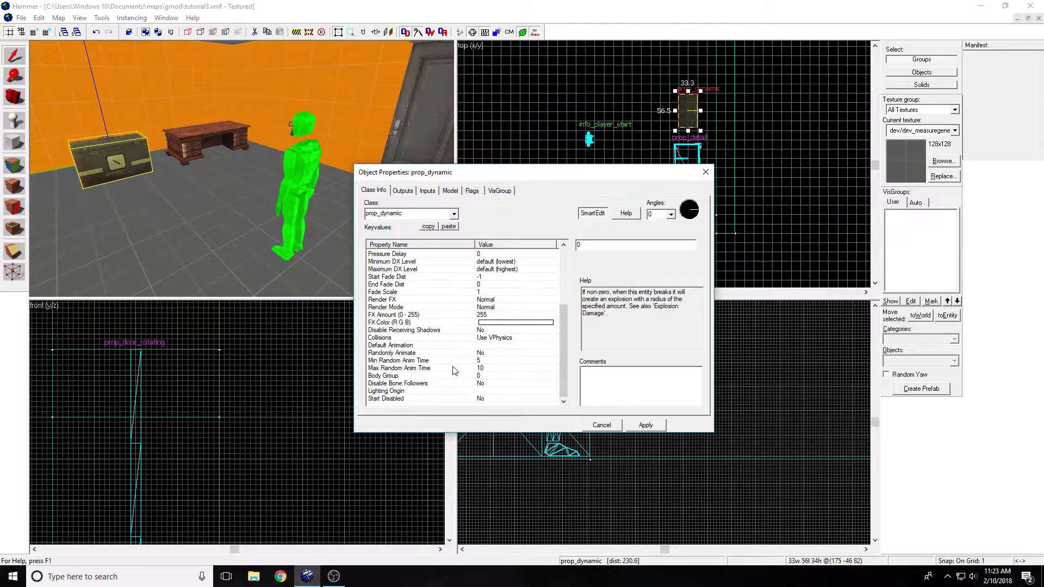
{"action": "left_click", "coordinate": [426, 378]}
{"action": "left_click", "coordinate": [436, 392]}
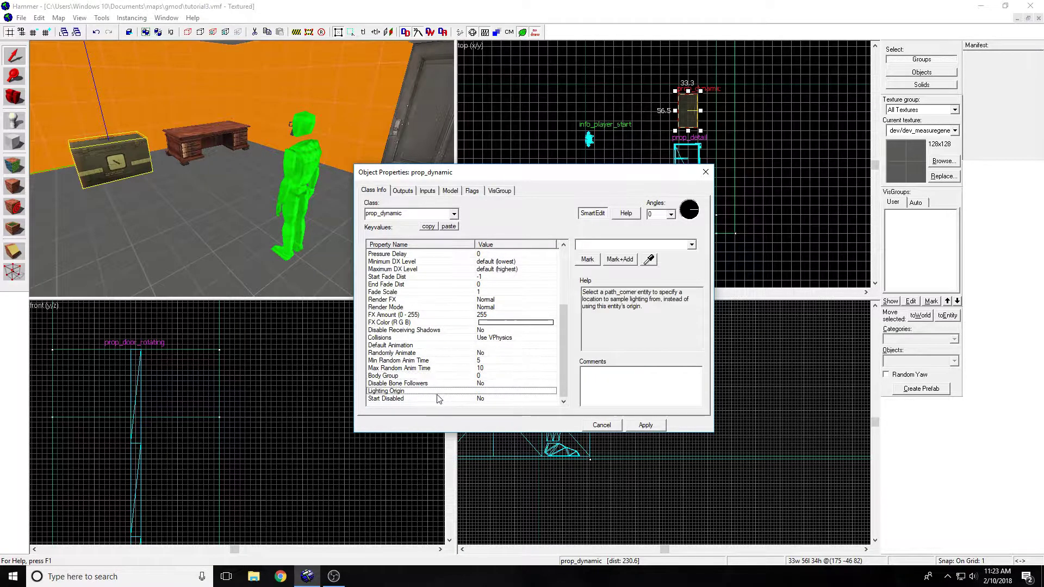
{"action": "scroll", "coordinate": [471, 337], "scroll_direction": "up", "scroll_amount": 4}
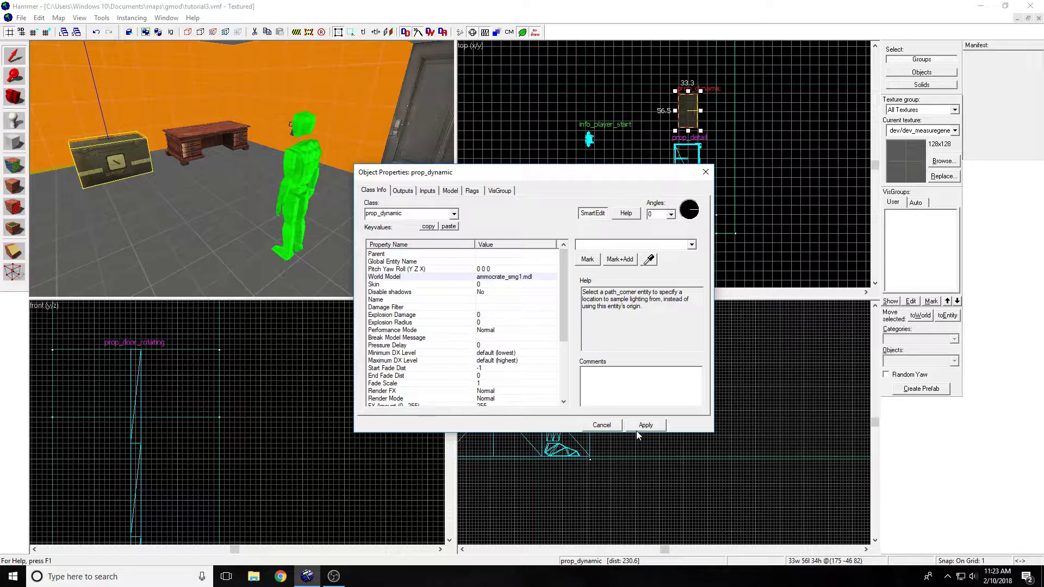
{"action": "scroll", "coordinate": [516, 326], "scroll_direction": "down", "scroll_amount": 3}
{"action": "scroll", "coordinate": [543, 304], "scroll_direction": "up", "scroll_amount": 3}
{"action": "left_click", "coordinate": [730, 181]}
{"action": "left_click", "coordinate": [706, 171]}
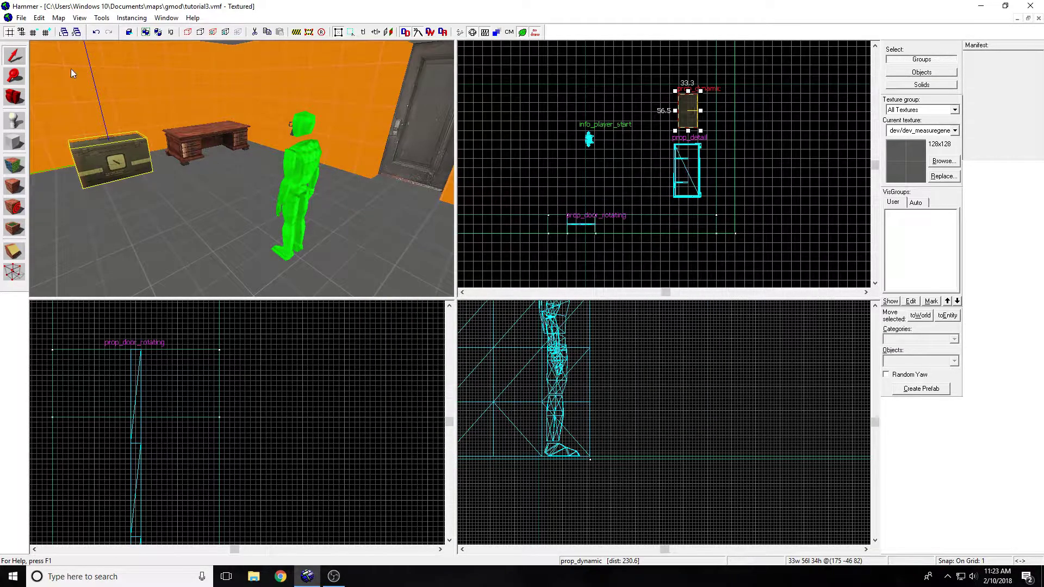
Step: Change the class of the green info_player_start entity in front of the props to prop_physics and apply it
{"action": "double_click", "coordinate": [298, 159]}
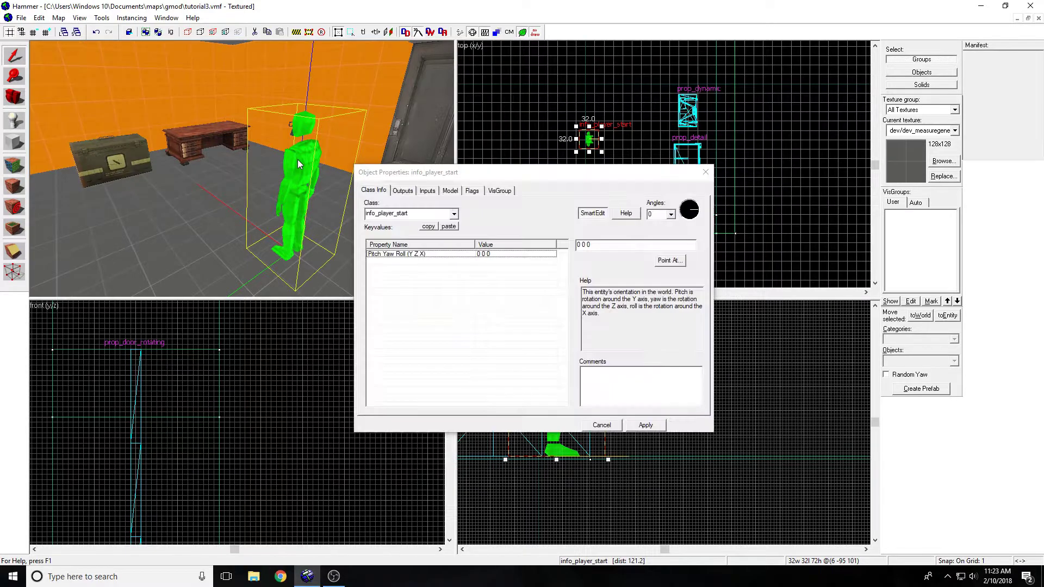
{"action": "double_click", "coordinate": [424, 213]}
{"action": "type", "text": "prop"}
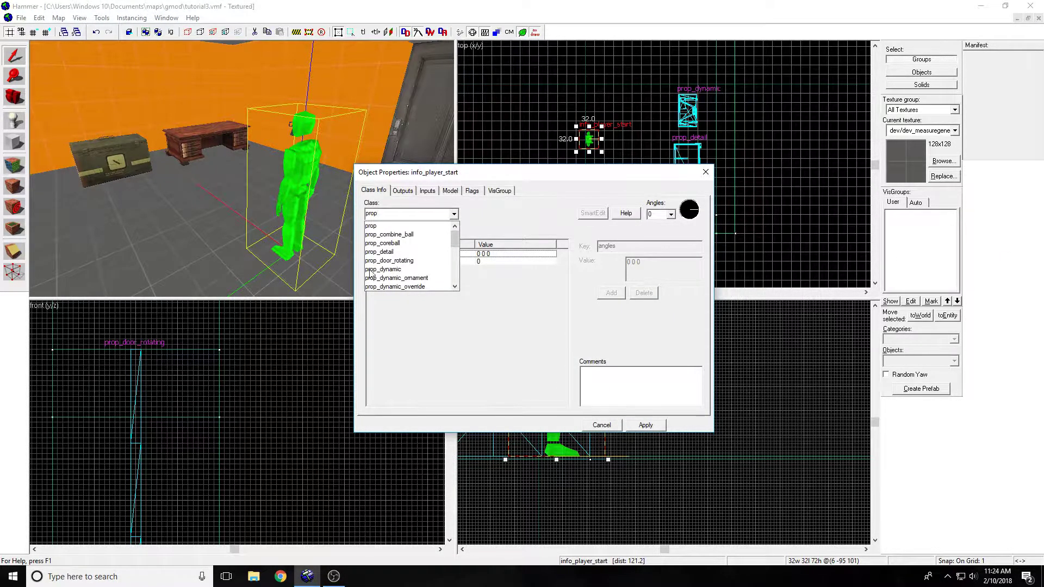
{"action": "scroll", "coordinate": [395, 264], "scroll_direction": "down", "scroll_amount": 1}
{"action": "left_click", "coordinate": [399, 270]}
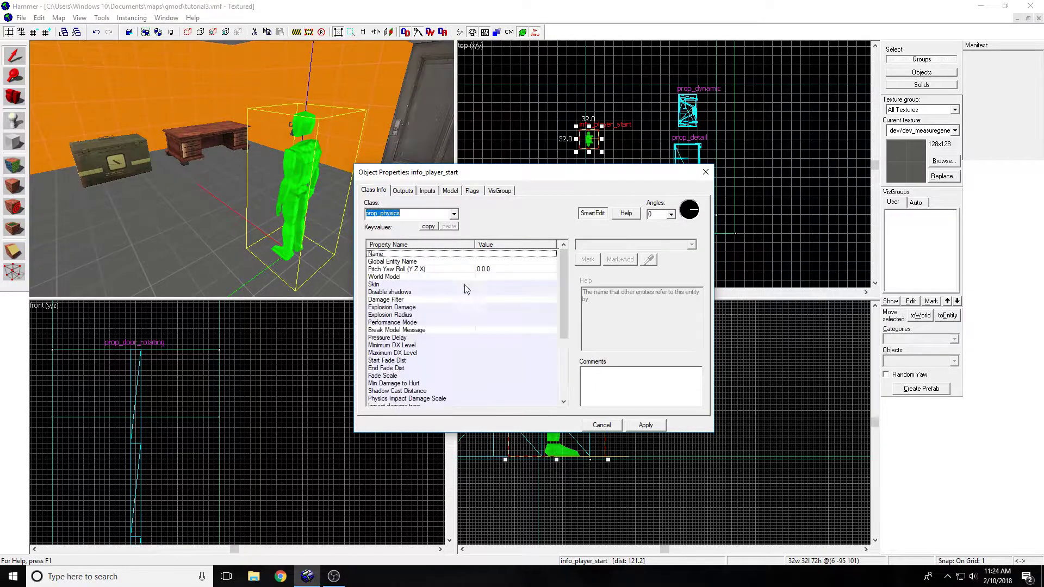
{"action": "left_click", "coordinate": [647, 425]}
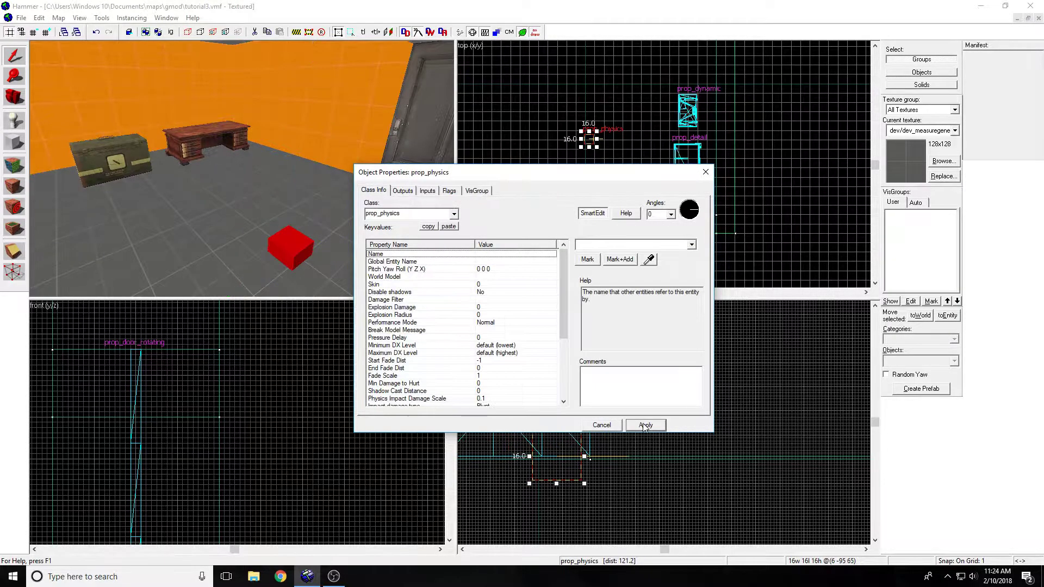
Step: Open the model browser for the prop_physics entity's World Model and filter the models by "table"
{"action": "left_click", "coordinate": [189, 140]}
{"action": "left_click", "coordinate": [293, 265]}
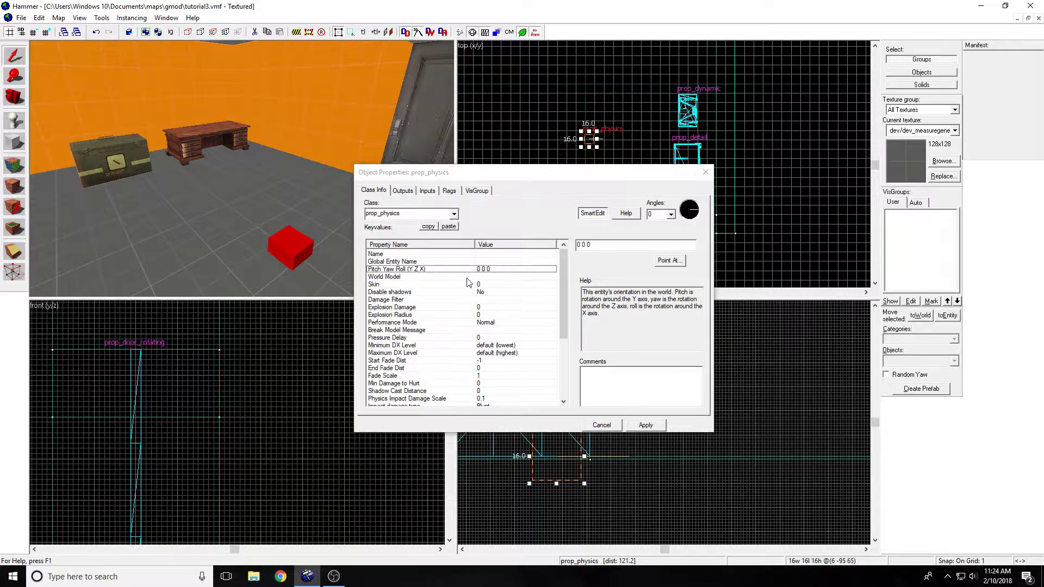
{"action": "scroll", "coordinate": [535, 265], "scroll_direction": "down", "scroll_amount": 1}
{"action": "scroll", "coordinate": [529, 297], "scroll_direction": "up", "scroll_amount": 1}
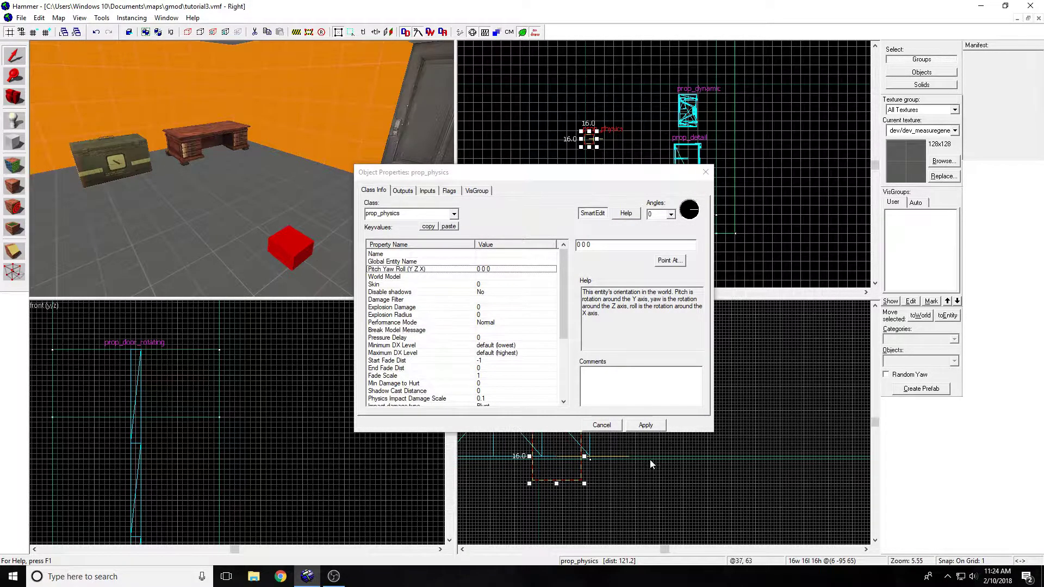
{"action": "left_click", "coordinate": [643, 429]}
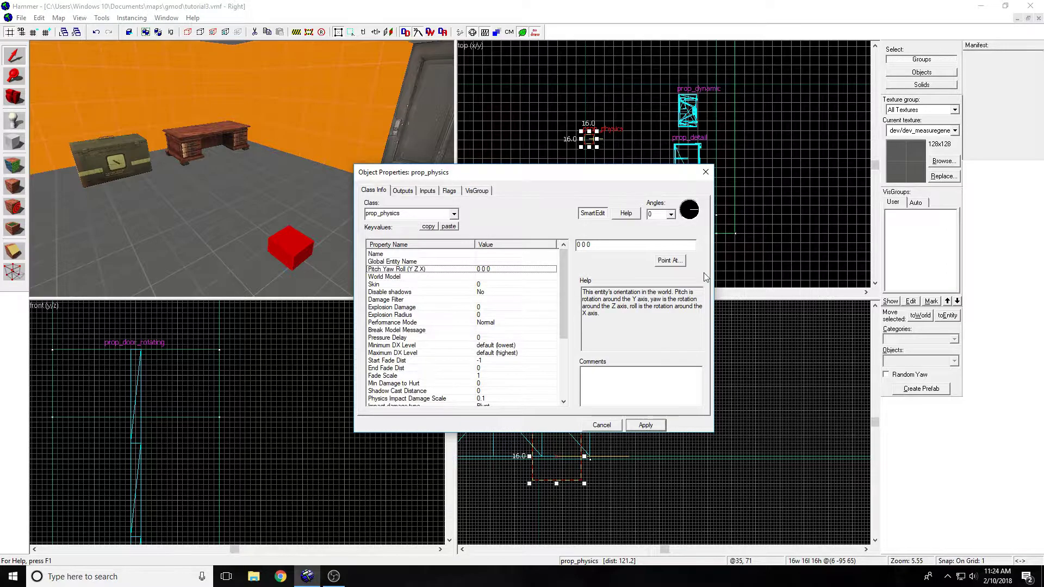
{"action": "left_click", "coordinate": [419, 276]}
{"action": "left_click", "coordinate": [666, 261]}
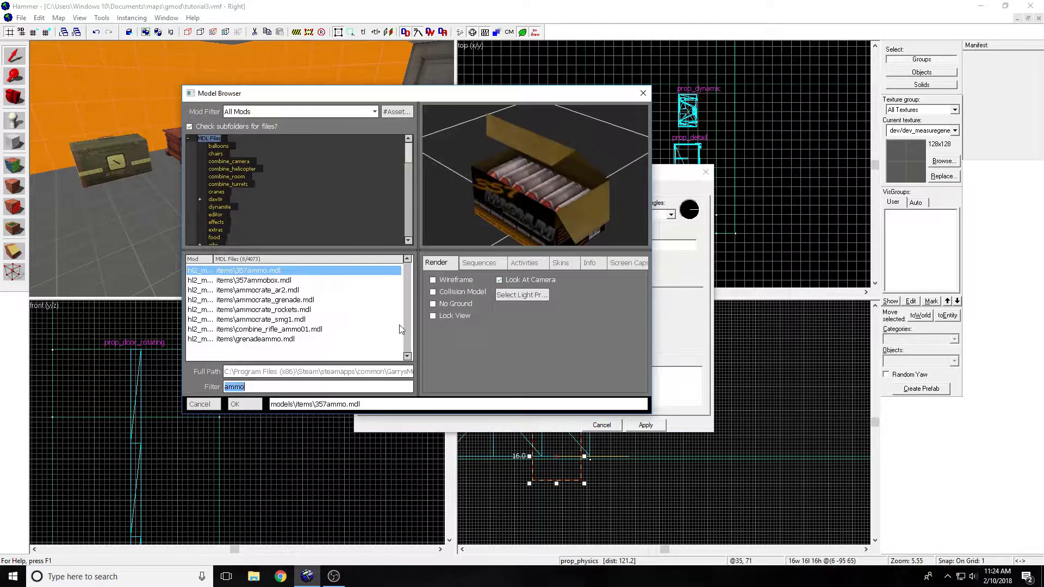
{"action": "key", "text": "BackSpace"}
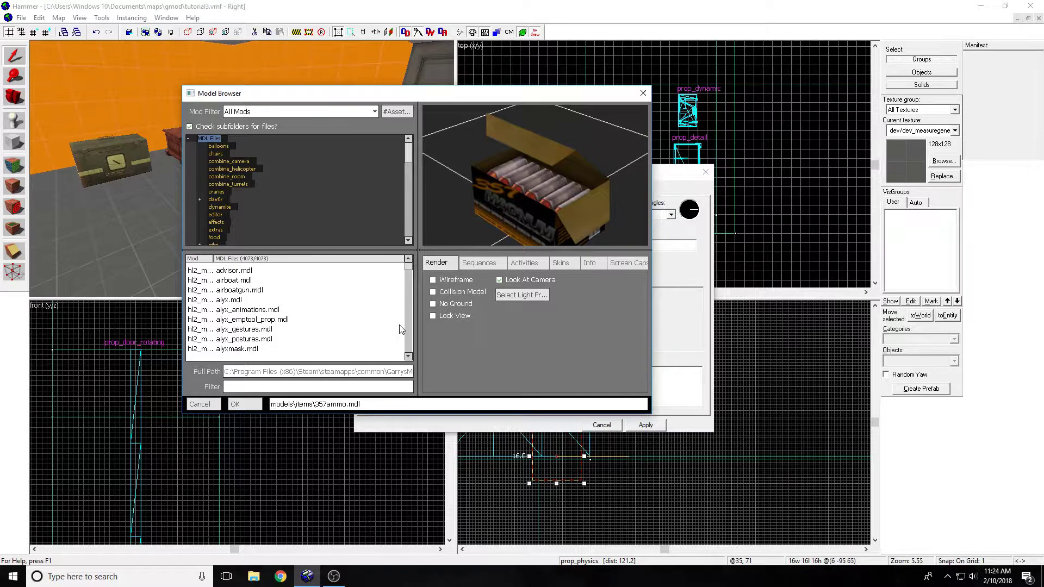
{"action": "type", "text": "talbe"}
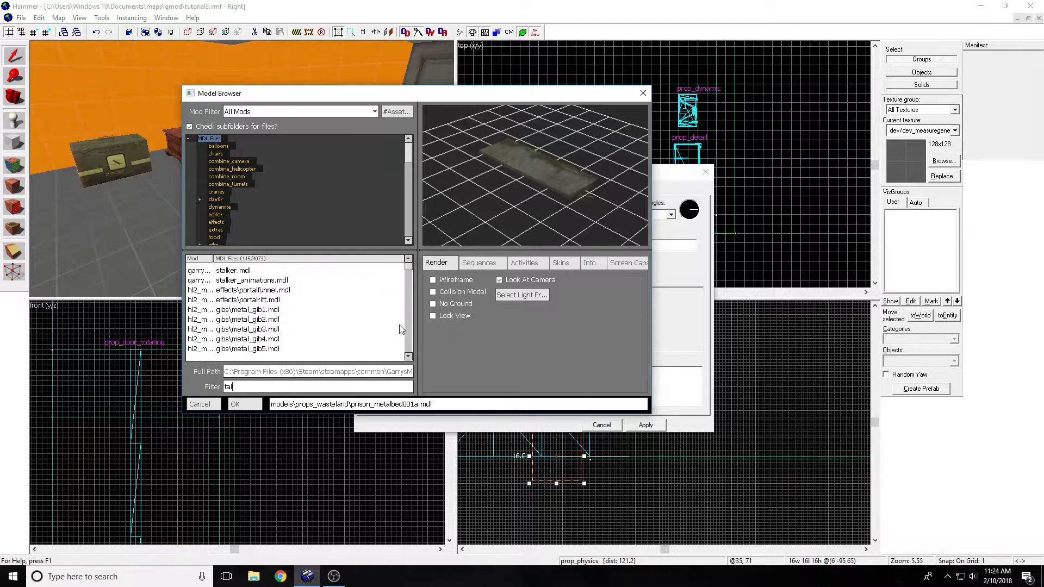
{"action": "key", "text": "BackSpace"}
{"action": "key", "text": "BackSpace"}
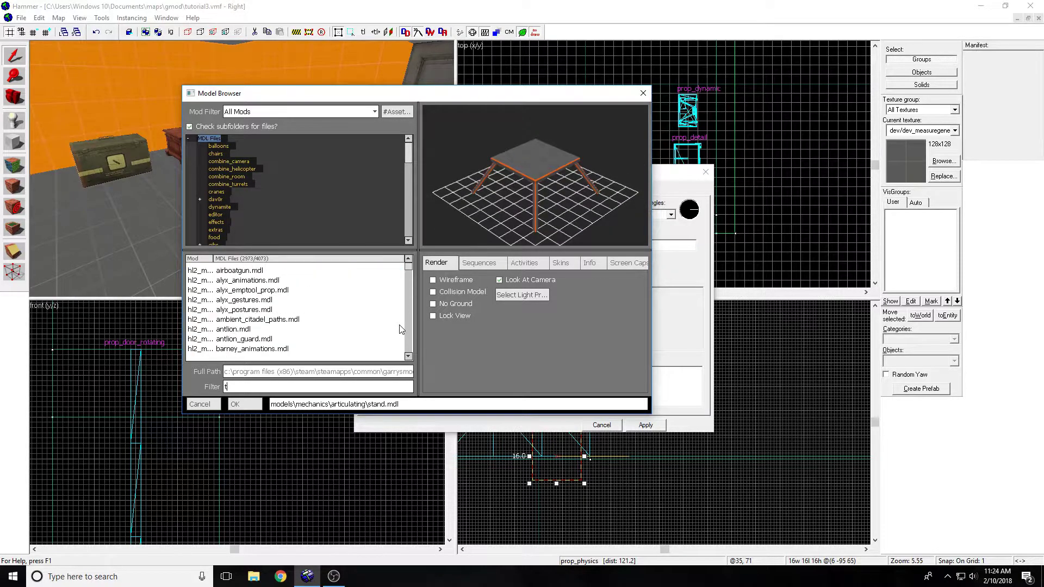
{"action": "type", "text": "able"}
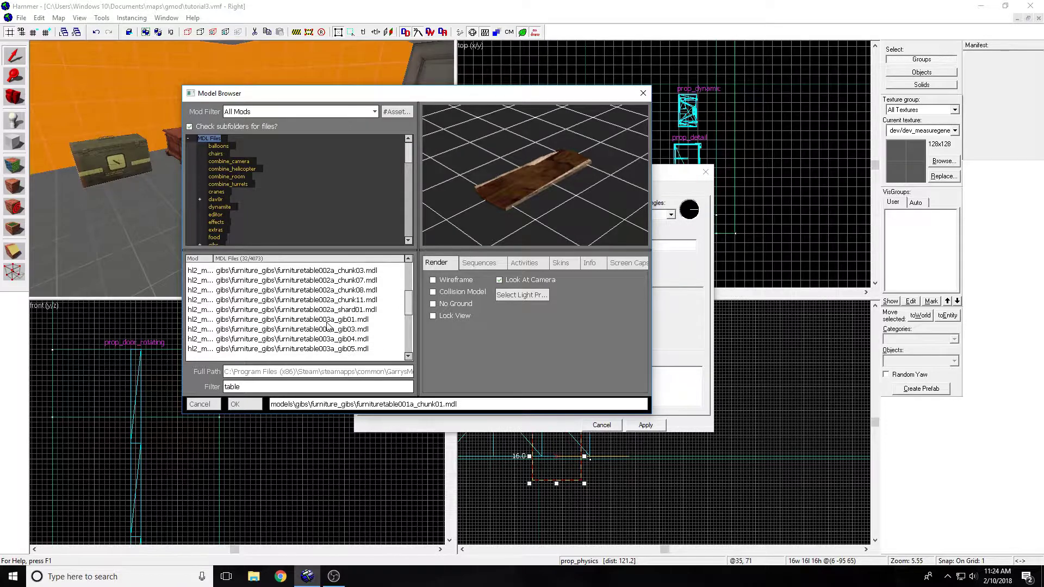
Step: Preview the table models and assign props_wasteland/cafeteria_table001a.mdl as the prop_physics entity's World Model
{"action": "left_click", "coordinate": [327, 322]}
{"action": "scroll", "coordinate": [327, 322], "scroll_direction": "down", "scroll_amount": 2}
{"action": "left_click", "coordinate": [330, 320]}
{"action": "left_click", "coordinate": [325, 309]}
{"action": "left_click", "coordinate": [319, 330]}
{"action": "left_click", "coordinate": [323, 319]}
{"action": "left_click", "coordinate": [321, 338]}
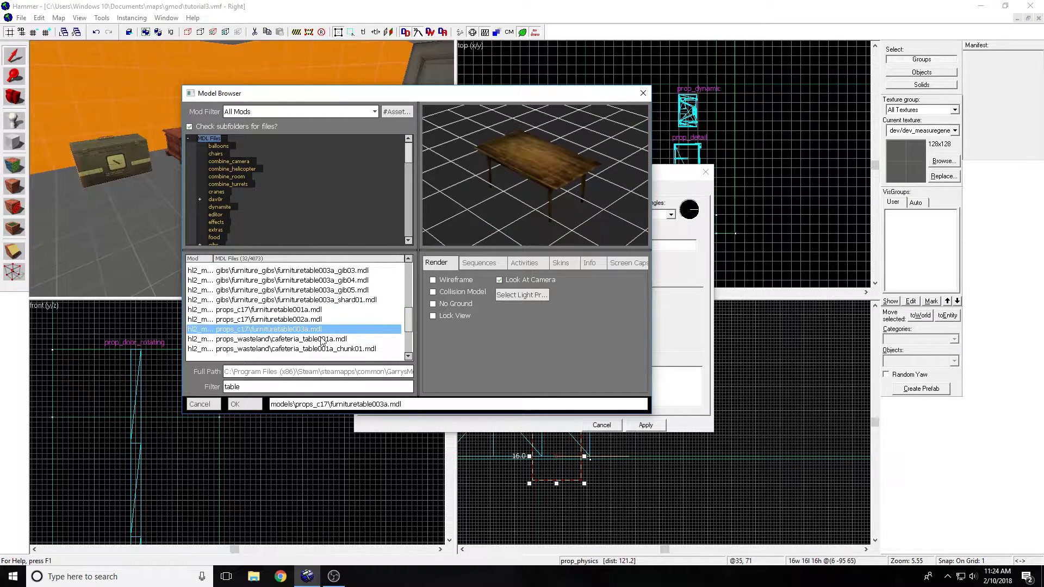
{"action": "left_click", "coordinate": [248, 406]}
{"action": "left_click", "coordinate": [646, 425]}
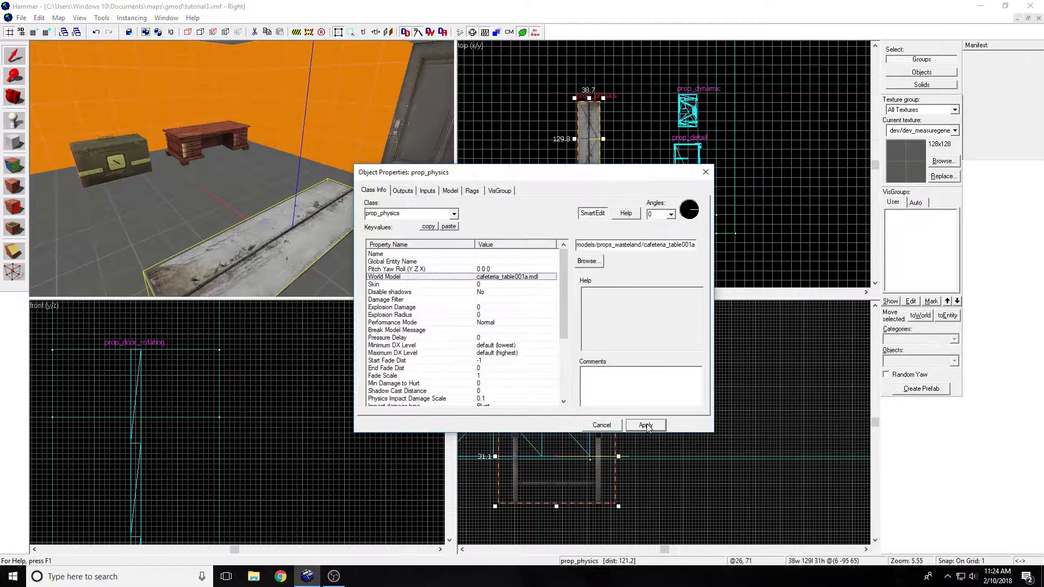
Step: Close the table's properties, raise the table so its legs stand on the floor, and deselect it
{"action": "left_click", "coordinate": [705, 172]}
{"action": "left_click_drag", "start_coordinate": [585, 475], "coordinate": [602, 432]}
{"action": "left_click", "coordinate": [707, 375]}
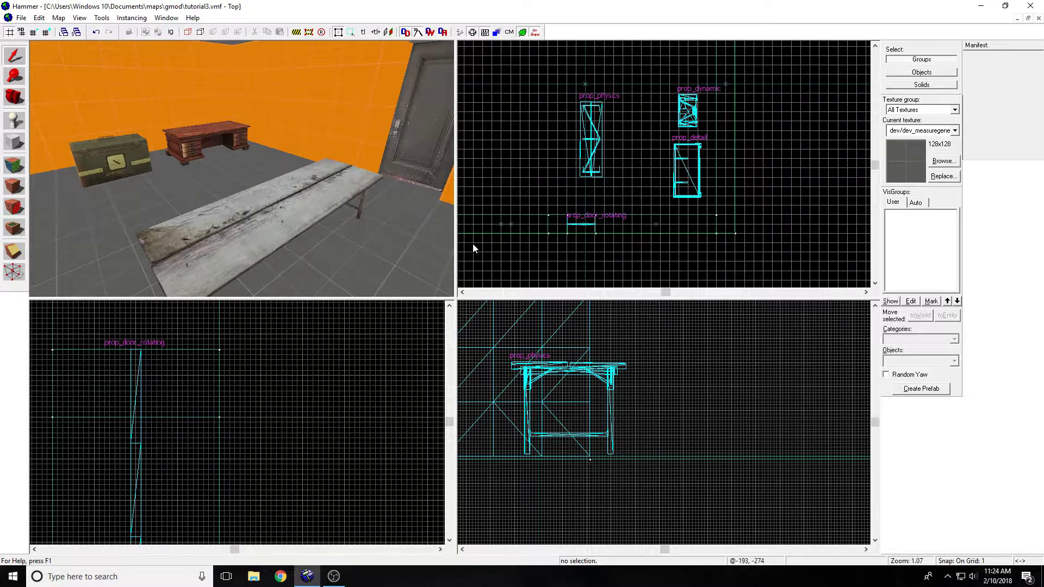
Step: Compile and run the map in Garry's Mod, and enter the building through the rotating door
{"action": "key", "text": "F9"}
{"action": "key", "text": "Return"}
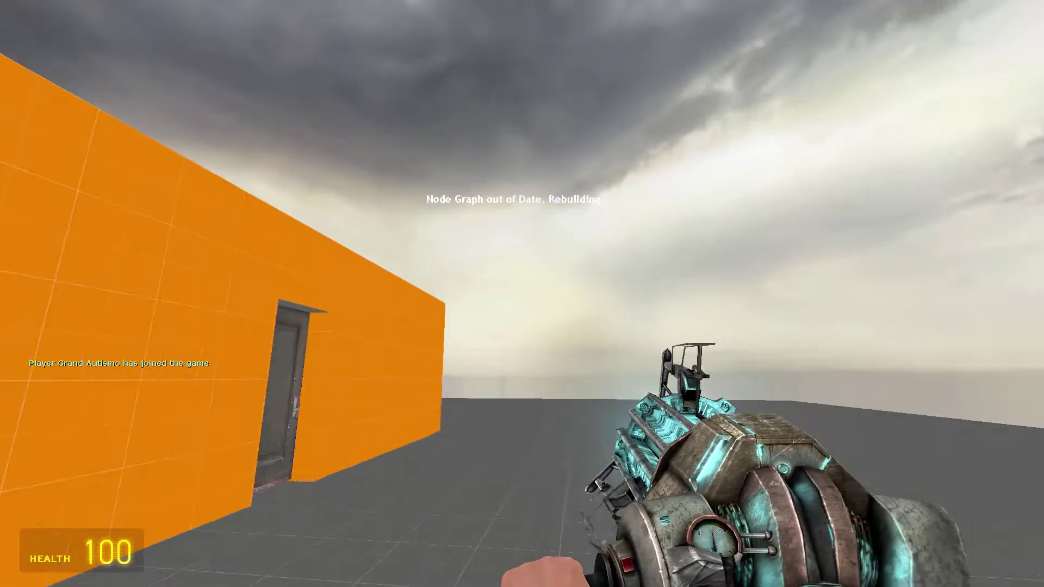
{"action": "key", "text": "w"}
{"action": "key", "text": "w"}
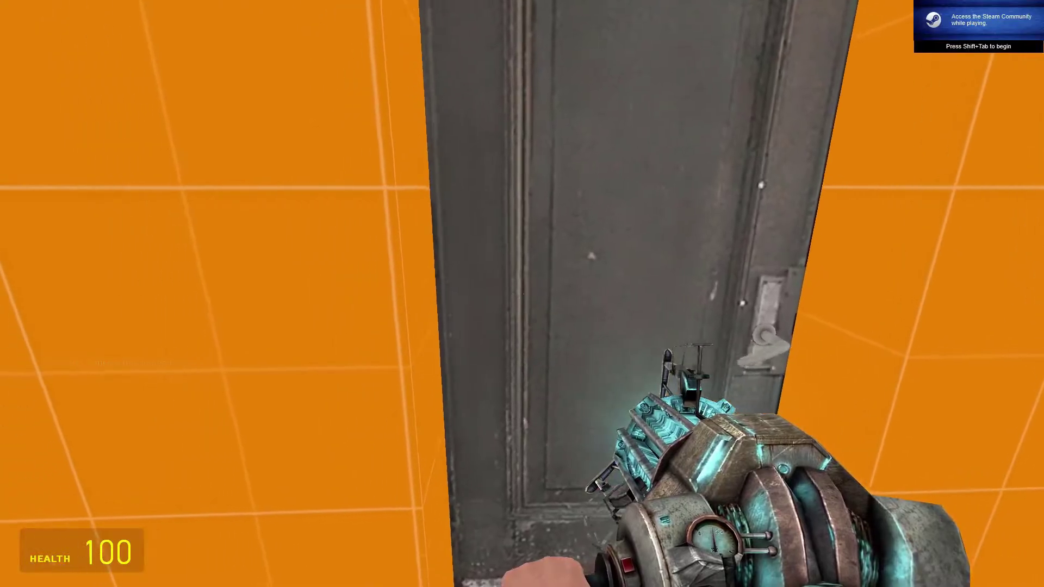
{"action": "key", "text": "e"}
{"action": "key", "text": "w"}
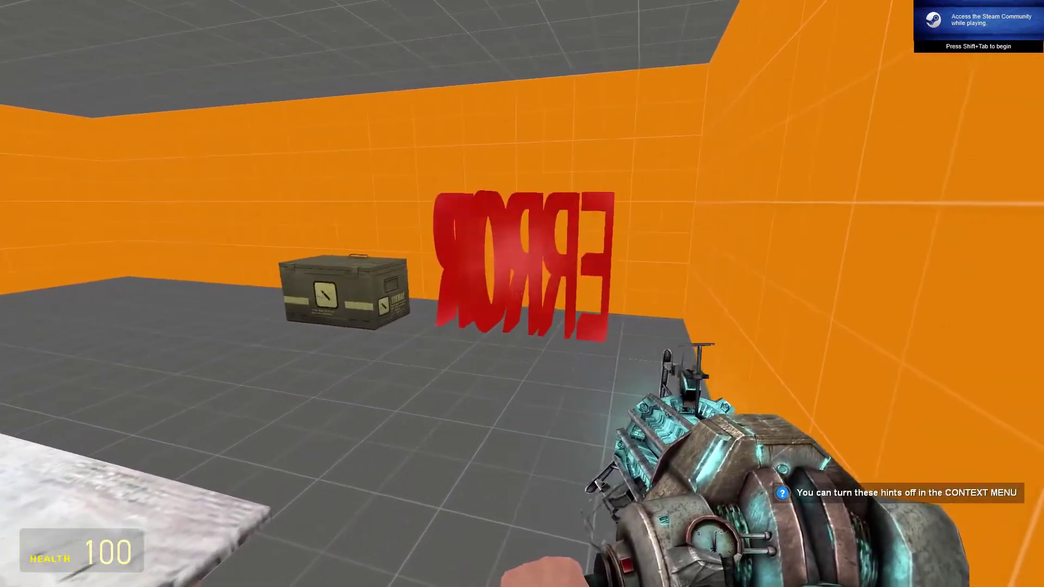
Step: Walk around the props inside the building and test the prop_physics table with the physics gun
{"action": "key", "text": "s"}
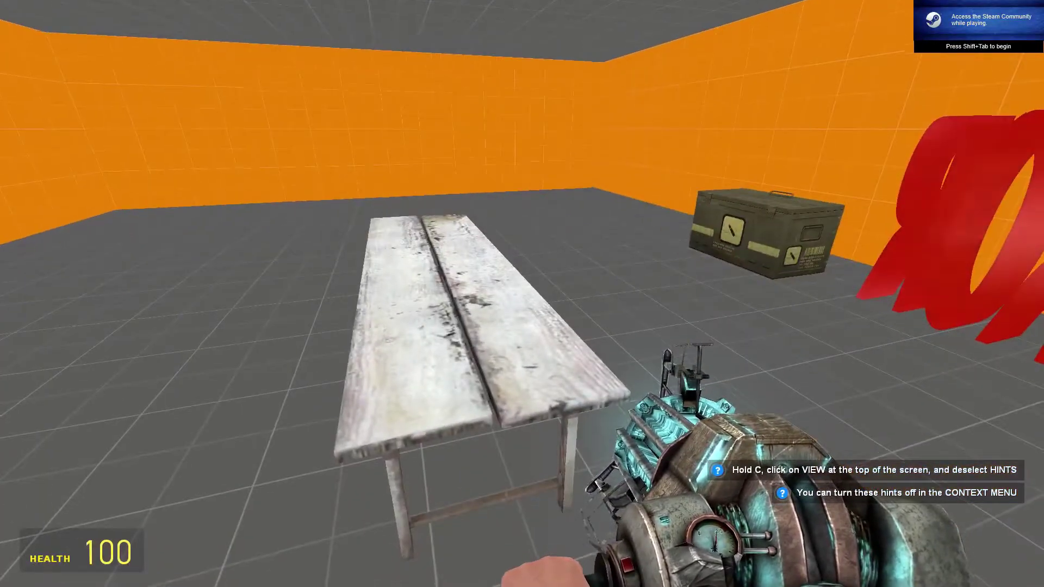
{"action": "key", "text": "ctrl"}
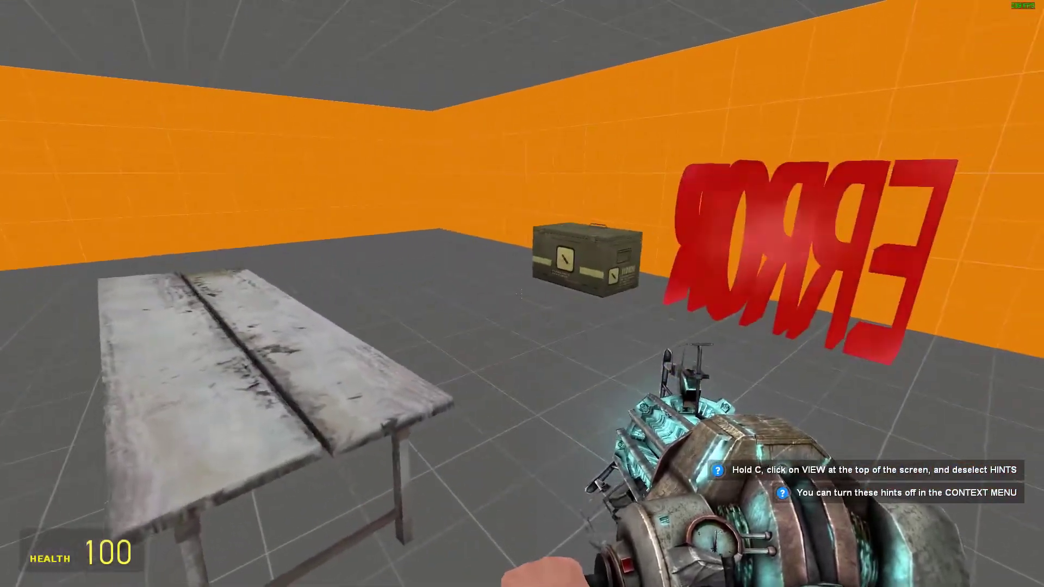
{"action": "key", "text": "w"}
{"action": "key", "text": "w"}
{"action": "key", "text": "s"}
{"action": "key", "text": "d"}
{"action": "key", "text": "a"}
{"action": "left_click_drag", "start_coordinate": [522, 293], "coordinate": [522, 294]}
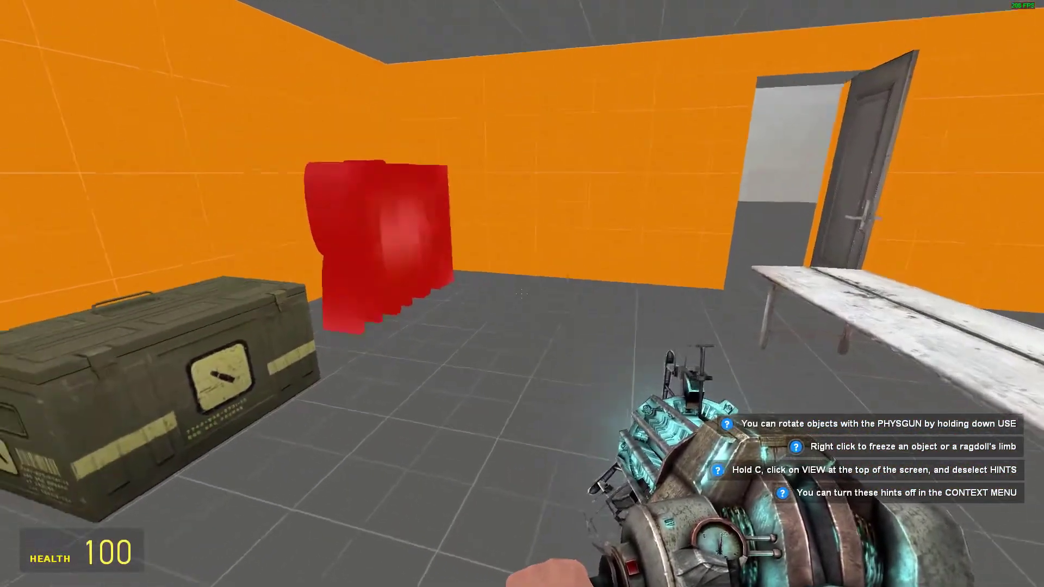
Step: Inspect the prop_dynamic ammo crate up close and try to move it with the physics gun
{"action": "key", "text": "w"}
{"action": "left_click_drag", "start_coordinate": [522, 293], "coordinate": [522, 293]}
{"action": "key", "text": "a"}
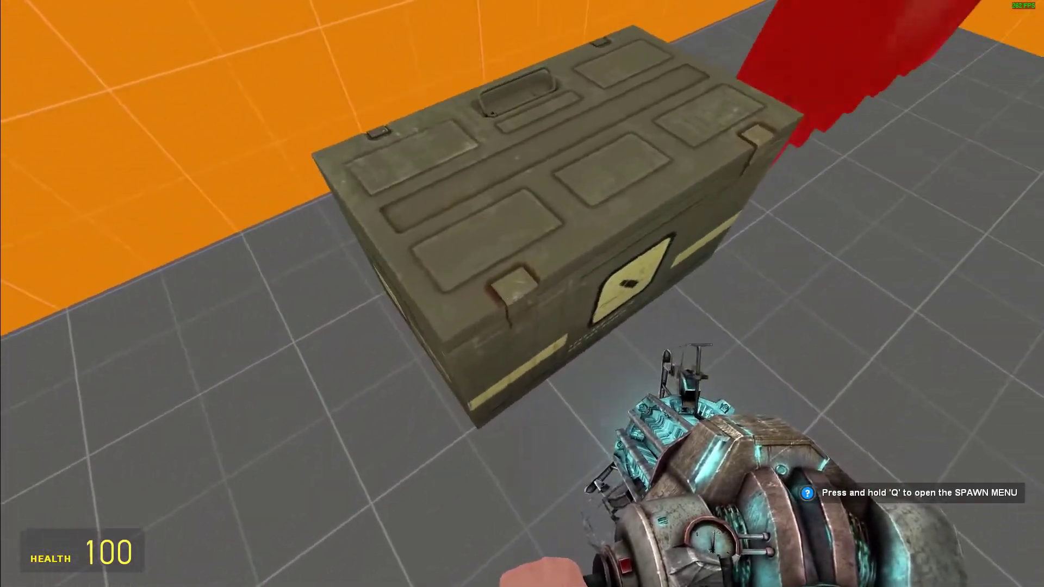
{"action": "key", "text": "s"}
{"action": "key", "text": "ctrl"}
{"action": "key", "text": "a"}
{"action": "key", "text": "w"}
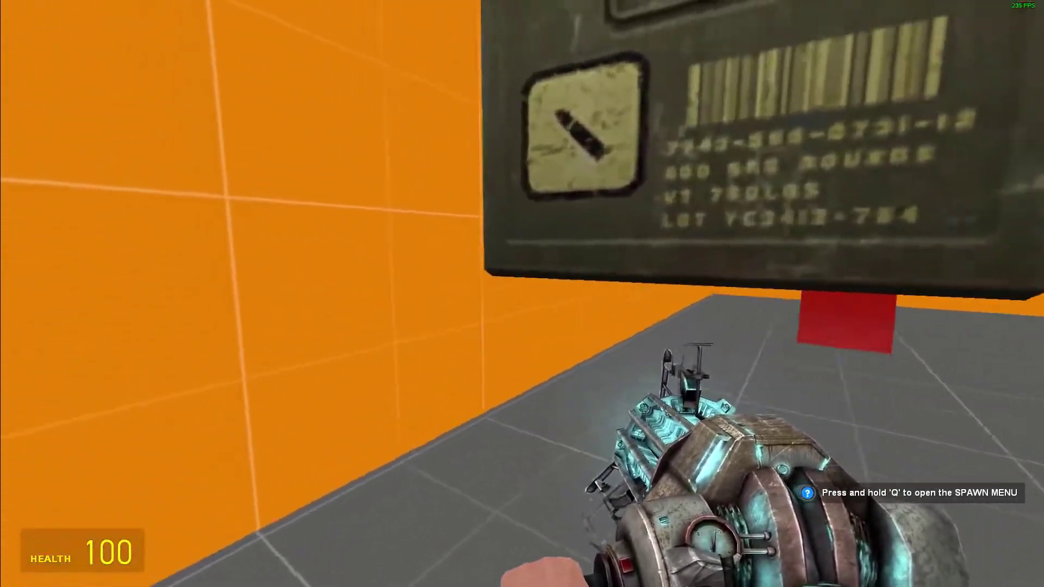
{"action": "key", "text": "s"}
{"action": "left_click_drag", "start_coordinate": [522, 294], "coordinate": [522, 294]}
{"action": "key", "text": "w"}
{"action": "key", "text": "space"}
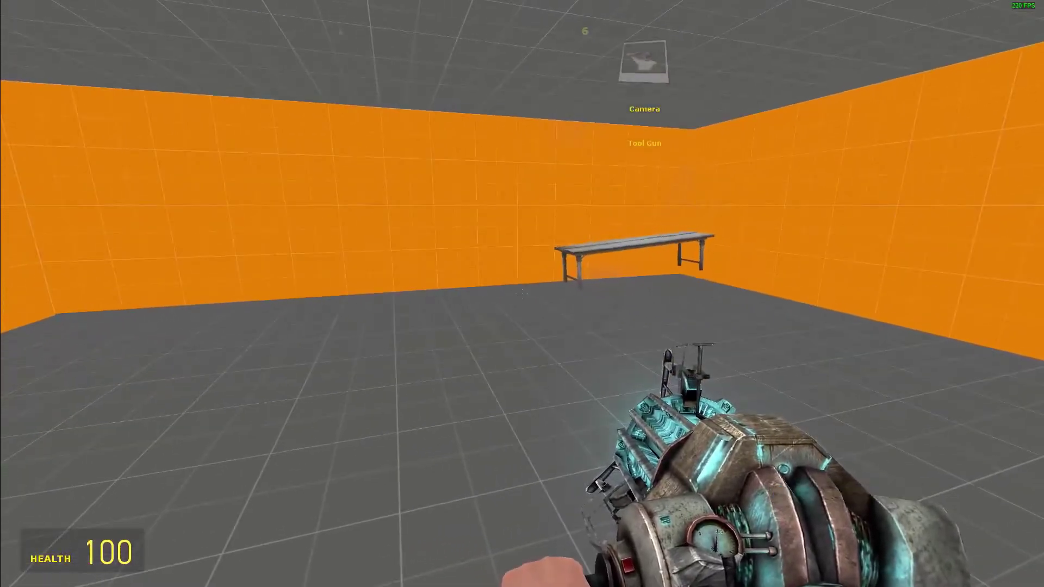
Step: Get the crowbar from the spawn menu's Half-Life 2 weapons and smash the prop_physics table with it
{"action": "key", "text": "q"}
{"action": "left_click", "coordinate": [134, 40]}
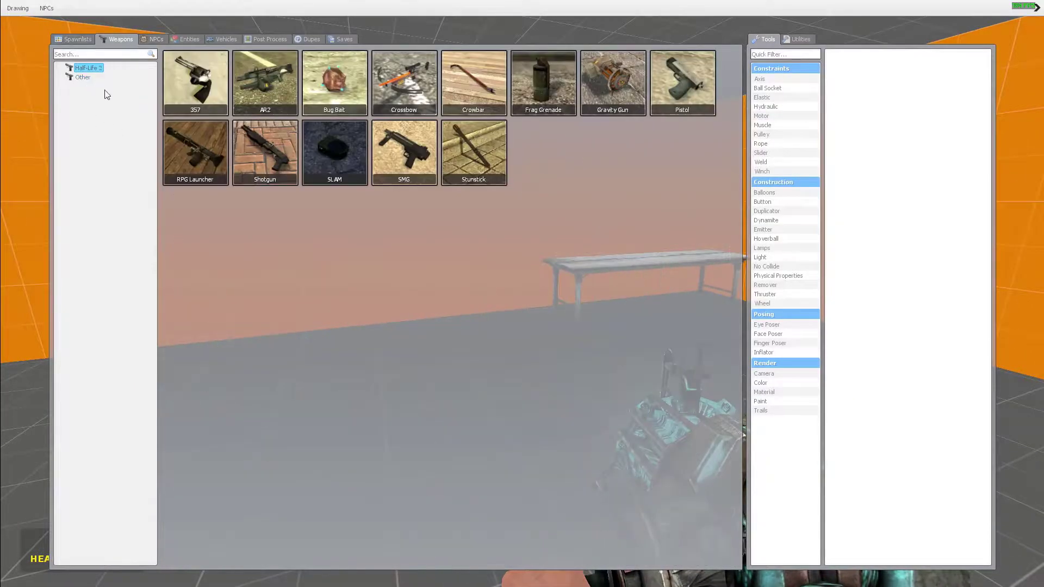
{"action": "key", "text": "w"}
{"action": "left_click", "coordinate": [493, 101]}
{"action": "left_click", "coordinate": [522, 294]}
{"action": "left_click", "coordinate": [522, 293]}
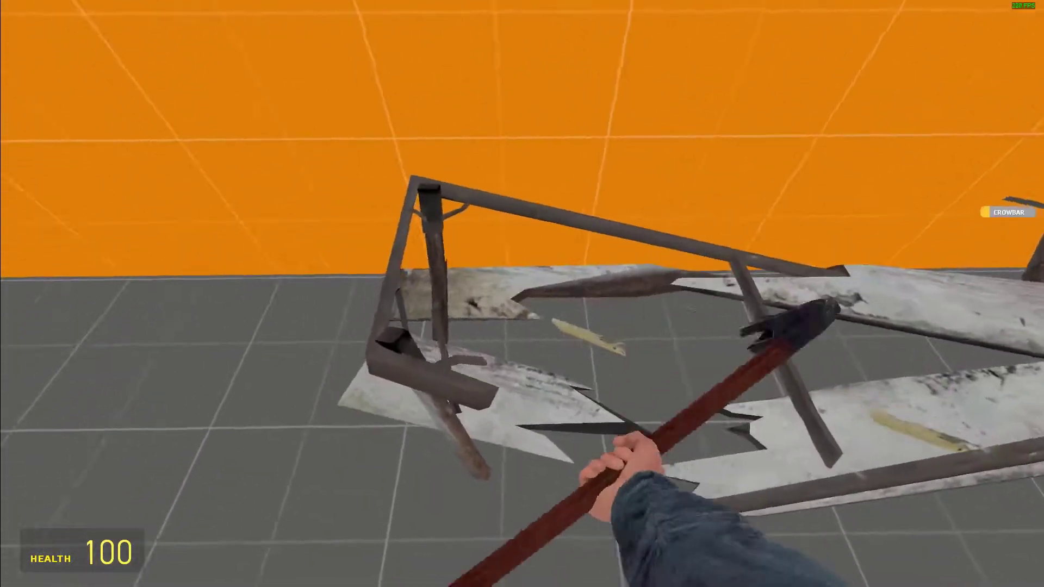
Step: Break up the remaining table pieces with the crowbar, and leave the game to return to Hammer
{"action": "key", "text": "w"}
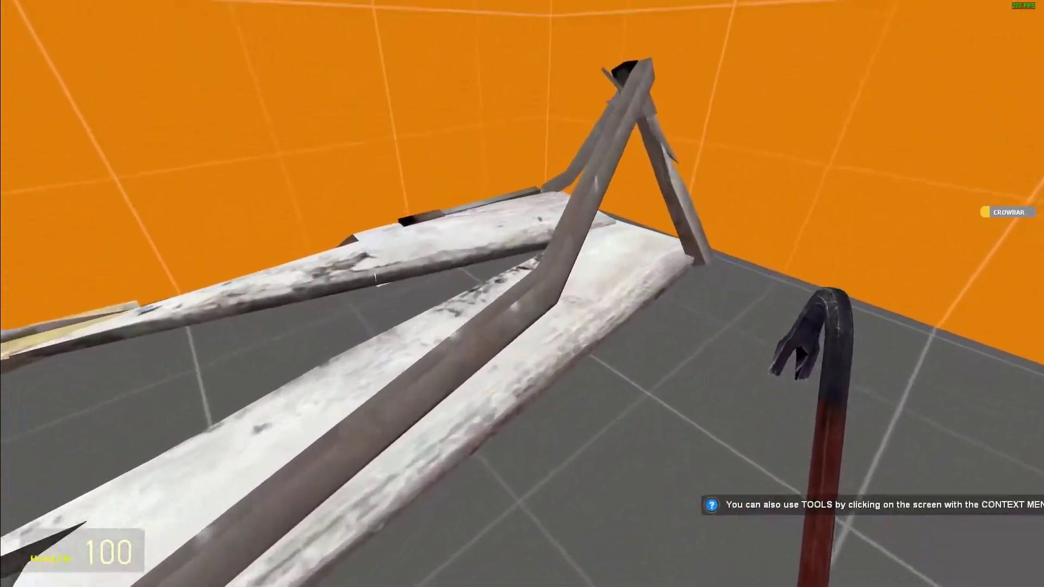
{"action": "left_click", "coordinate": [522, 293]}
{"action": "left_click", "coordinate": [522, 294]}
{"action": "left_click", "coordinate": [522, 294]}
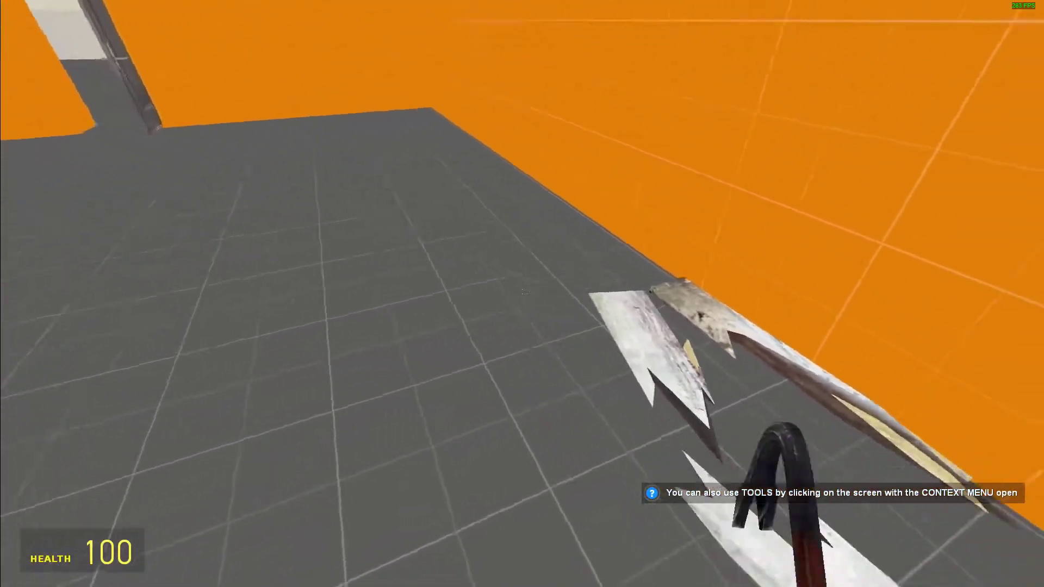
{"action": "left_click", "coordinate": [522, 293]}
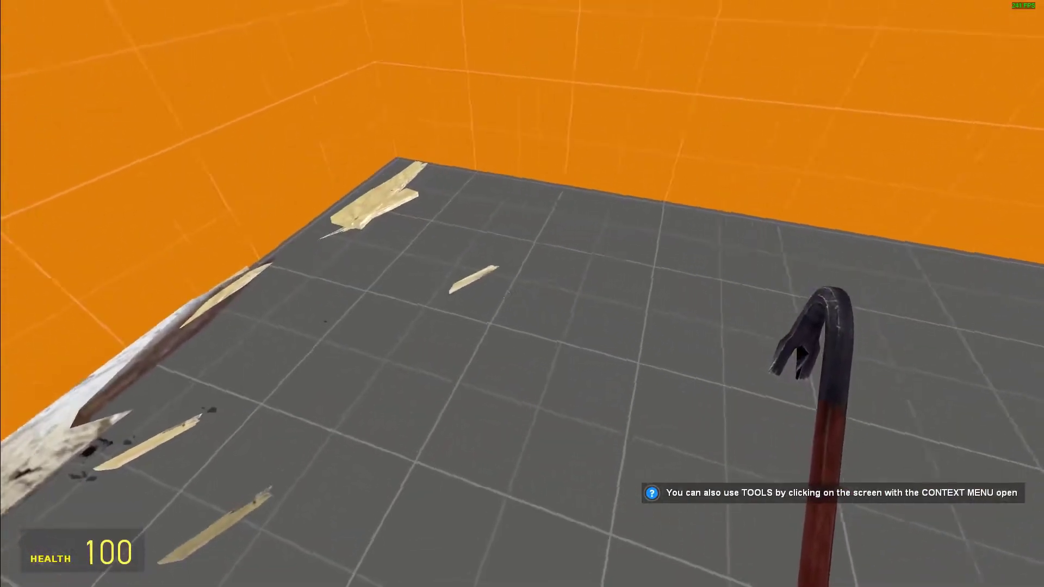
{"action": "key", "text": "Escape"}
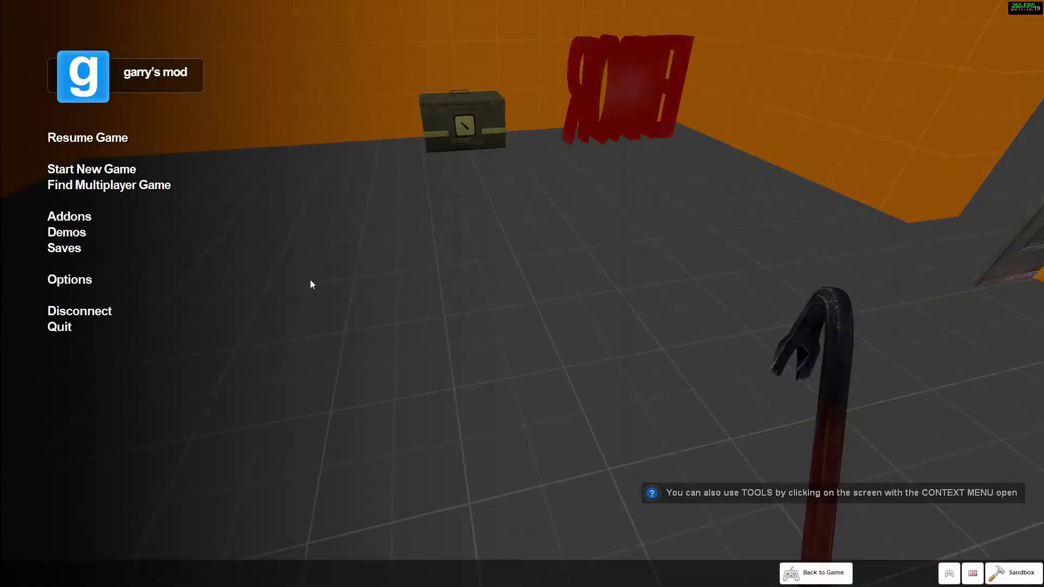
{"action": "key", "text": "Escape"}
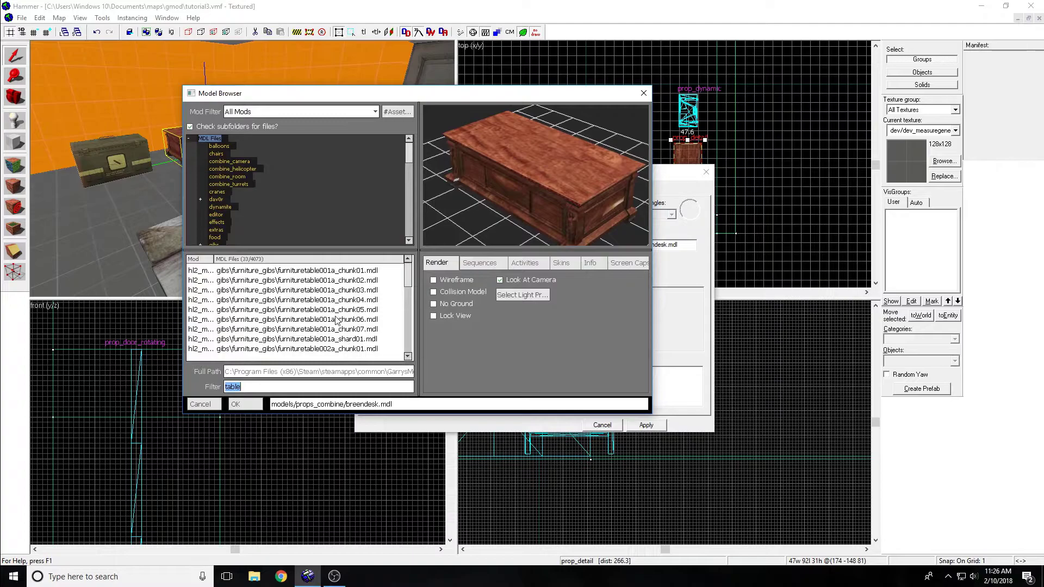
Step: Filter the models by "desk" and set the prop_detail desk's World model to props_wasteland/controlroom_desk001a.mdl
{"action": "key", "text": "BackSpace"}
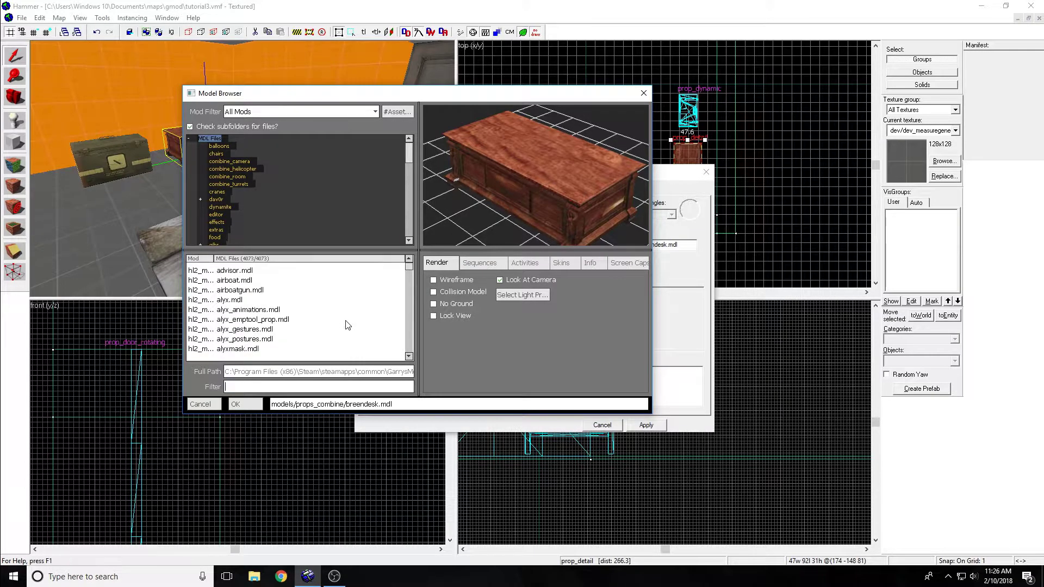
{"action": "type", "text": "desk"}
{"action": "left_click", "coordinate": [311, 280]}
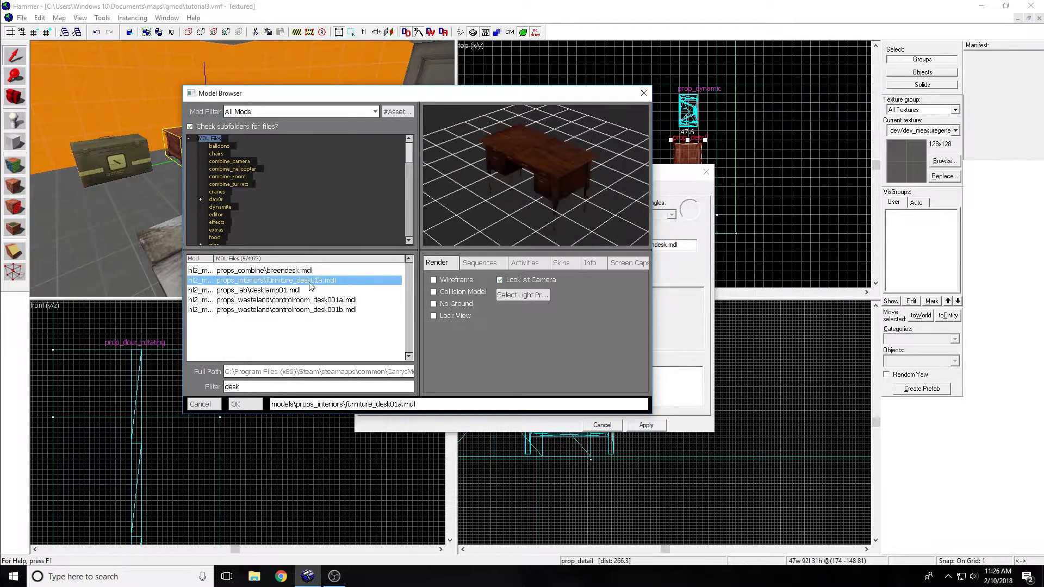
{"action": "left_click", "coordinate": [327, 291]}
{"action": "left_click", "coordinate": [327, 302]}
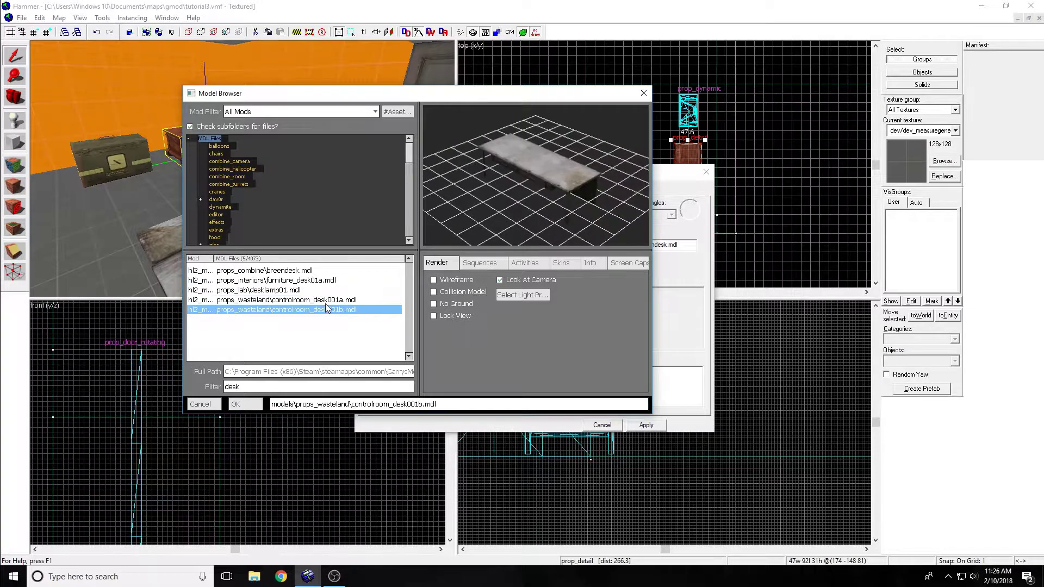
{"action": "double_click", "coordinate": [325, 303]}
{"action": "left_click", "coordinate": [646, 425]}
{"action": "left_click", "coordinate": [218, 155]}
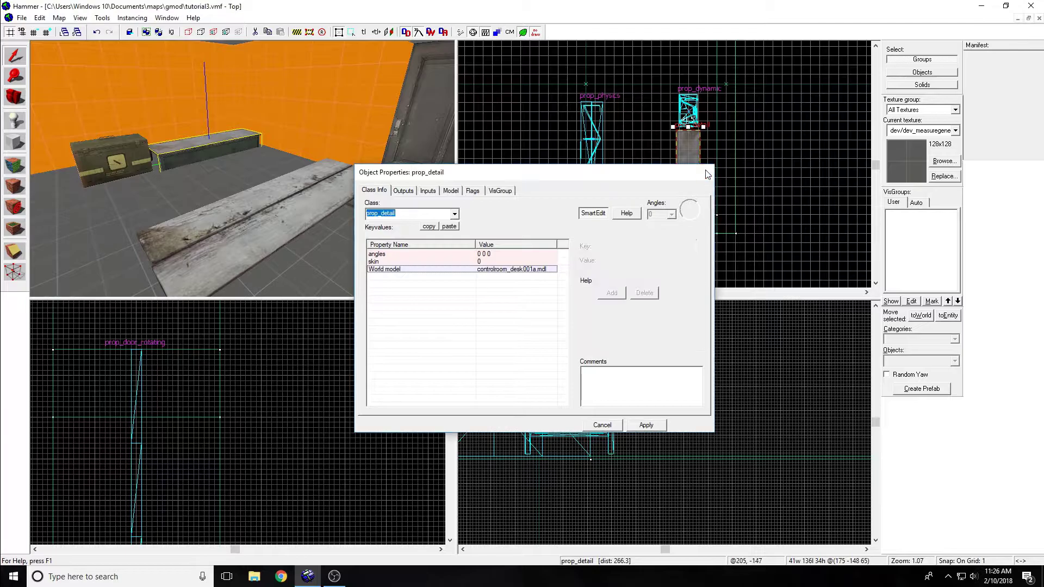
Step: Close the desk's properties and raise the prop_detail desk in the front view so it rests on the floor
{"action": "left_click", "coordinate": [602, 426]}
{"action": "scroll", "coordinate": [415, 361], "scroll_direction": "down", "scroll_amount": 12}
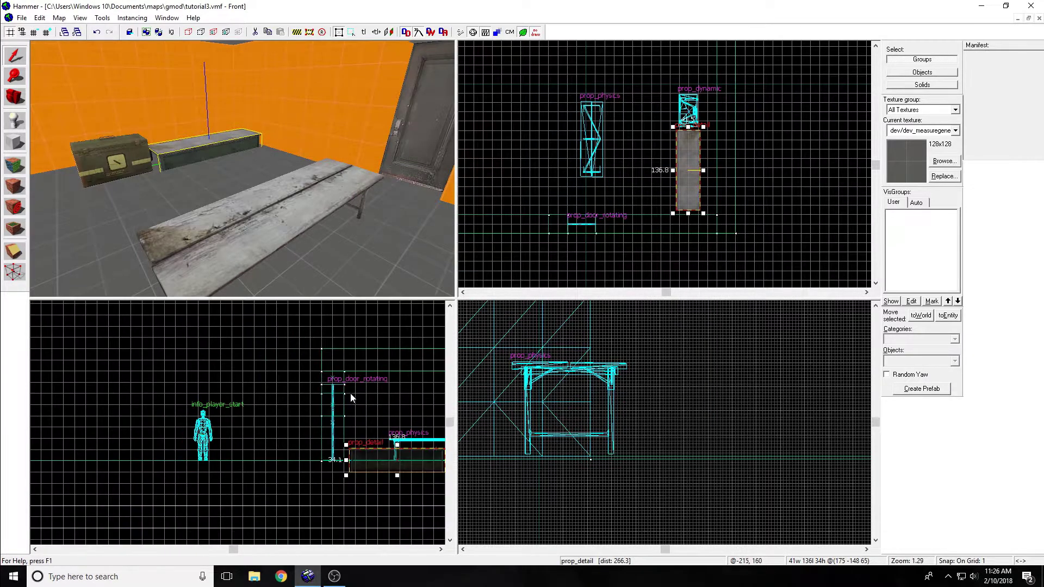
{"action": "scroll", "coordinate": [398, 447], "scroll_direction": "up", "scroll_amount": 8}
{"action": "left_click_drag", "start_coordinate": [332, 459], "coordinate": [331, 418]}
{"action": "left_click", "coordinate": [297, 475]}
Step: Compile and run the map in Garry's Mod, open the building's door and go inside to check the props
{"action": "key", "text": "F9"}
{"action": "key", "text": "Return"}
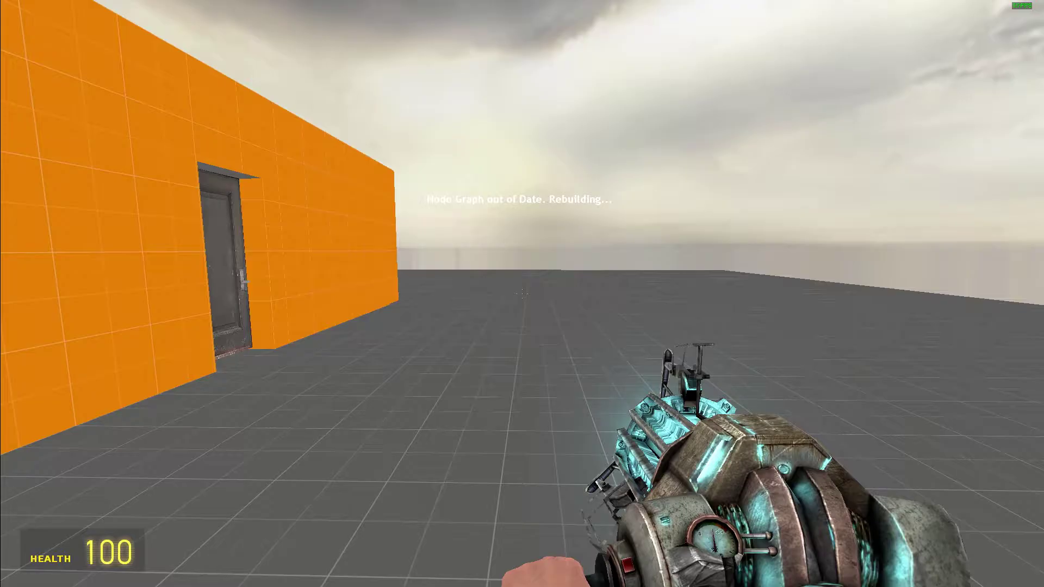
{"action": "key", "text": "w"}
{"action": "key", "text": "e"}
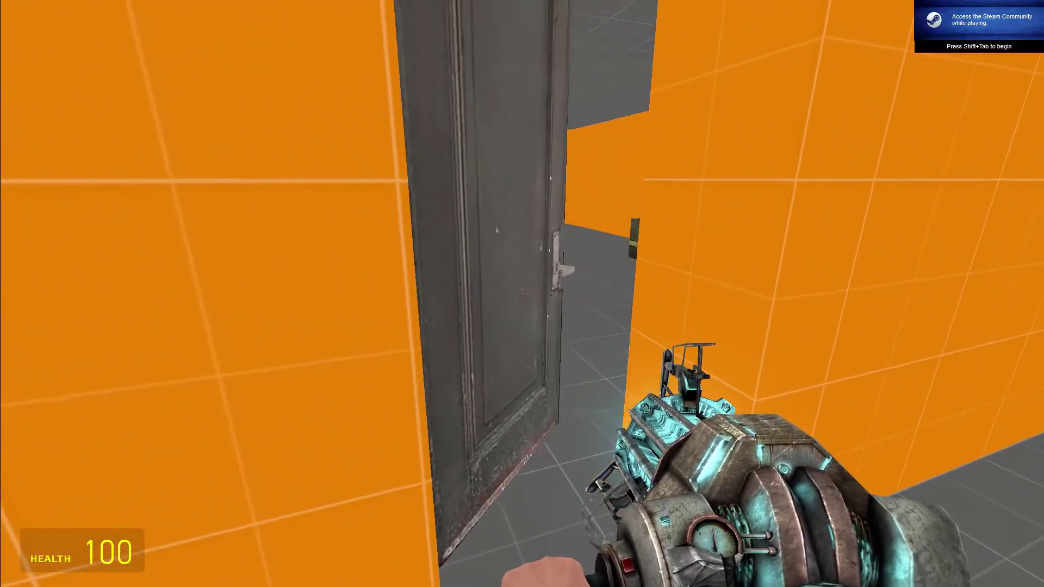
{"action": "key", "text": "w"}
{"action": "key", "text": "d"}
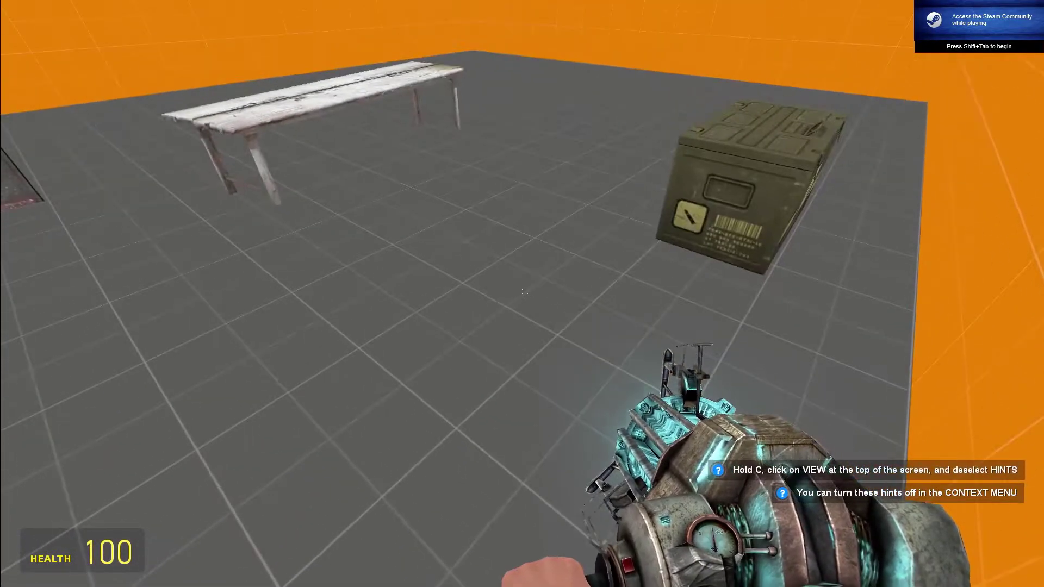
{"action": "key", "text": "a"}
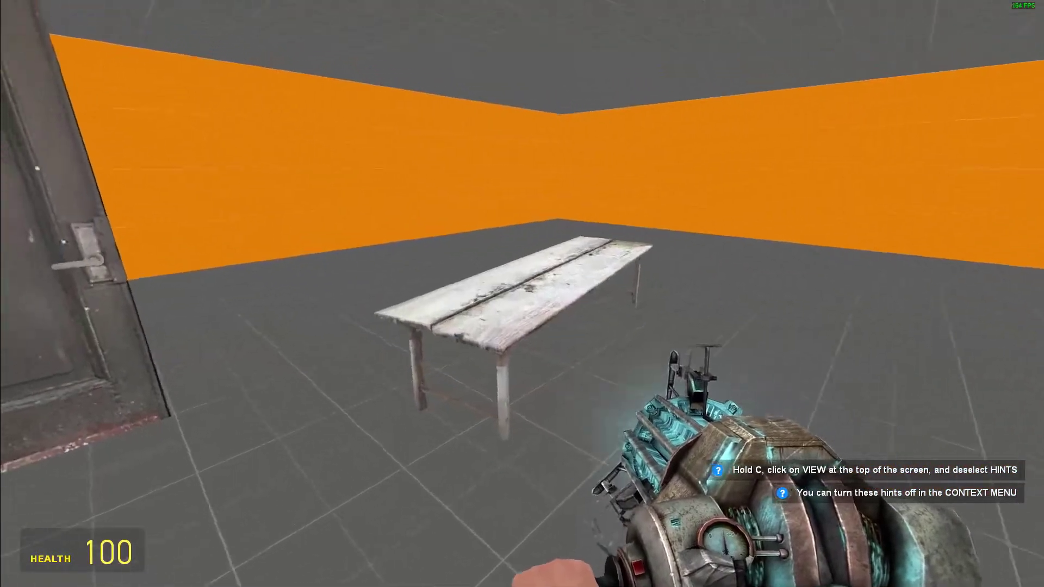
Step: Grab the prop_physics table with the physics gun and throw it and its pieces around the room
{"action": "left_click", "coordinate": [522, 294]}
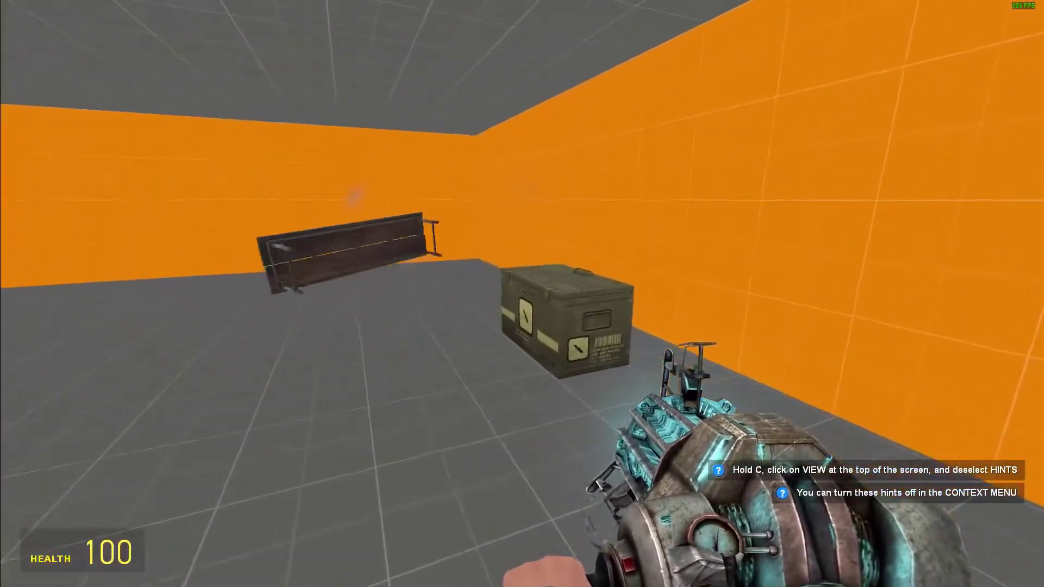
{"action": "key", "text": "w"}
{"action": "left_click_drag", "start_coordinate": [522, 293], "coordinate": [522, 294]}
{"action": "key", "text": "w"}
{"action": "key", "text": "w"}
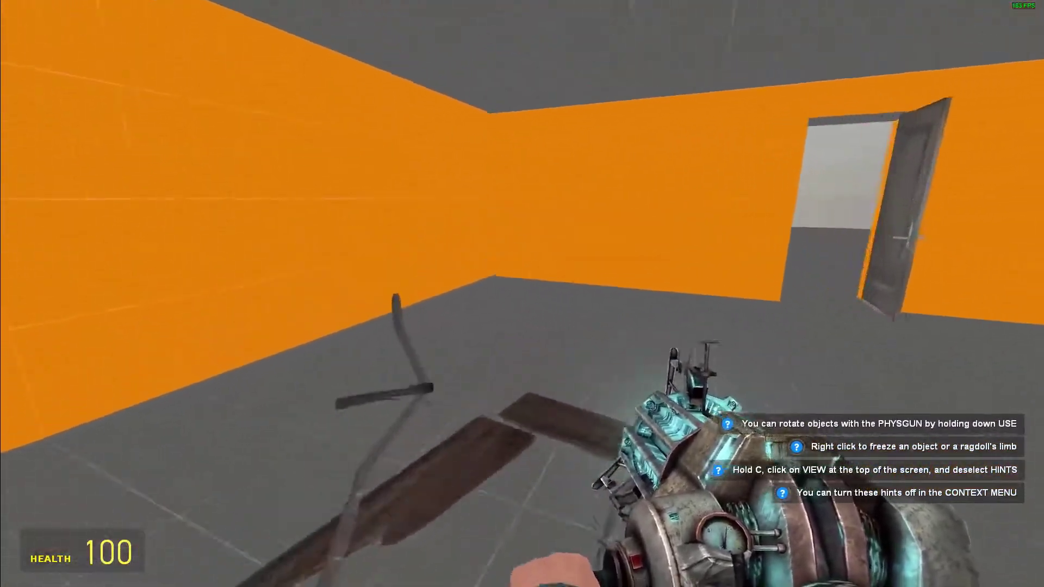
{"action": "left_click", "coordinate": [522, 294]}
{"action": "key", "text": "w"}
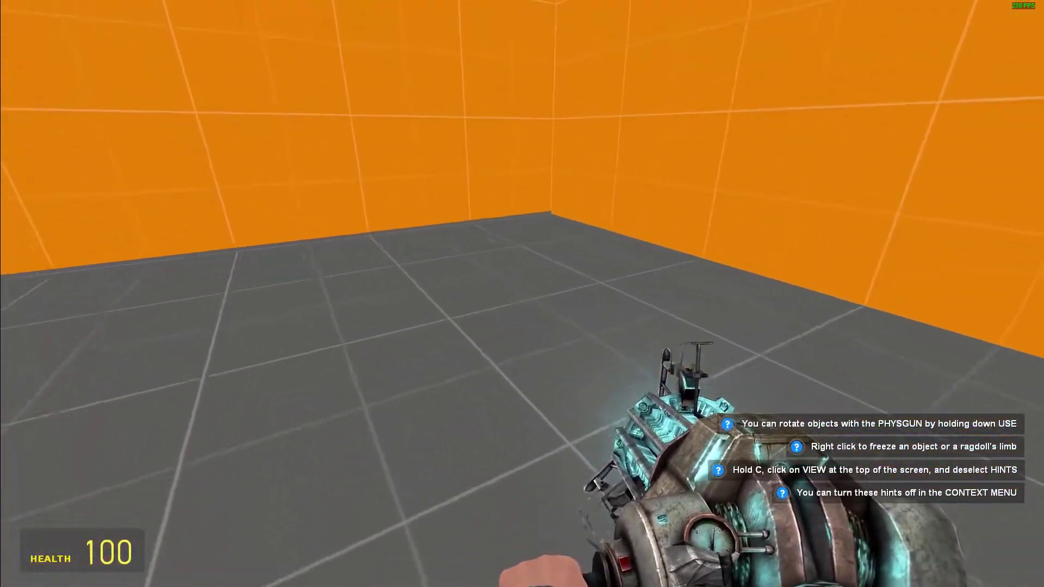
Step: Examine the floor beside the ammo crate for the prop_detail desk, probing the room with the physics gun
{"action": "left_click_drag", "start_coordinate": [522, 293], "coordinate": [522, 294]}
{"action": "key", "text": "s"}
{"action": "key", "text": "w"}
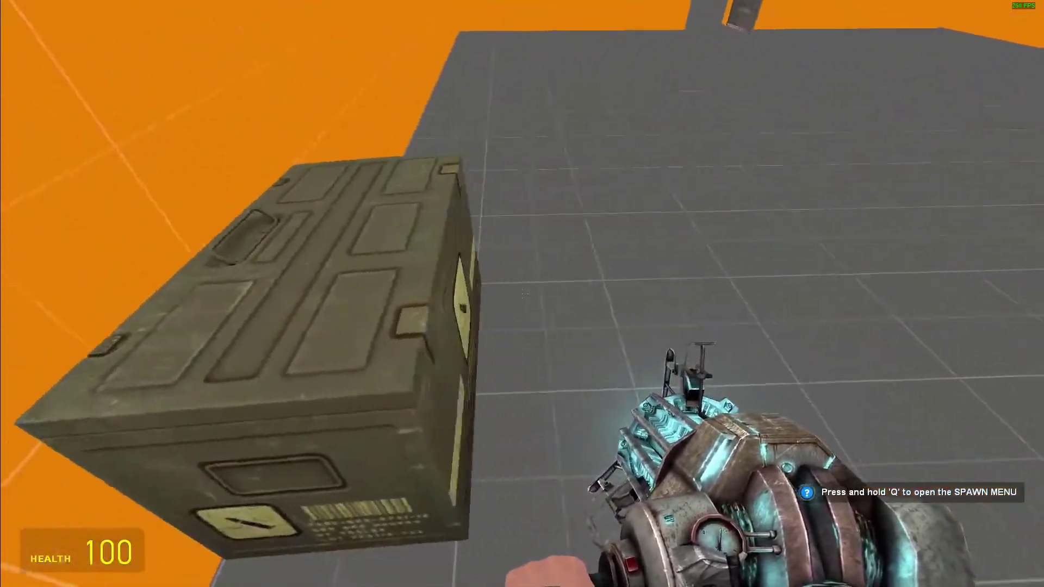
{"action": "key", "text": "w"}
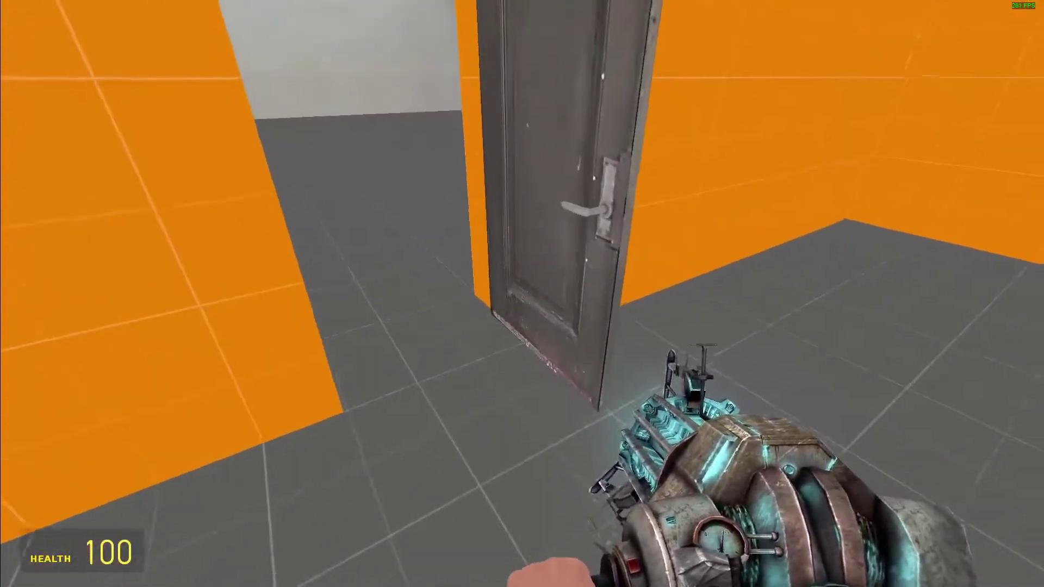
{"action": "left_click_drag", "start_coordinate": [522, 294], "coordinate": [522, 293]}
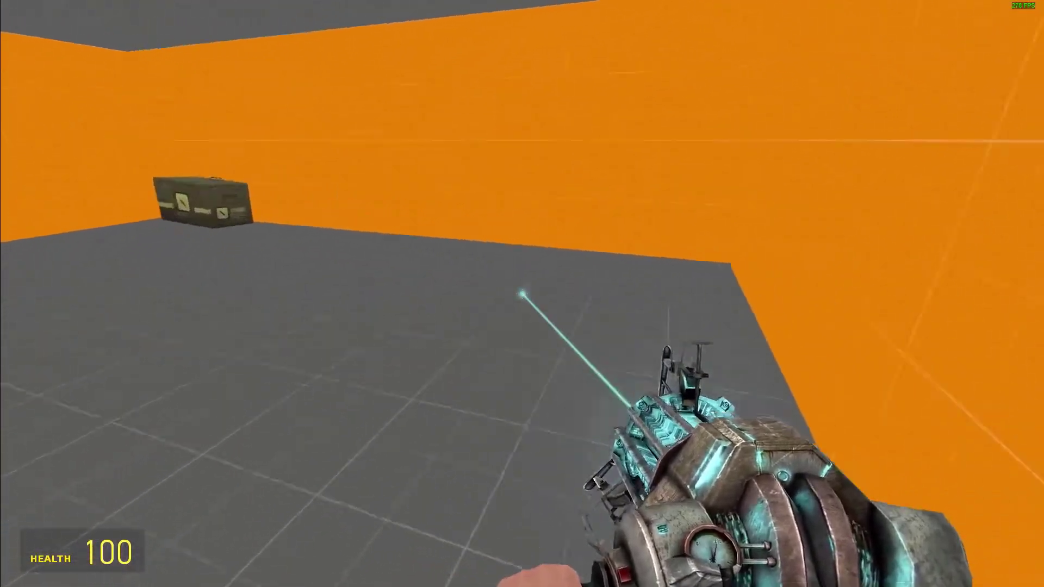
{"action": "left_click", "coordinate": [522, 293]}
Step: Leave the game to return to Hammer and look over the desk, table and door in the 3D view
{"action": "key", "text": "Escape"}
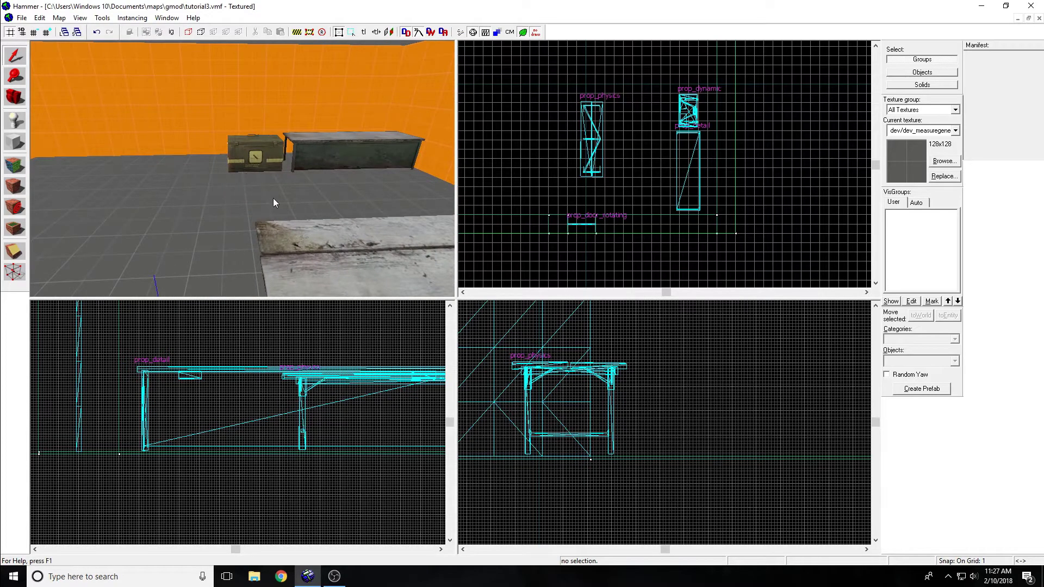
{"action": "key", "text": "z"}
{"action": "key", "text": "z"}
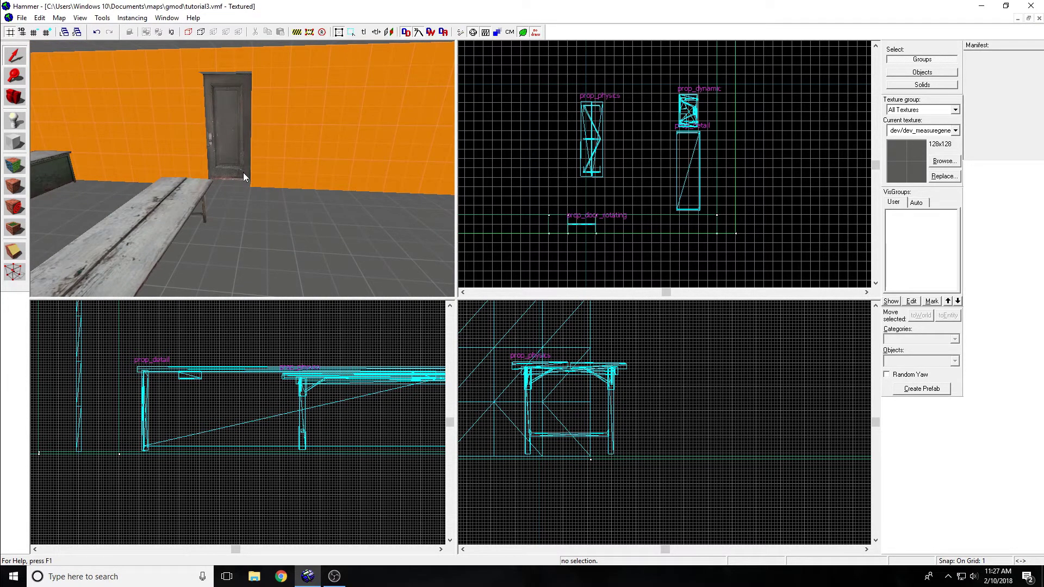